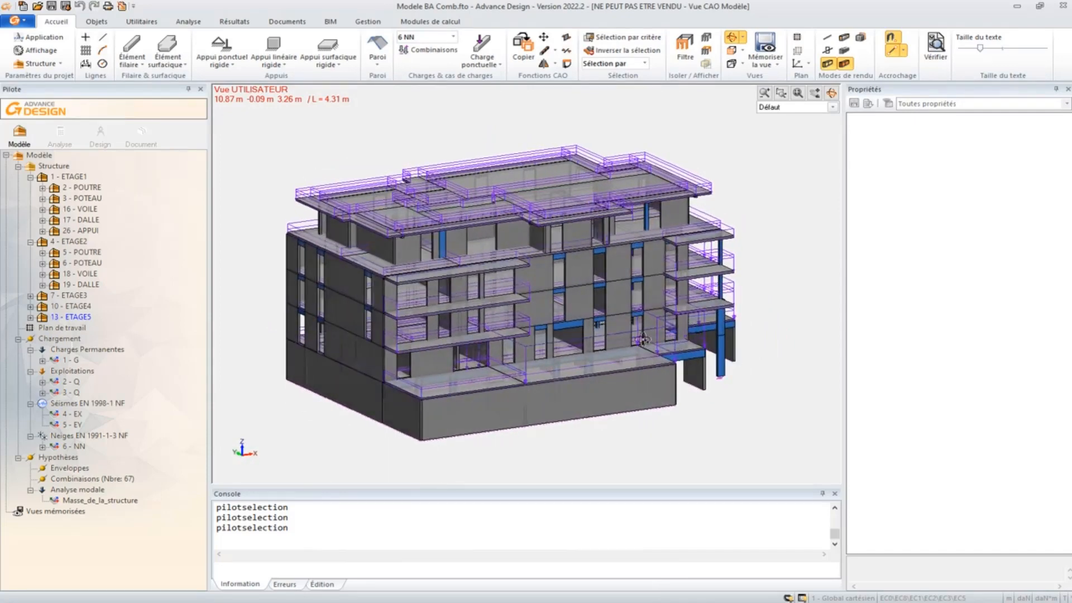
Review the properties of load cases 1 - G, 2 - Q and 3 - Q, including the surface loads belonging to case 3.
click(75, 360)
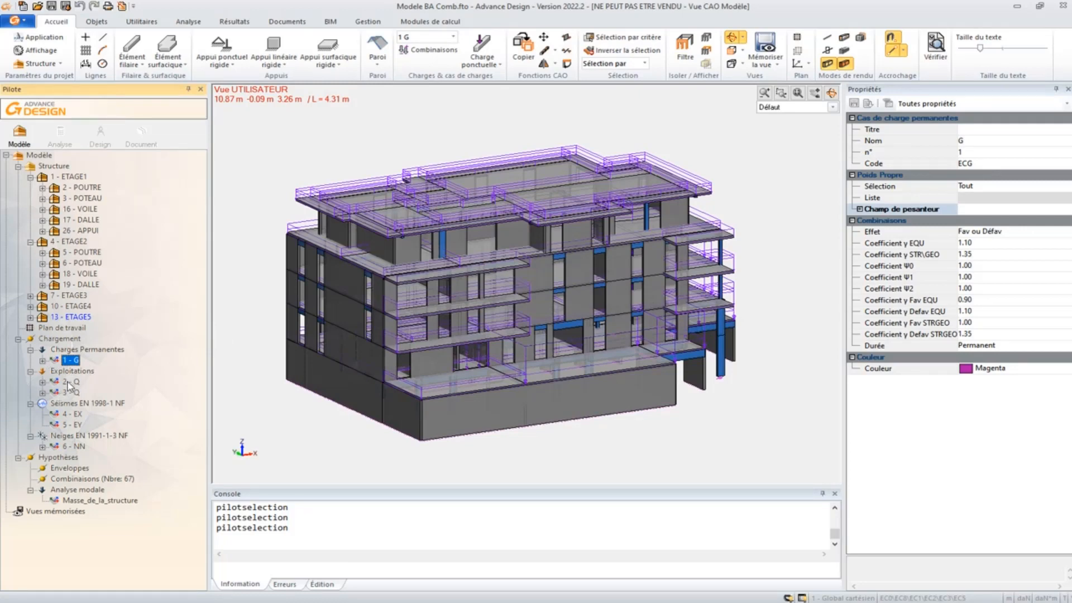
double_click(46, 384)
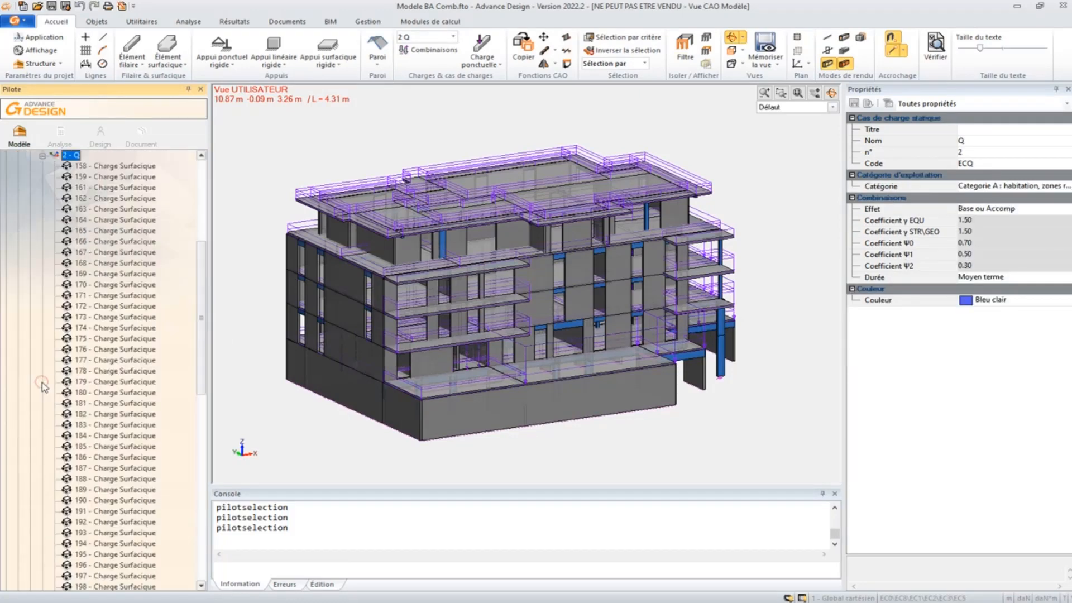
click(42, 157)
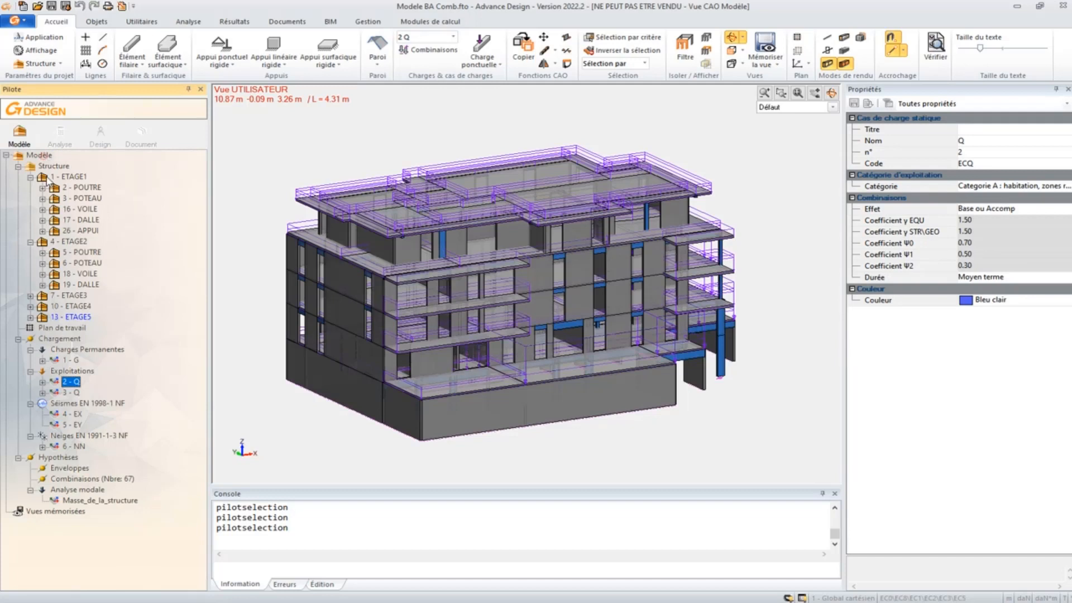
click(70, 393)
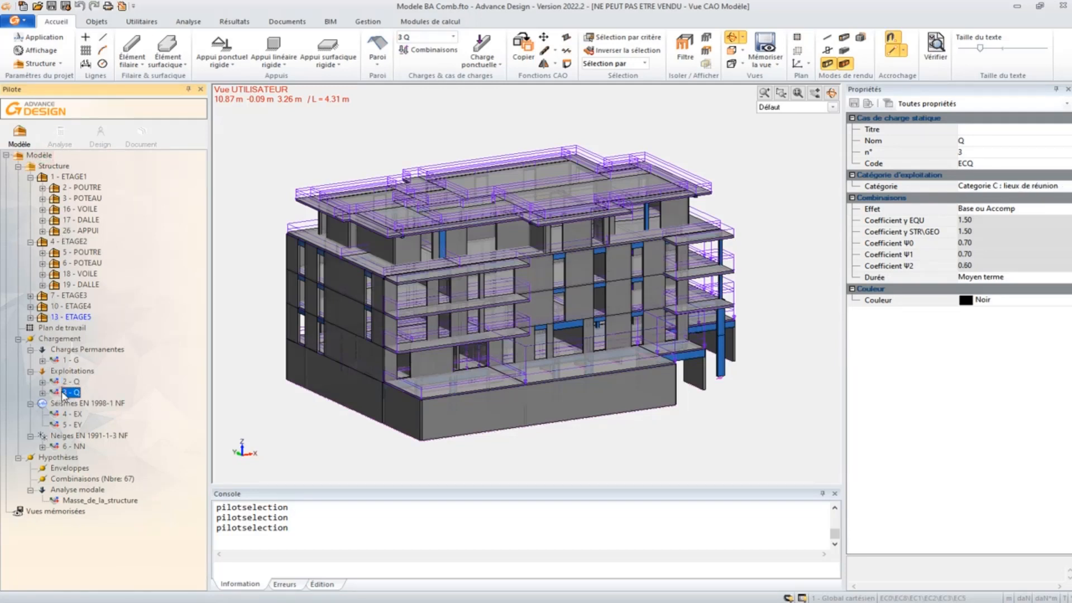
double_click(63, 393)
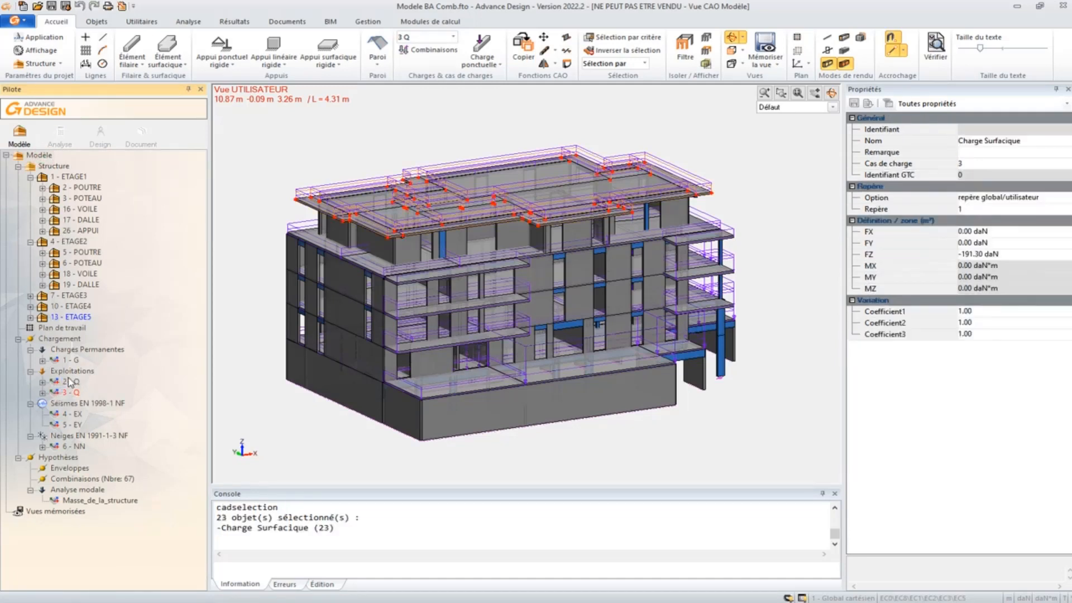
key(Escape)
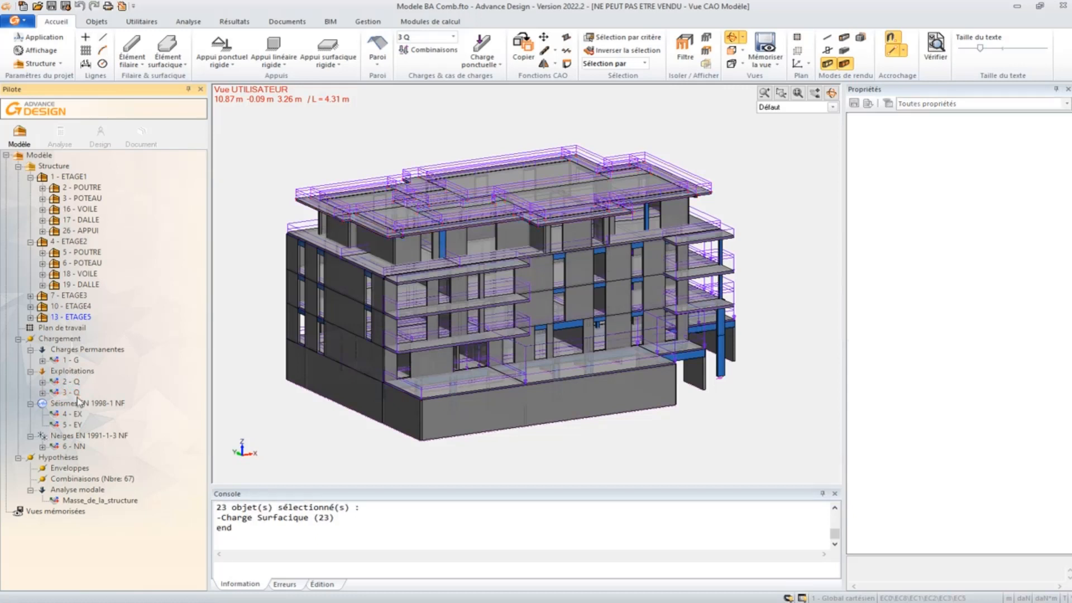
Review the direction and combination properties of seismic load cases 4 - EX and 5 - EY.
click(72, 414)
click(75, 425)
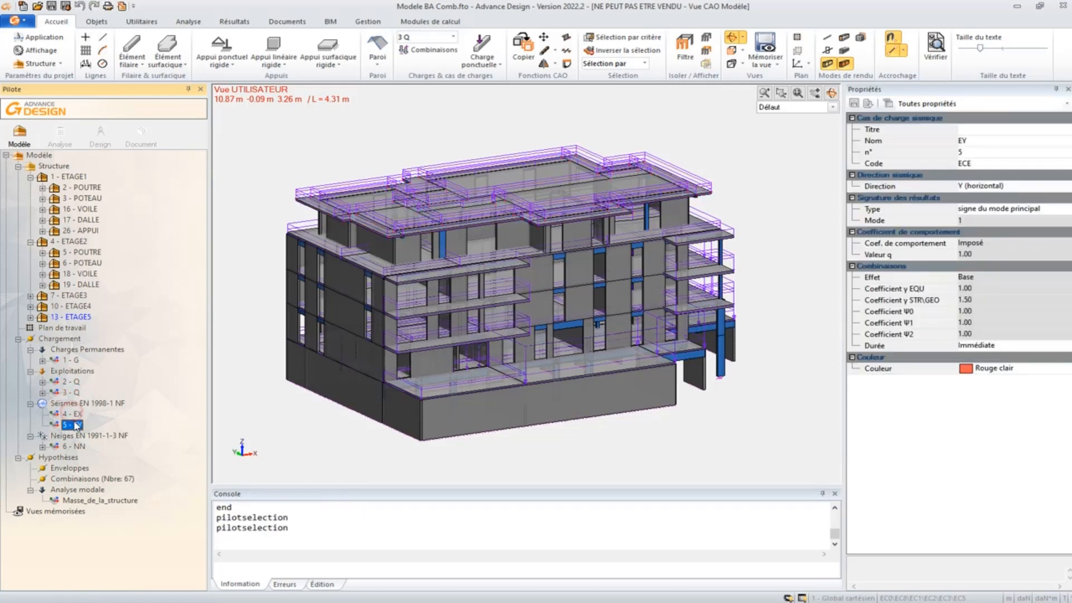
click(75, 415)
click(76, 425)
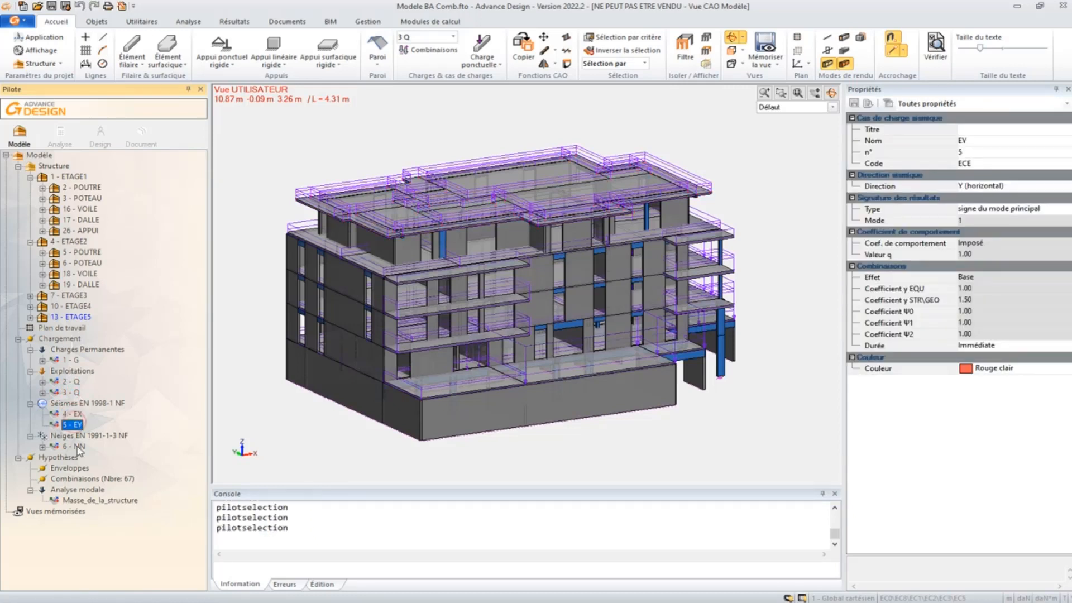
Open the existing analysis model and isolate the ETAGE1 level.
click(61, 139)
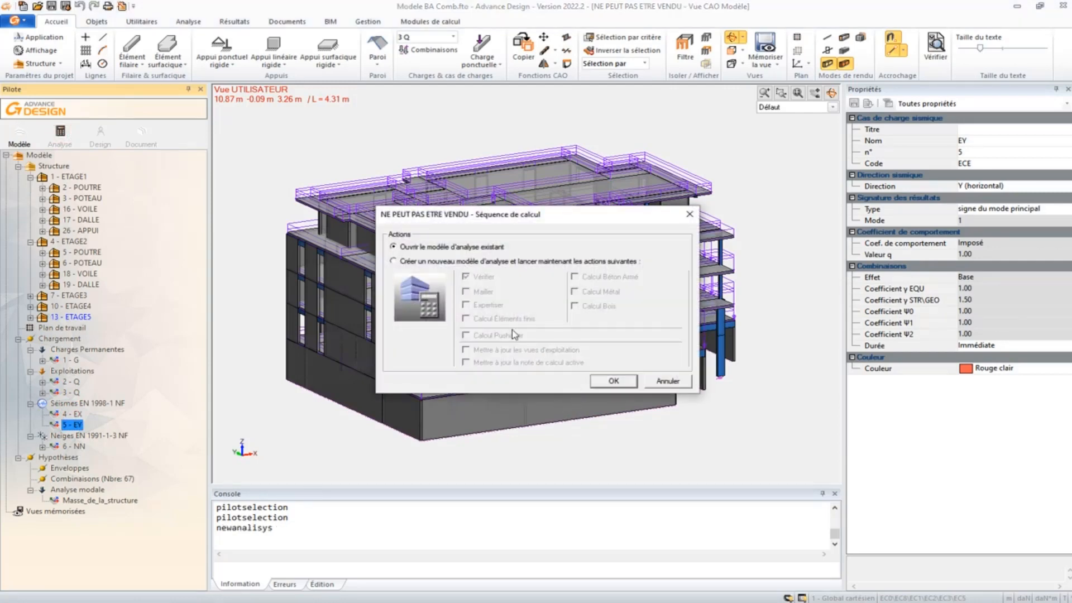
click(608, 386)
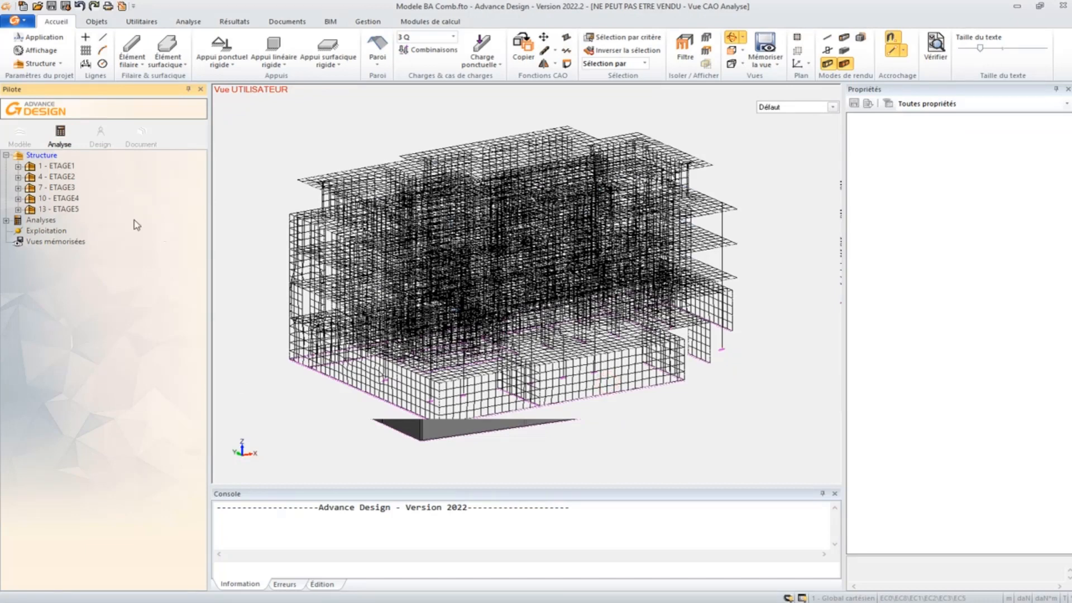
right_click(47, 166)
click(89, 266)
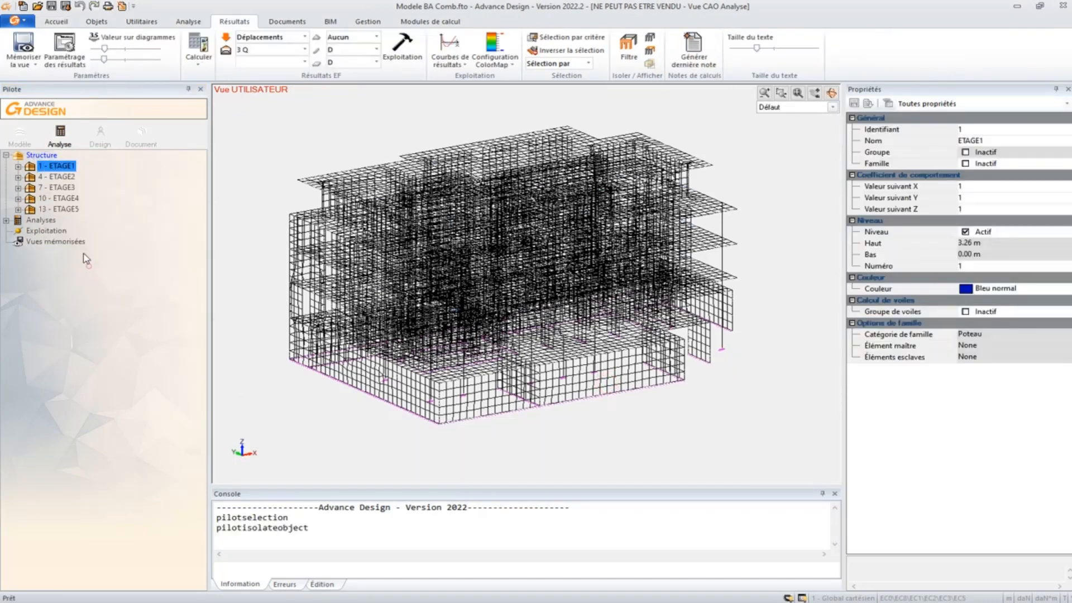
Hide the 17 - DALLE slabs of ETAGE1 and inspect the properties of R25*65 beam 19.
click(18, 167)
double_click(75, 209)
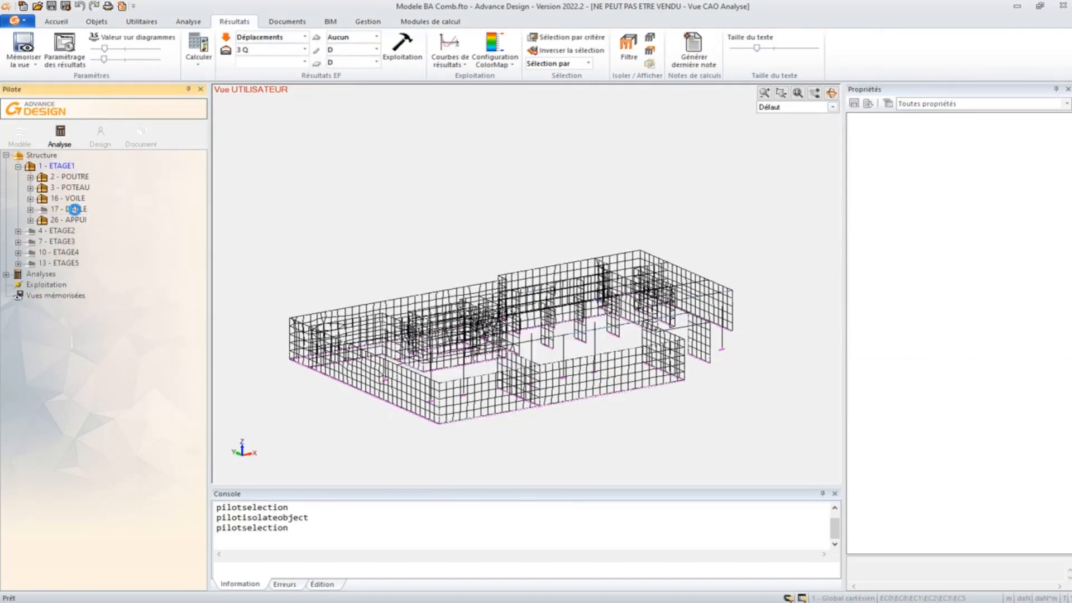
mouse_move(511, 377)
middle_down()
mouse_move(506, 406)
mouse_move(491, 354)
mouse_move(475, 344)
middle_up()
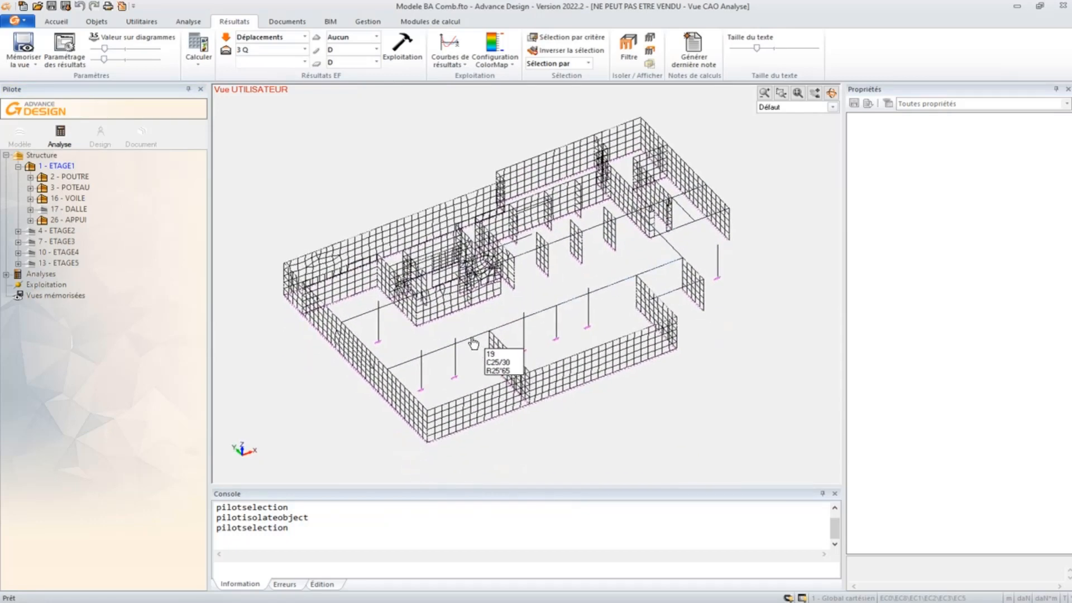
click(473, 341)
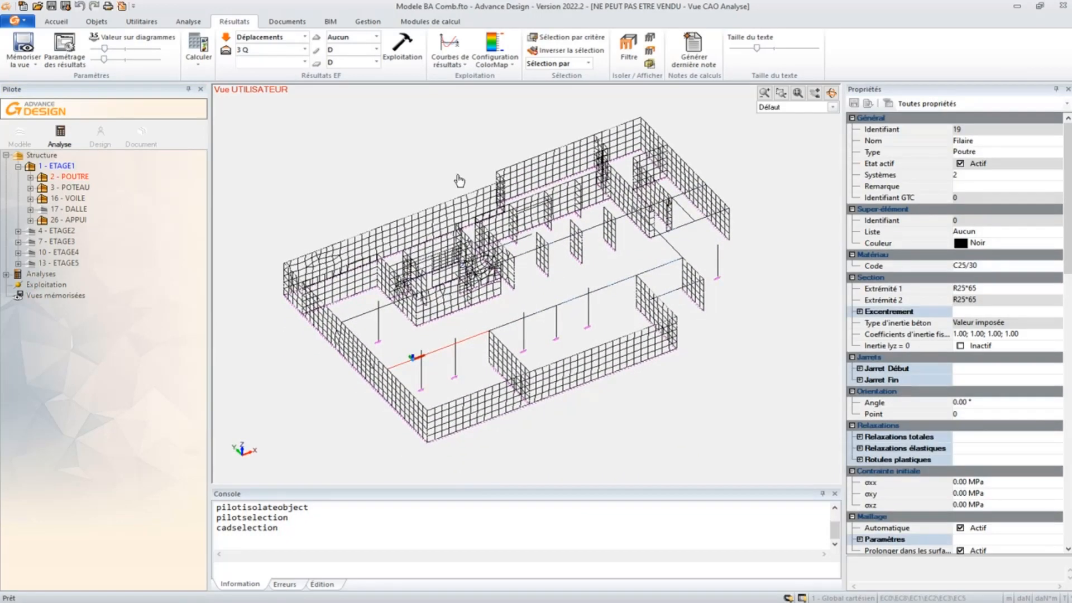
key(Escape)
Set the application's BIM Graitec options to export load cases with their corresponding diagrams/torsors to the design modules, without combinations.
click(368, 21)
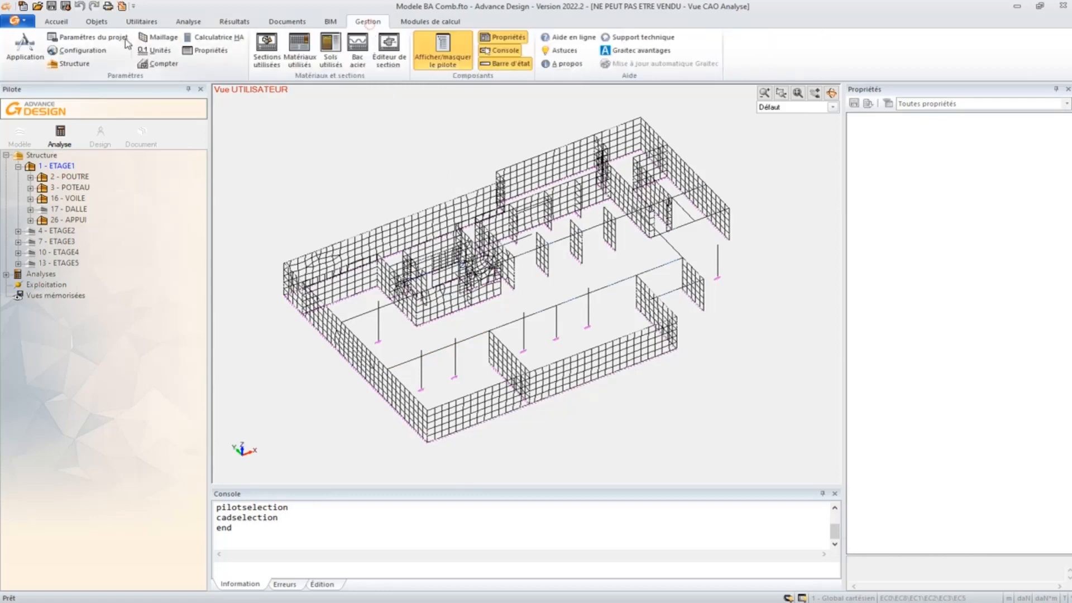
click(33, 54)
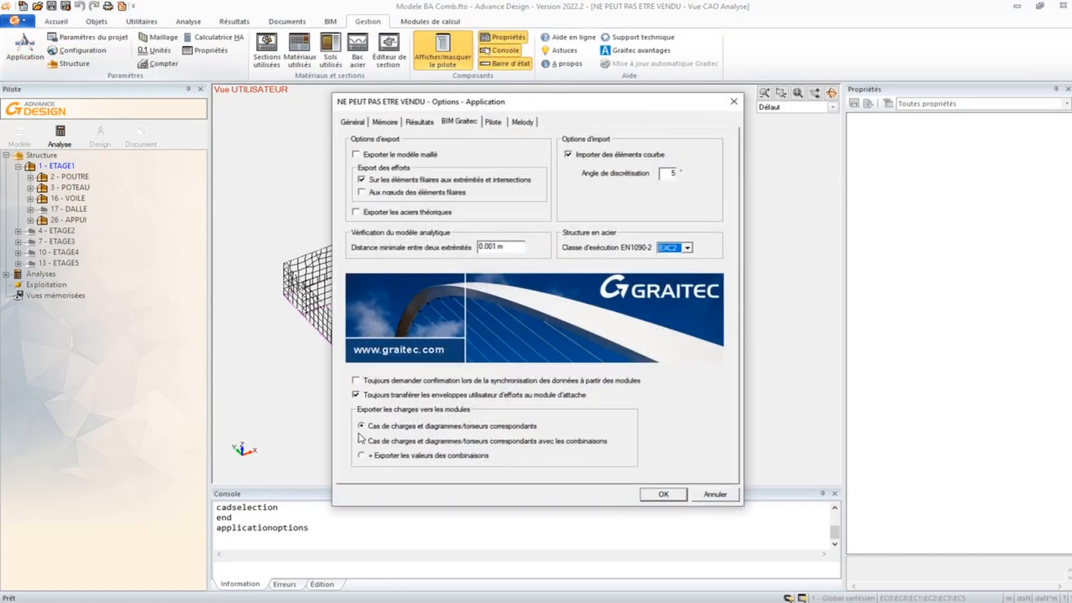
click(452, 425)
click(657, 494)
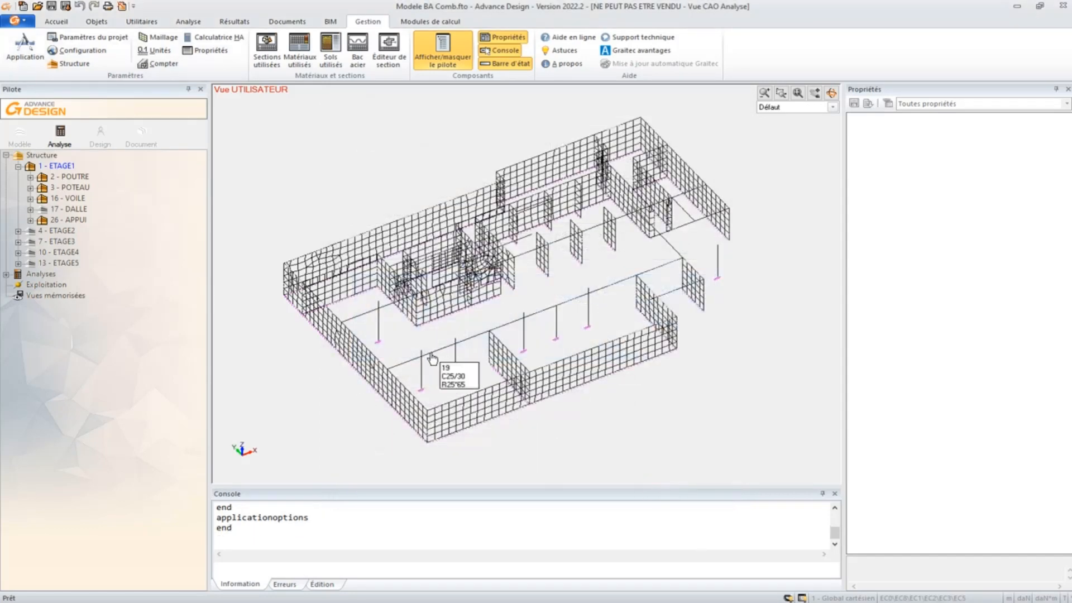
Export R25*65 beam 19 of ETAGE1 to the Advance Design RC Beam module.
click(442, 373)
right_click(441, 373)
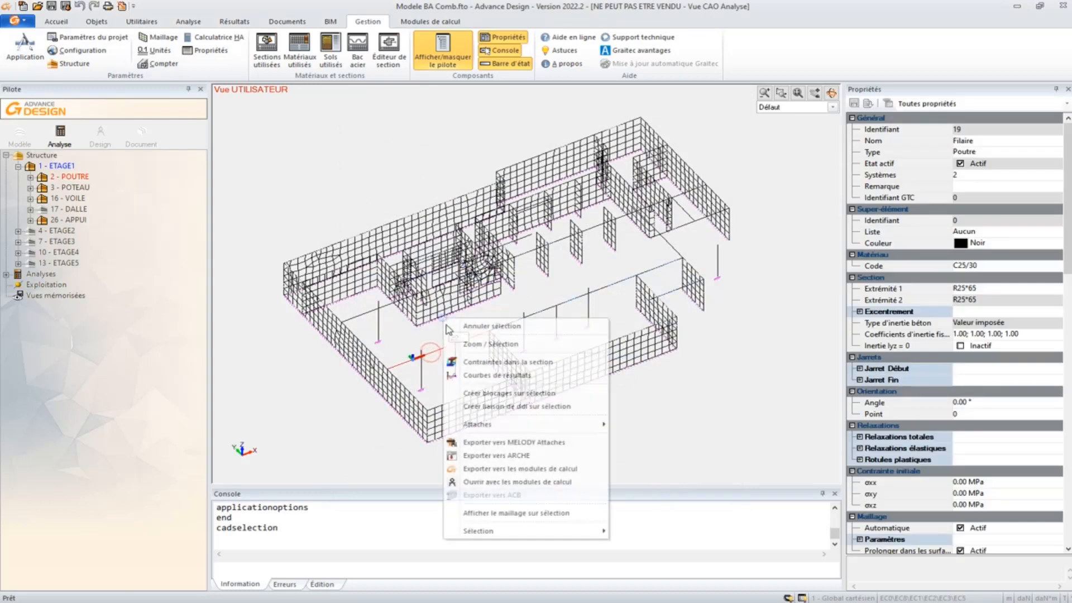
click(493, 472)
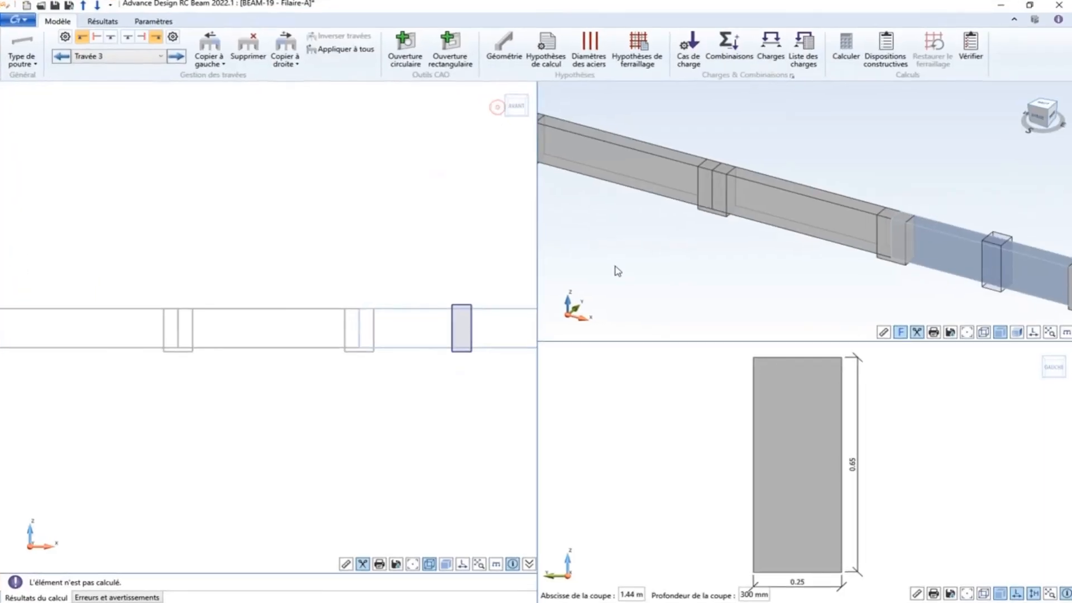
Review the beam's imported axial forces for load cases 1 - G and 4 - EX in the internal forces definition.
scroll(635, 295, down, 2)
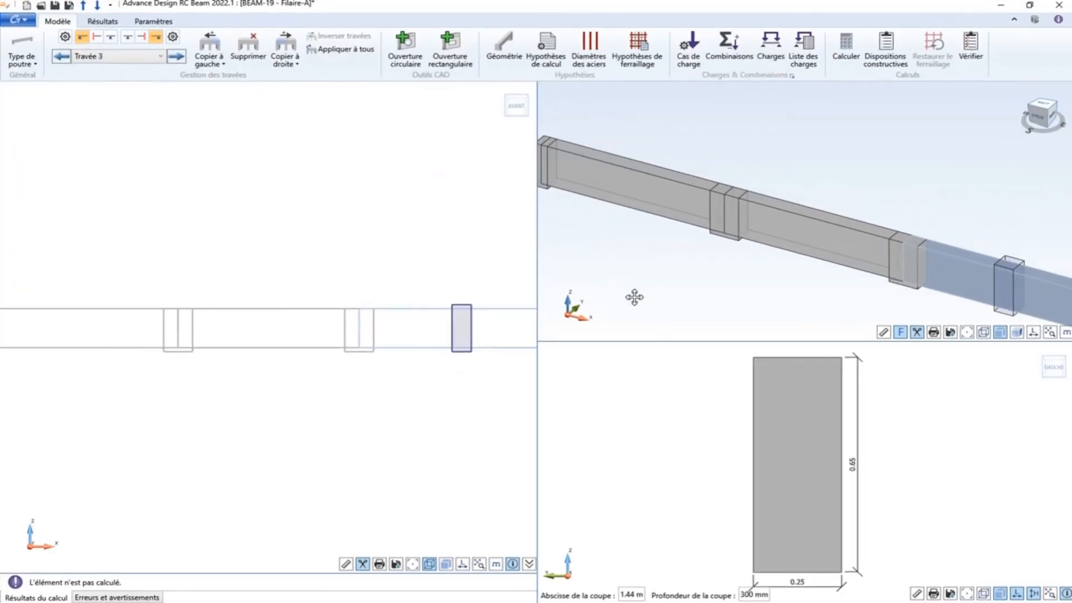
click(769, 49)
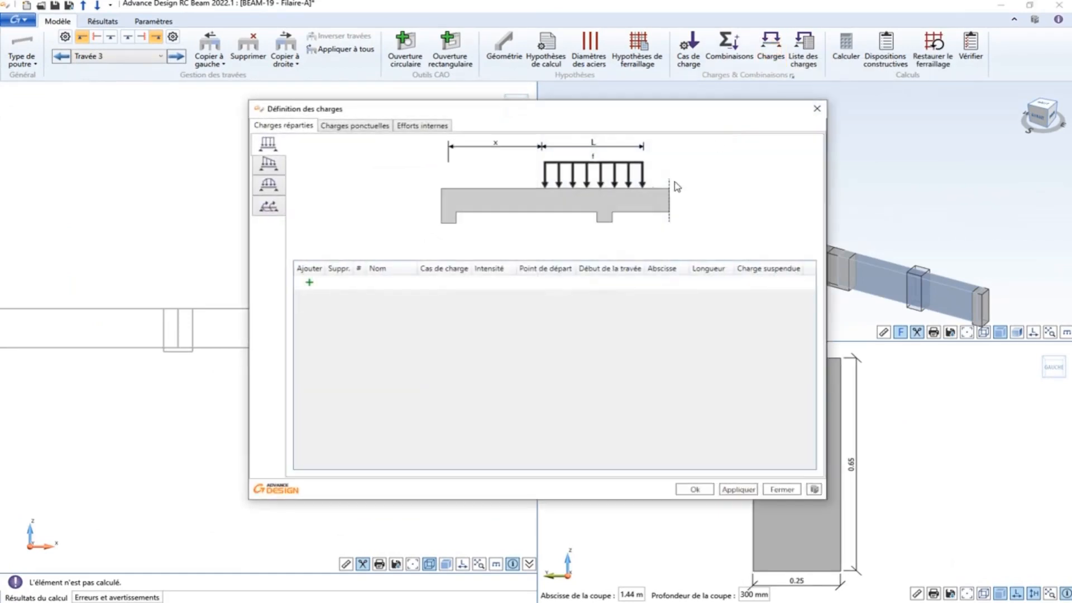
click(432, 126)
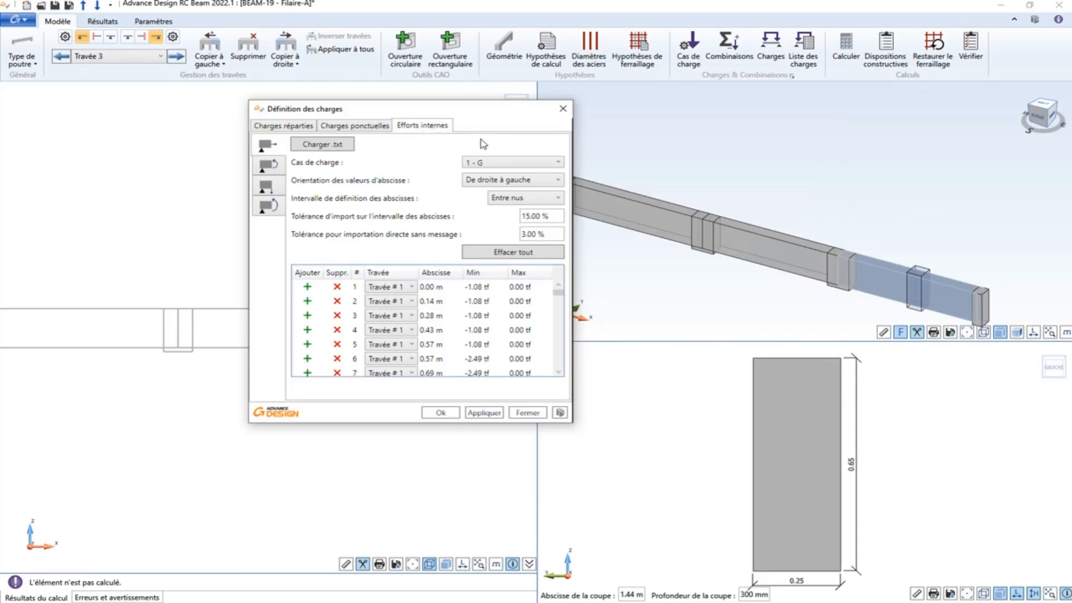
click(510, 162)
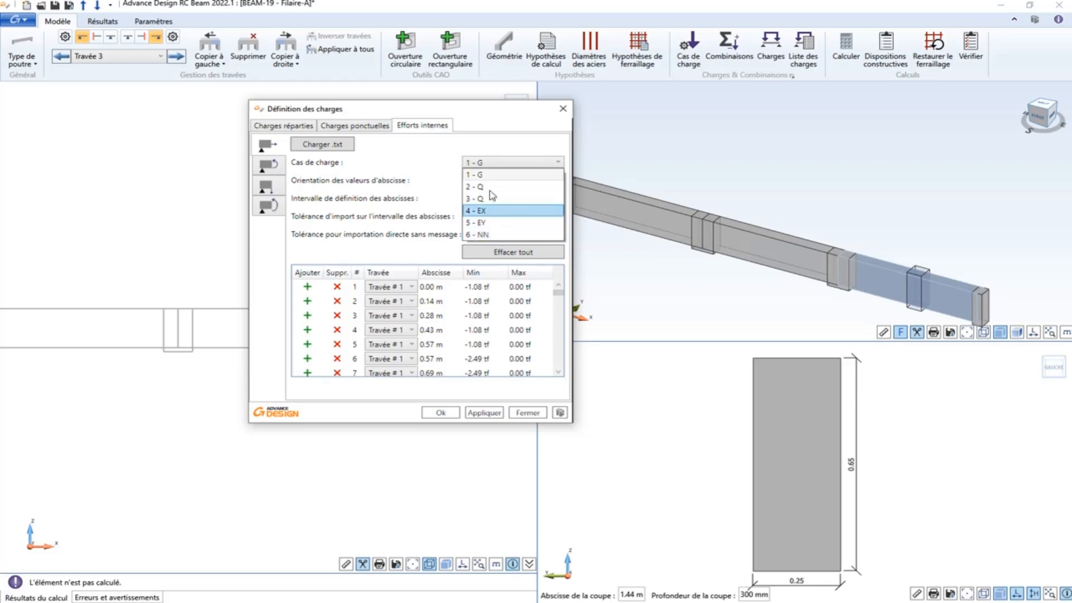
click(440, 247)
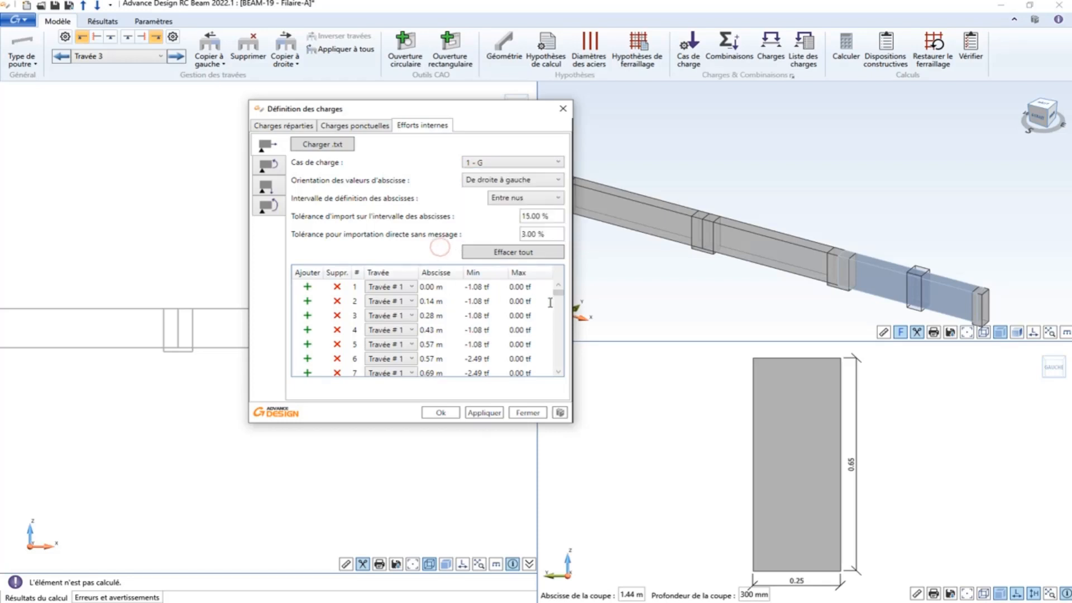
mouse_move(558, 291)
mouse_down()
mouse_move(559, 363)
mouse_move(558, 288)
mouse_up()
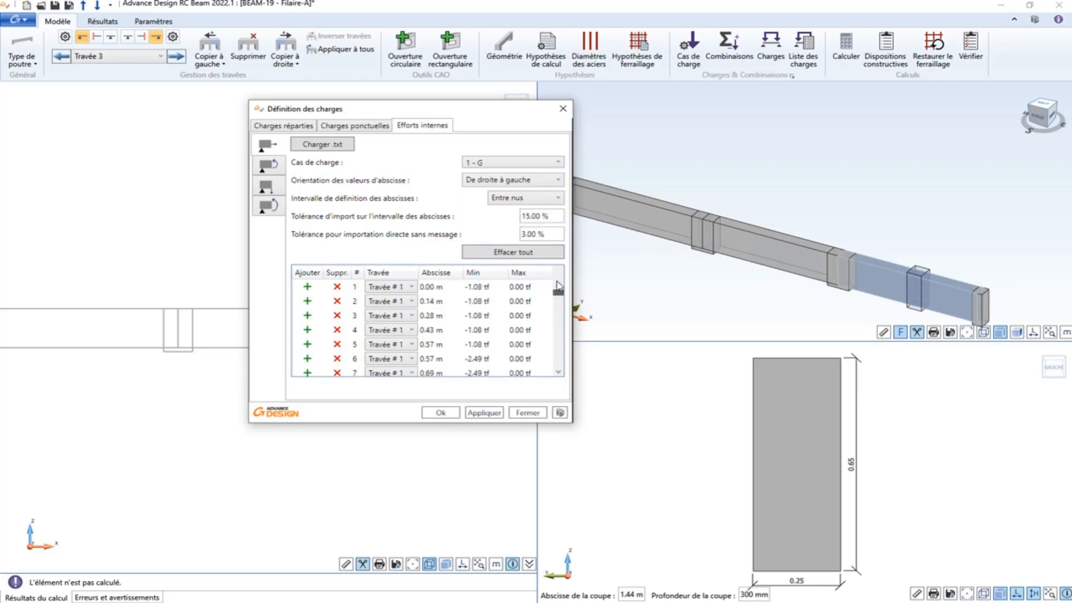
click(510, 163)
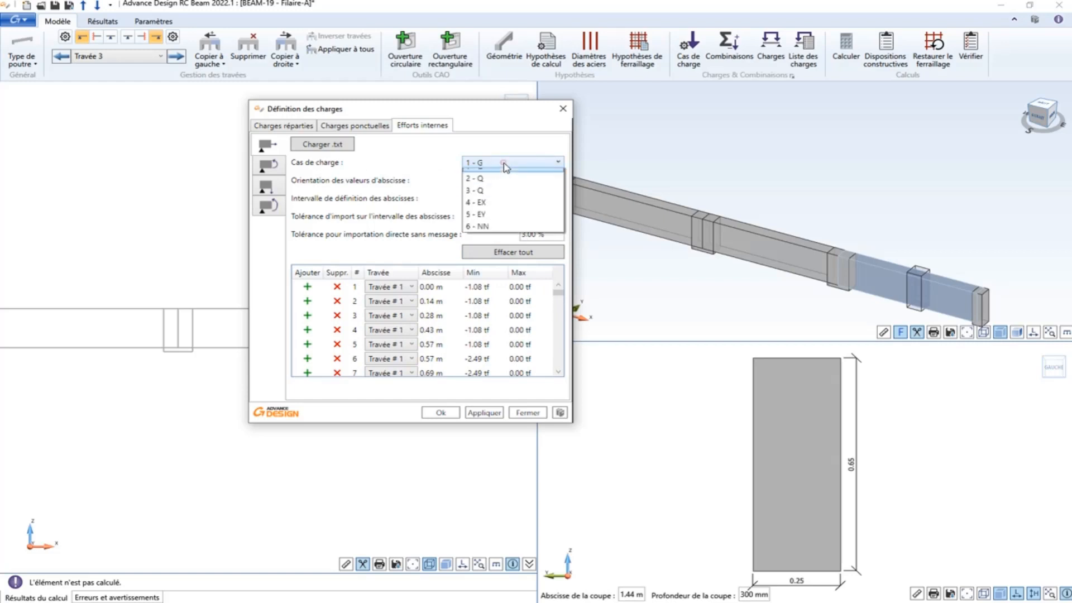
click(498, 210)
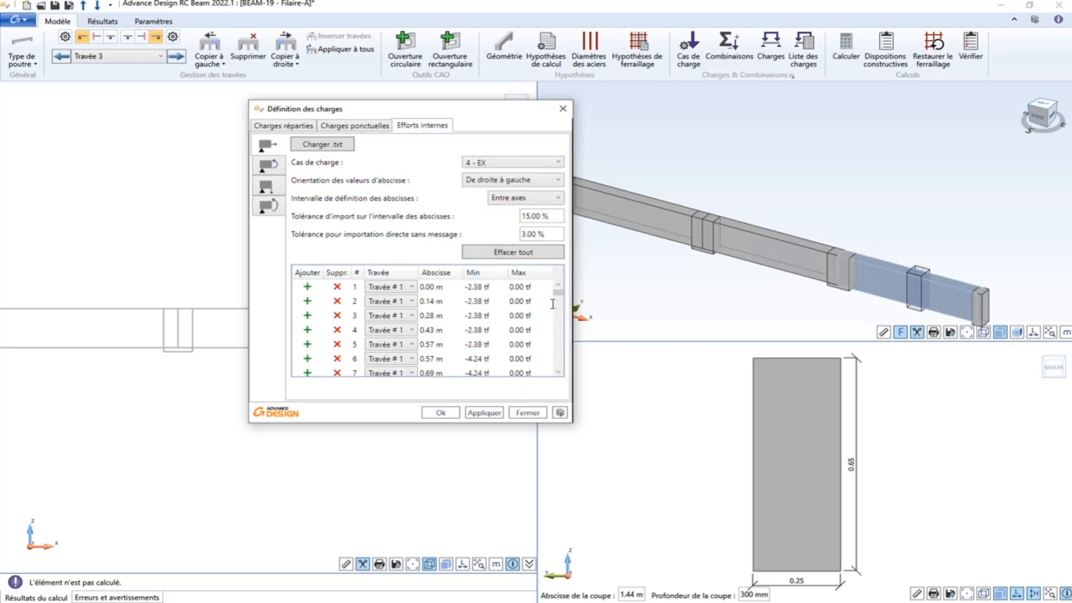
mouse_move(558, 292)
mouse_down()
mouse_move(557, 339)
mouse_move(557, 288)
mouse_up()
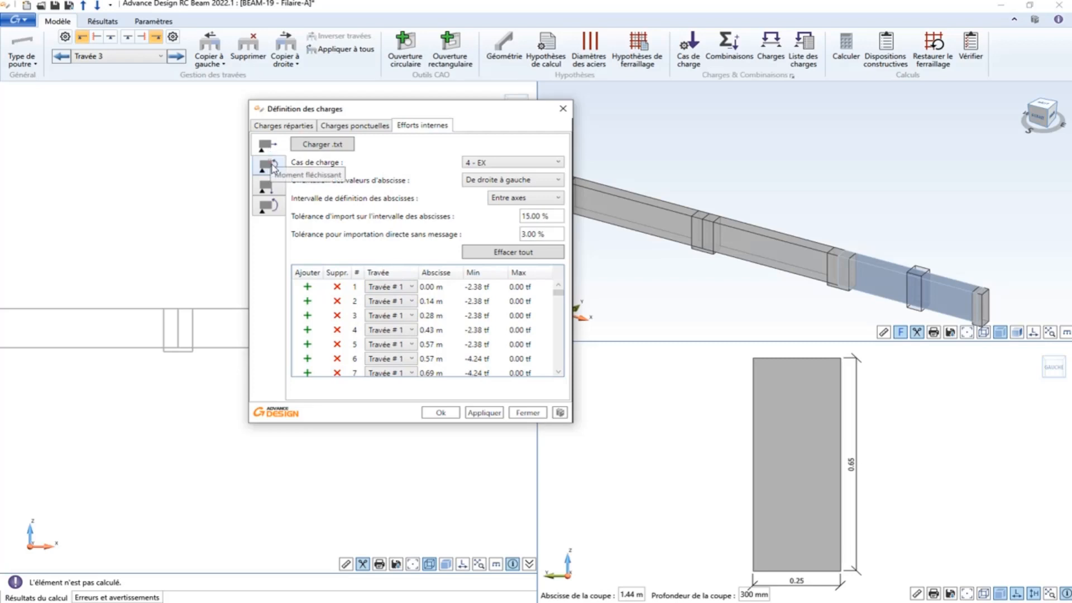
Check the imported bending moments for 4 - EX and 2 - Q and the shear and torsion for 2 - Q, and close the load definition.
click(274, 166)
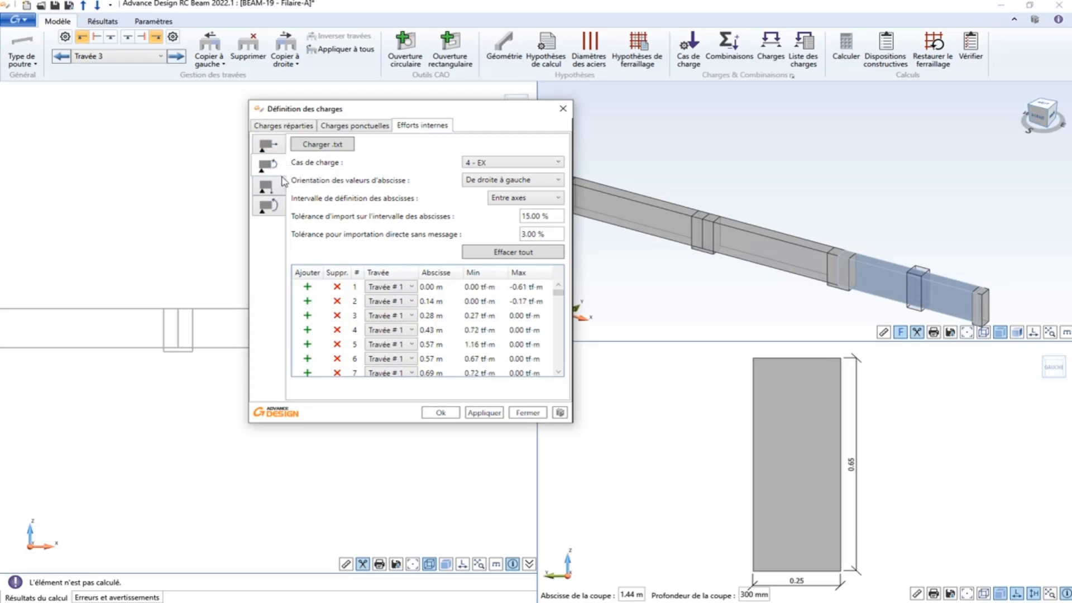
click(519, 163)
click(506, 190)
click(268, 189)
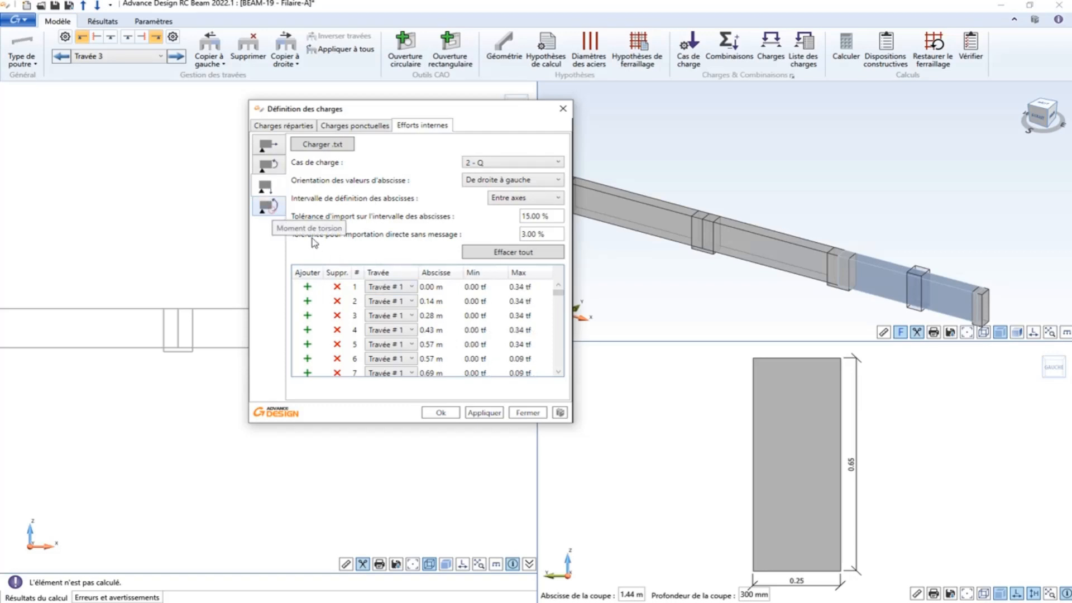
click(268, 206)
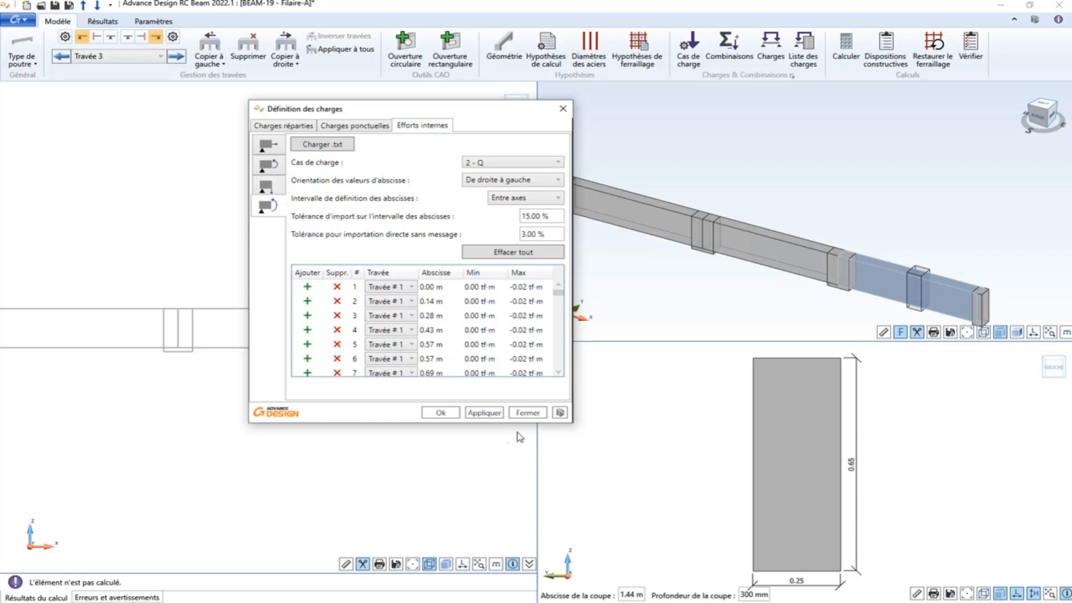
click(440, 412)
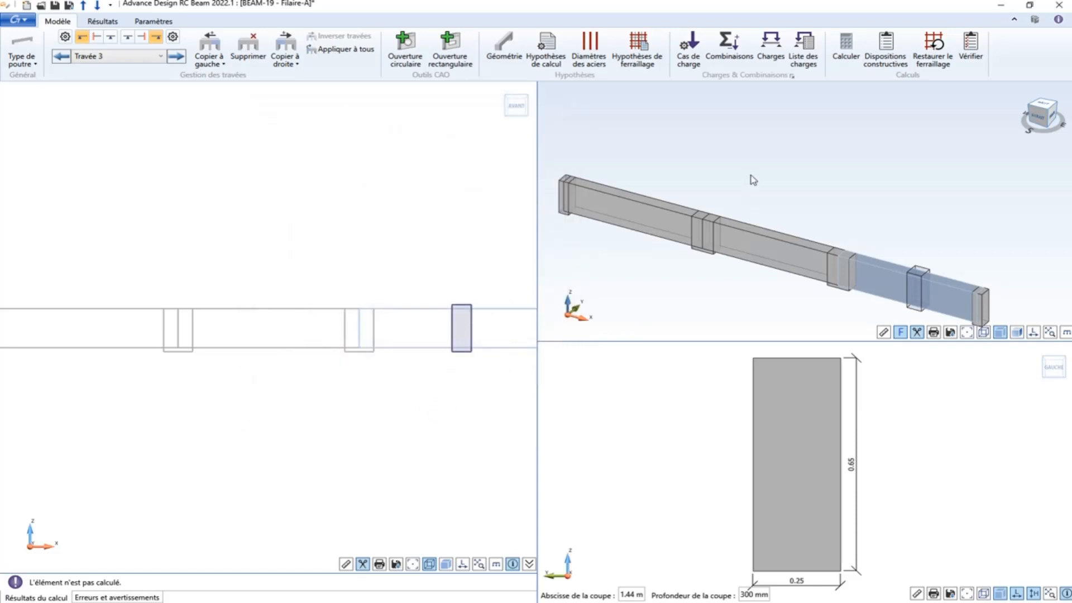
Enable Newmark combinations in the beam's combination settings.
click(728, 49)
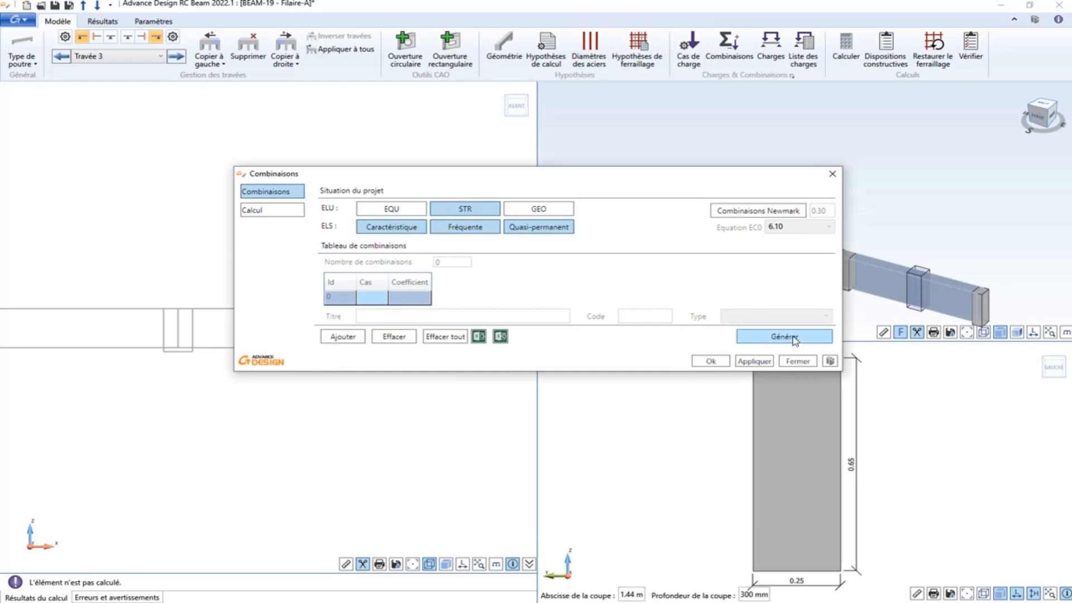
click(773, 215)
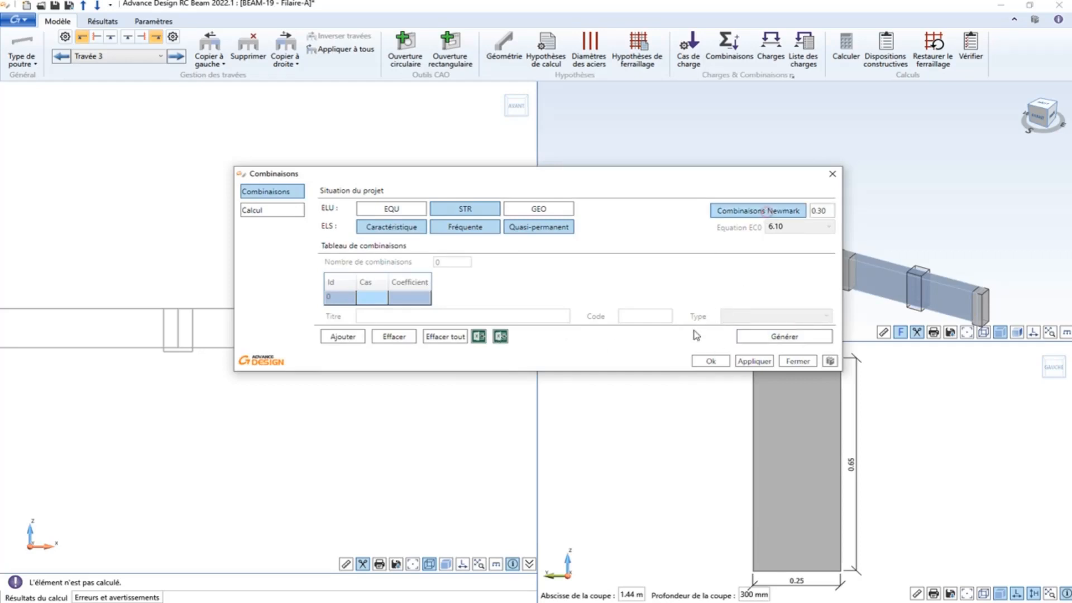
click(710, 362)
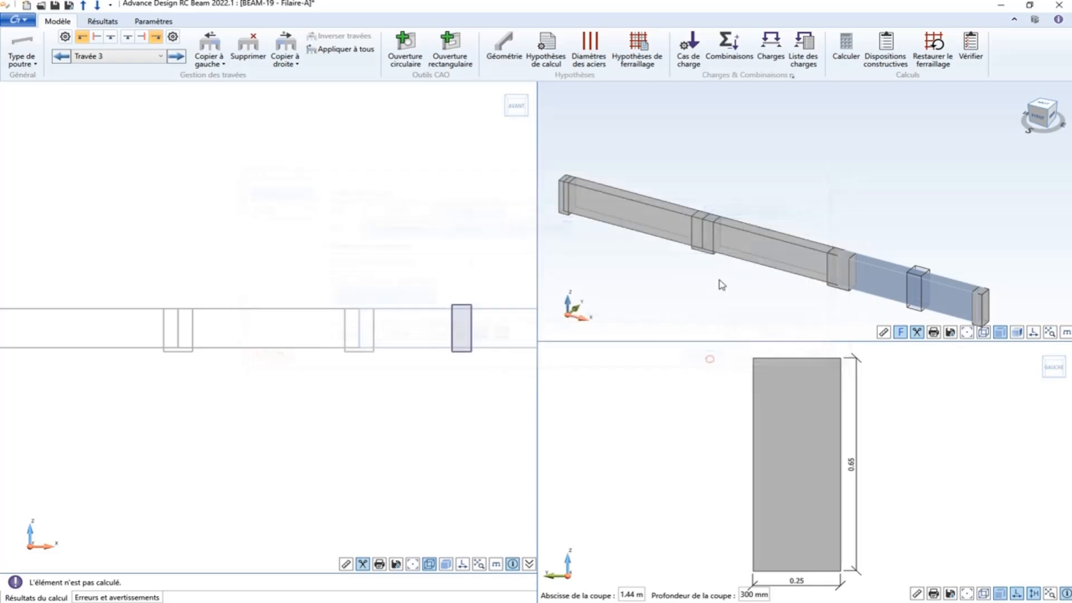
Calculate the reinforced beam and display its internal force diagrams.
click(848, 48)
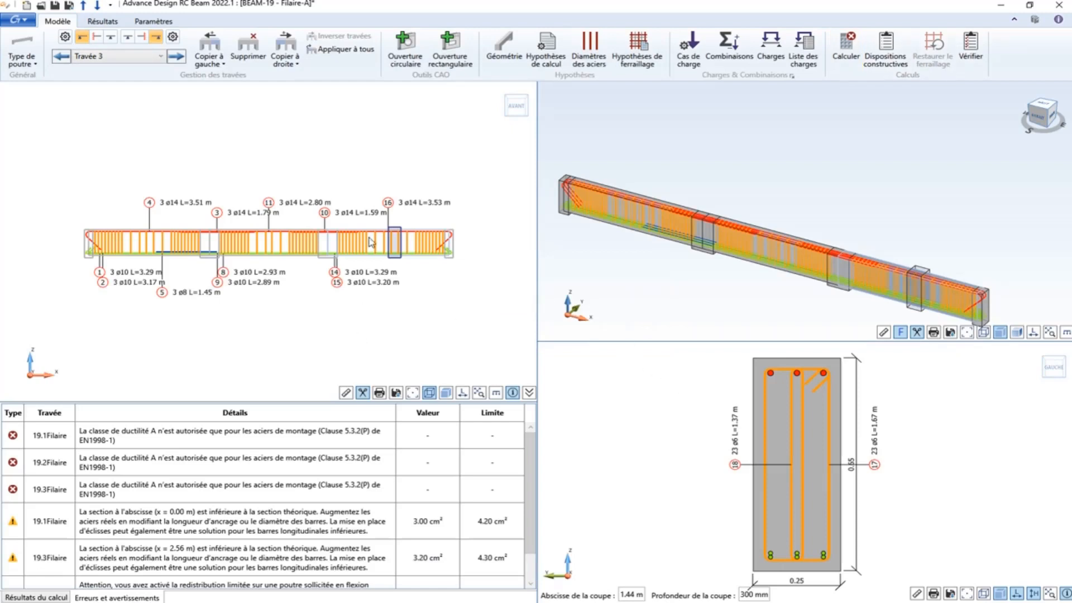
click(100, 21)
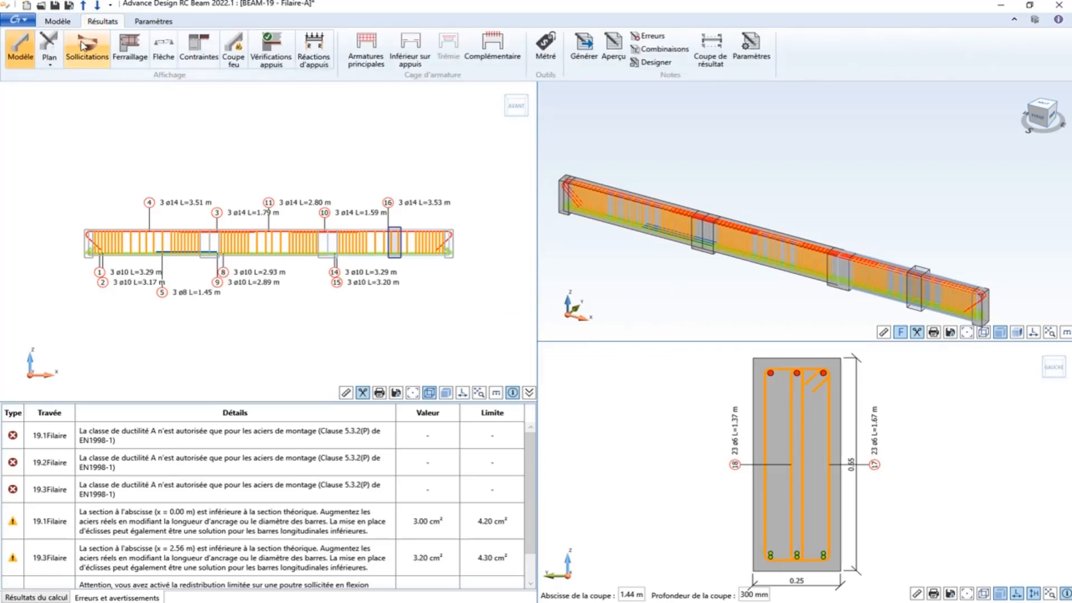
click(81, 44)
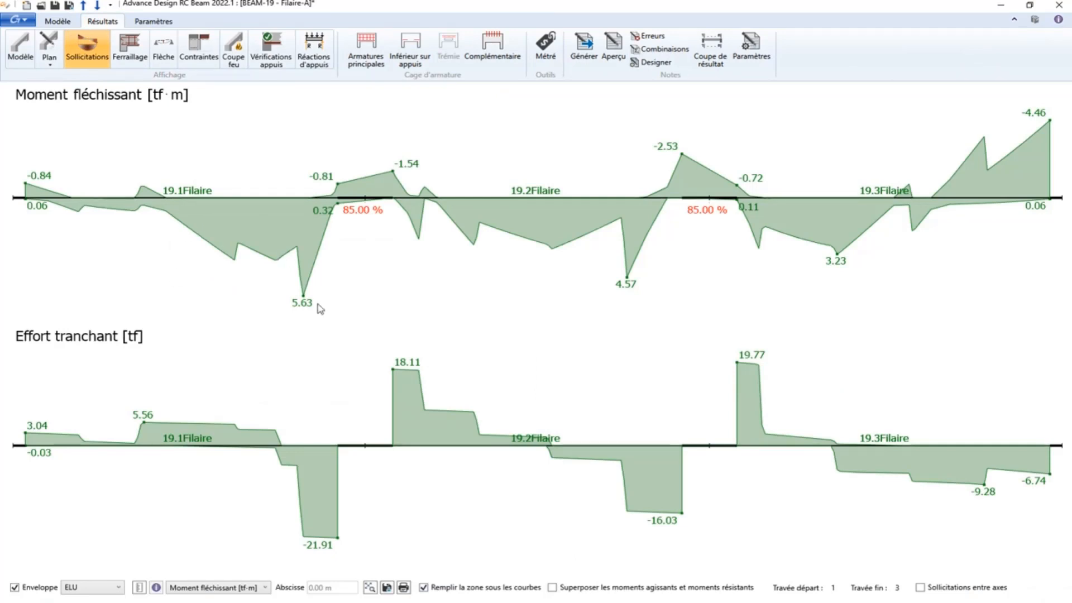
Turn off the envelope and display the force diagrams for load case 2: Surcharges d'exploitation 1.
click(15, 588)
click(78, 587)
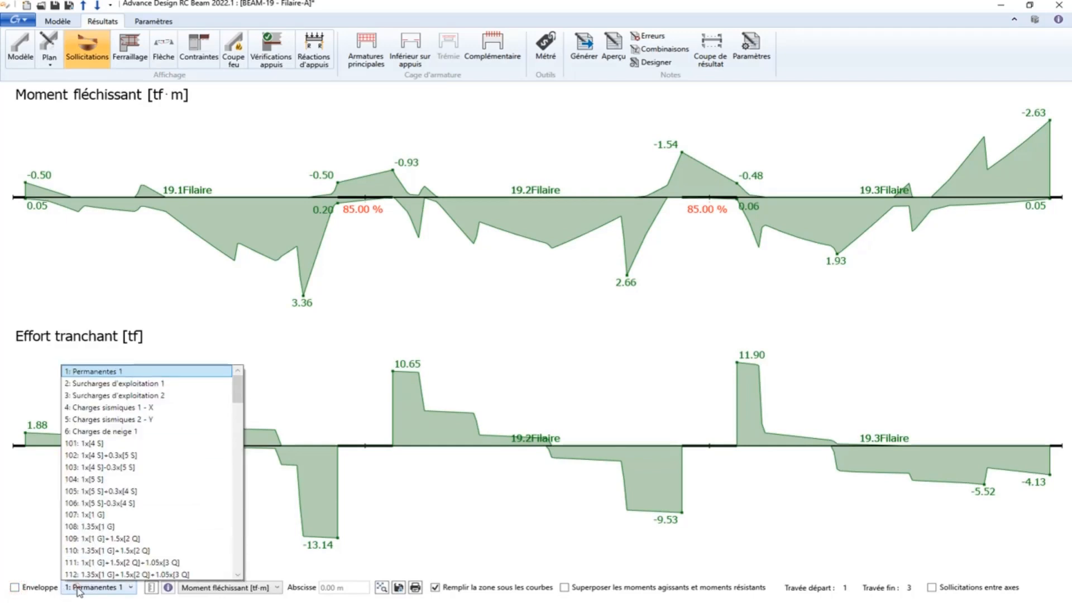
scroll(111, 398, down, 1)
scroll(111, 385, up, 1)
click(110, 383)
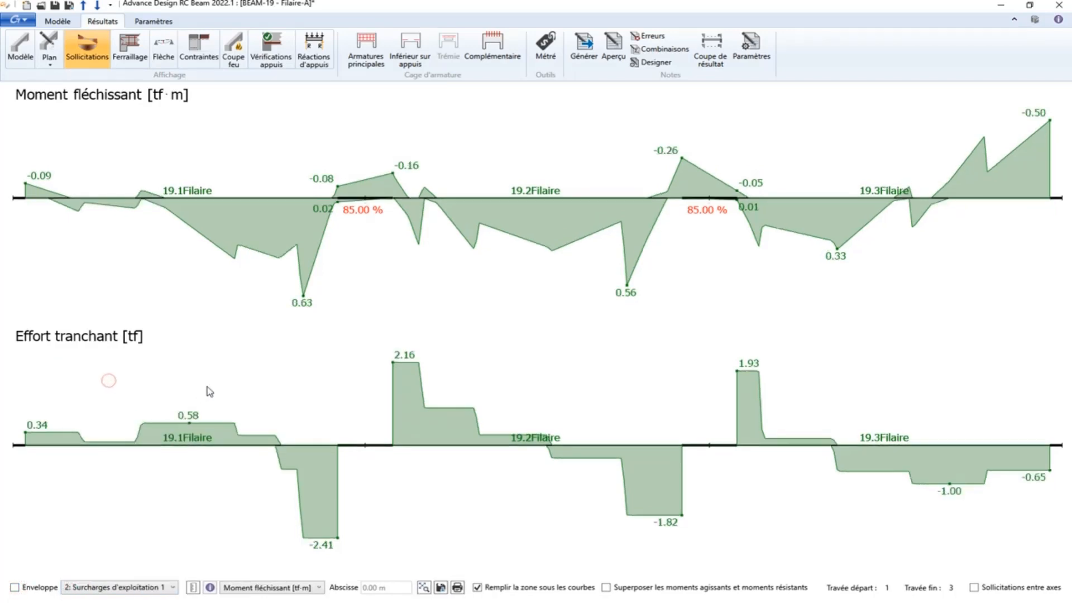
Display the force diagrams for load case 4: Charges sismiques 1 - X and add the axial force (Effort normal) diagram.
click(156, 591)
scroll(134, 405, down, 1)
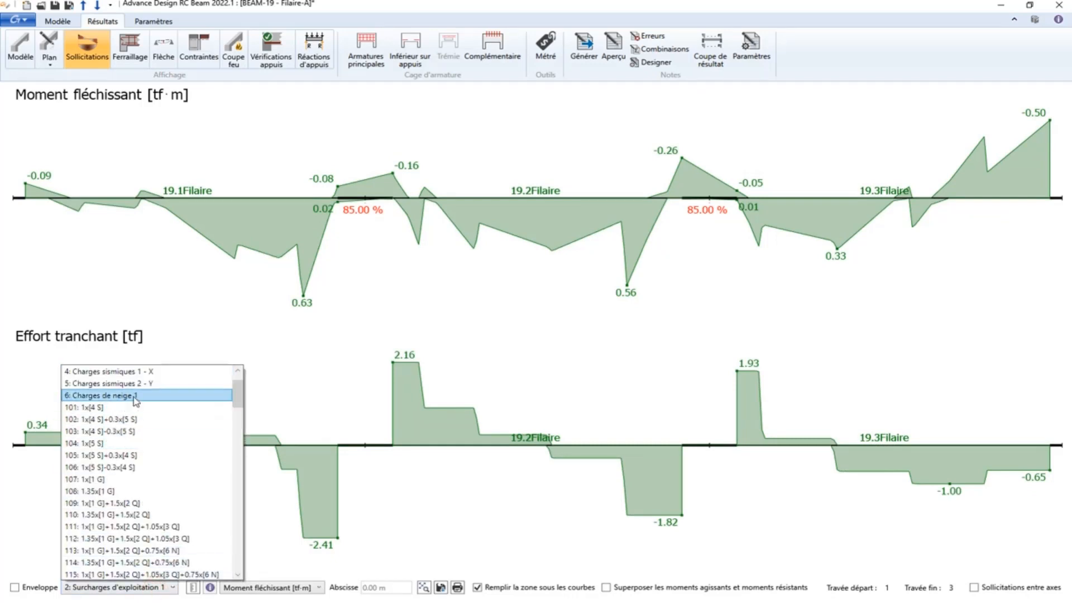
scroll(137, 405, up, 1)
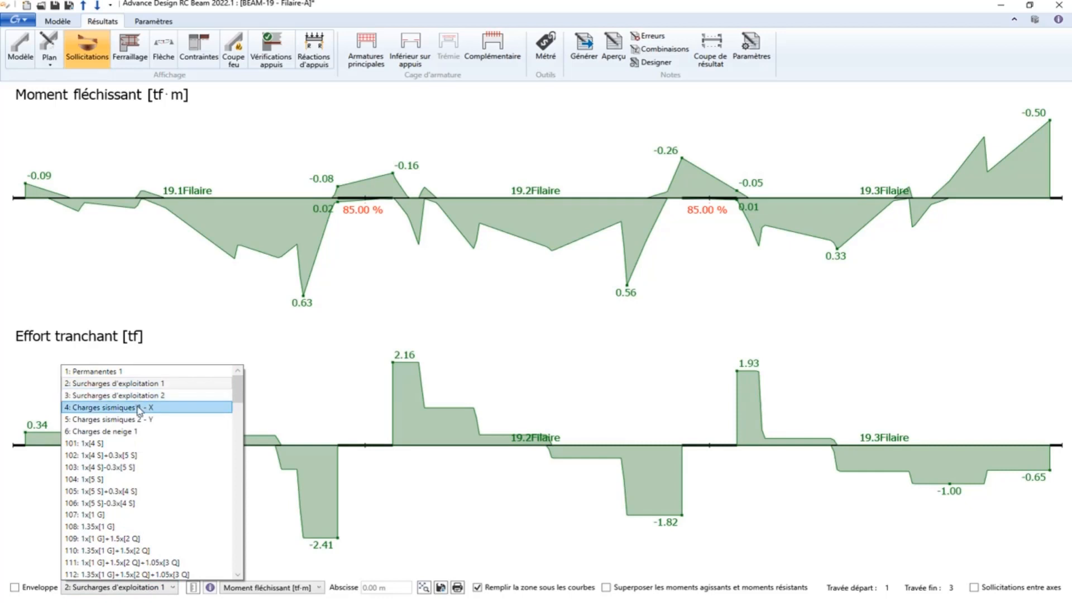
click(139, 408)
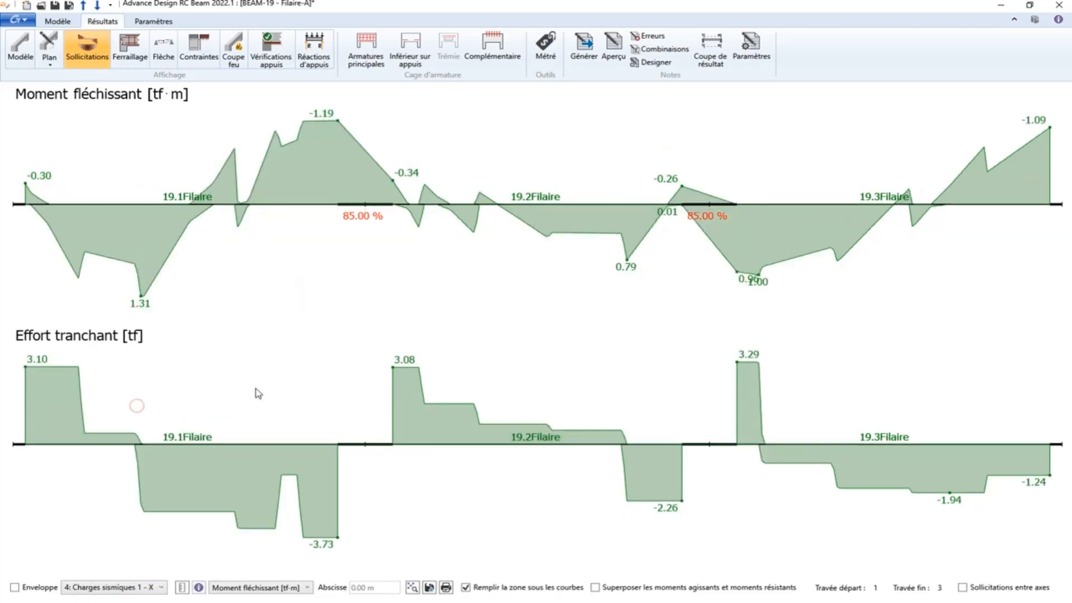
click(233, 591)
click(234, 552)
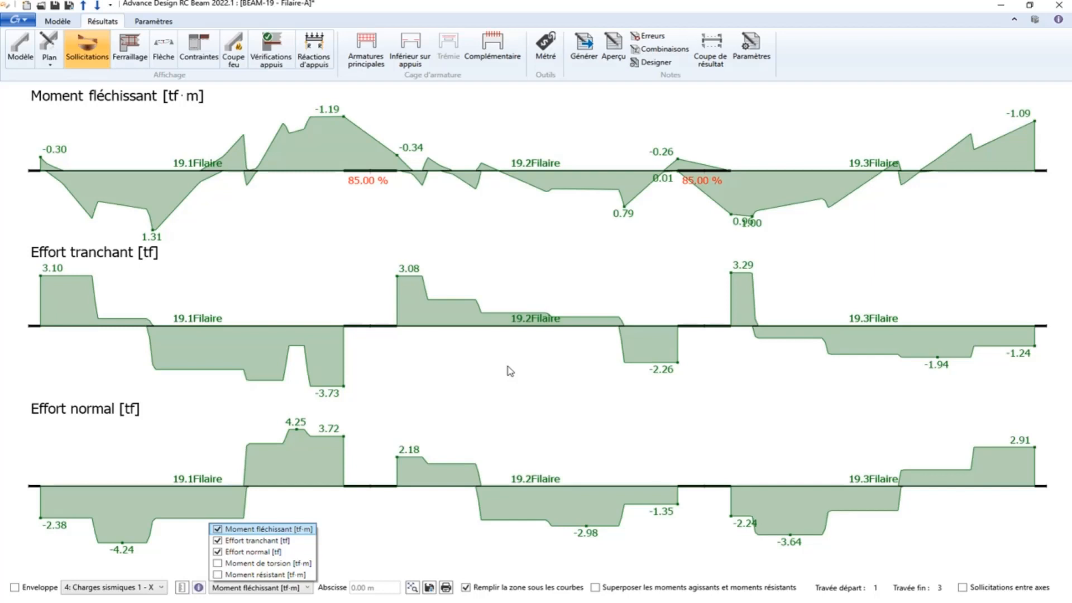
click(510, 371)
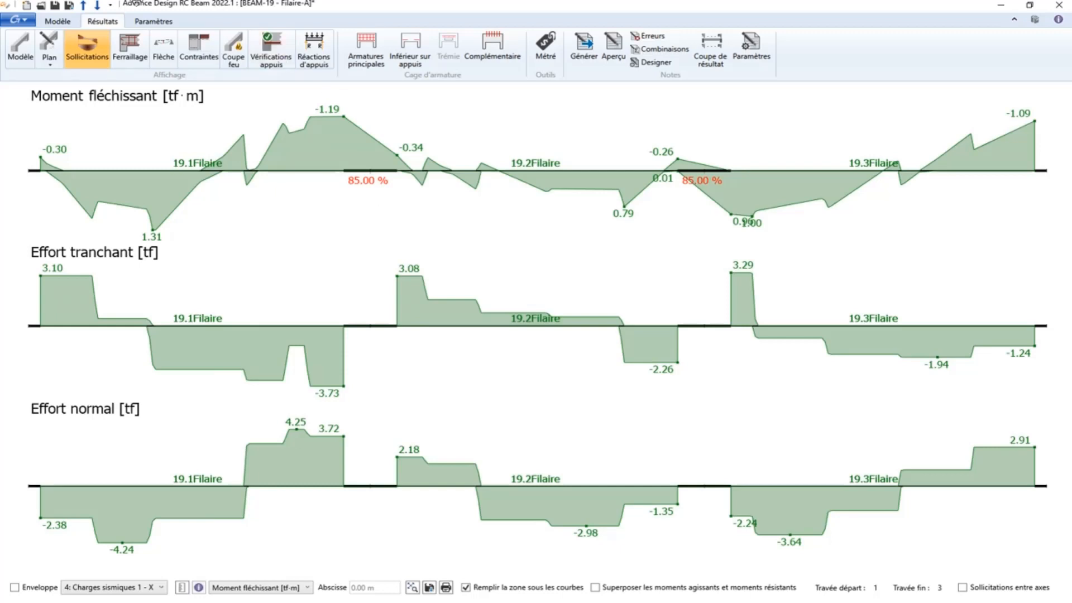
click(53, 21)
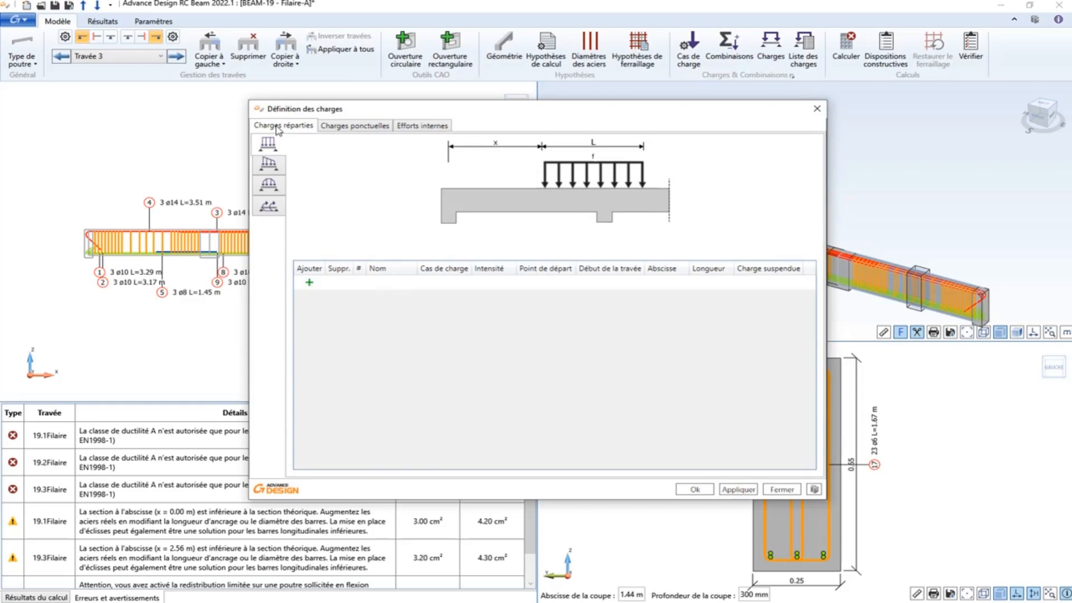
click(368, 126)
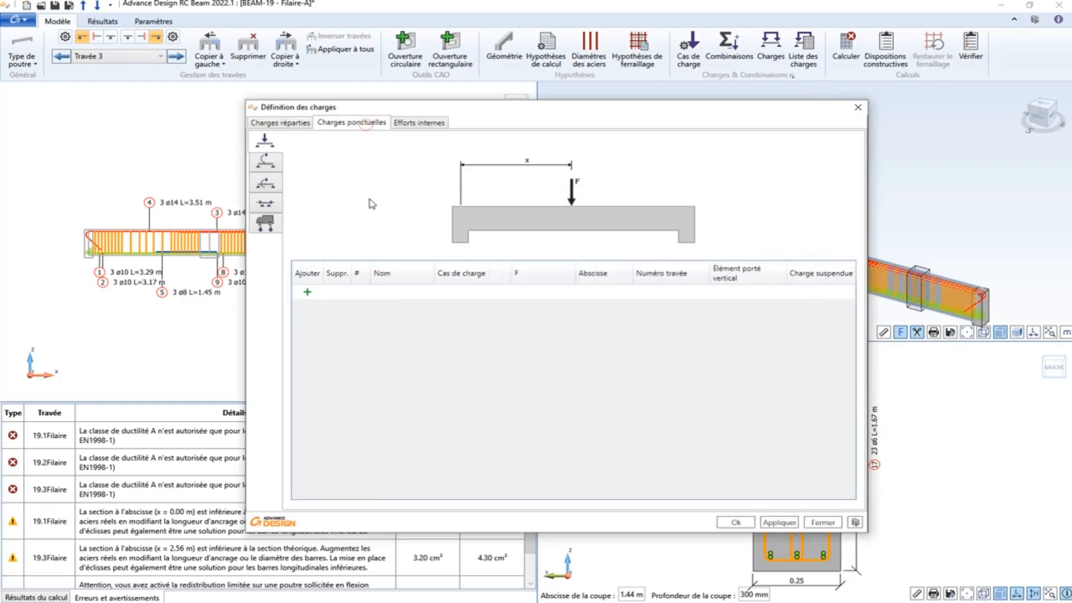
click(307, 293)
click(469, 293)
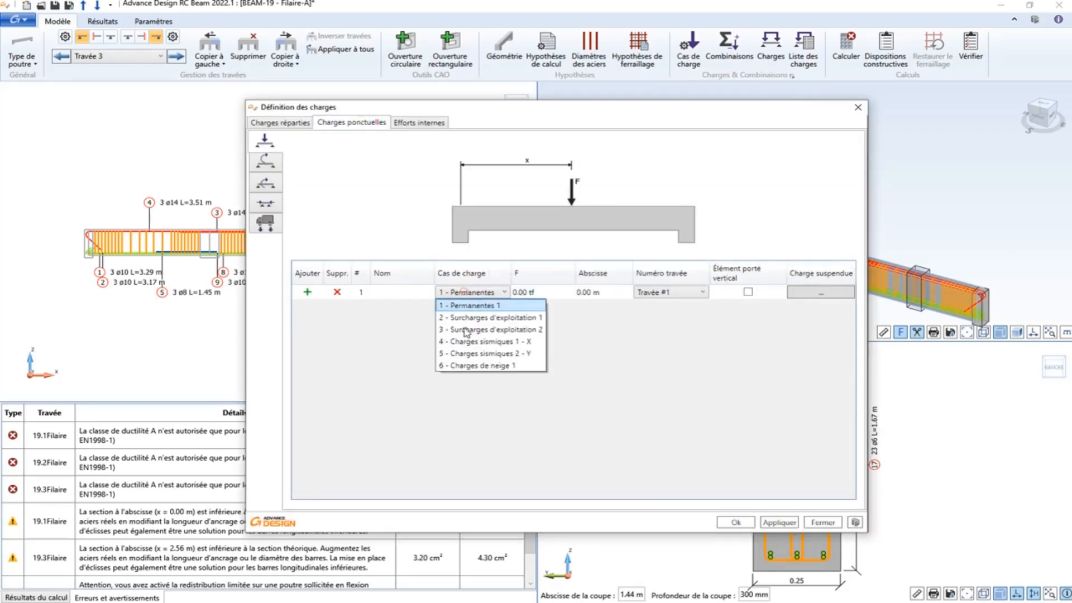
click(498, 398)
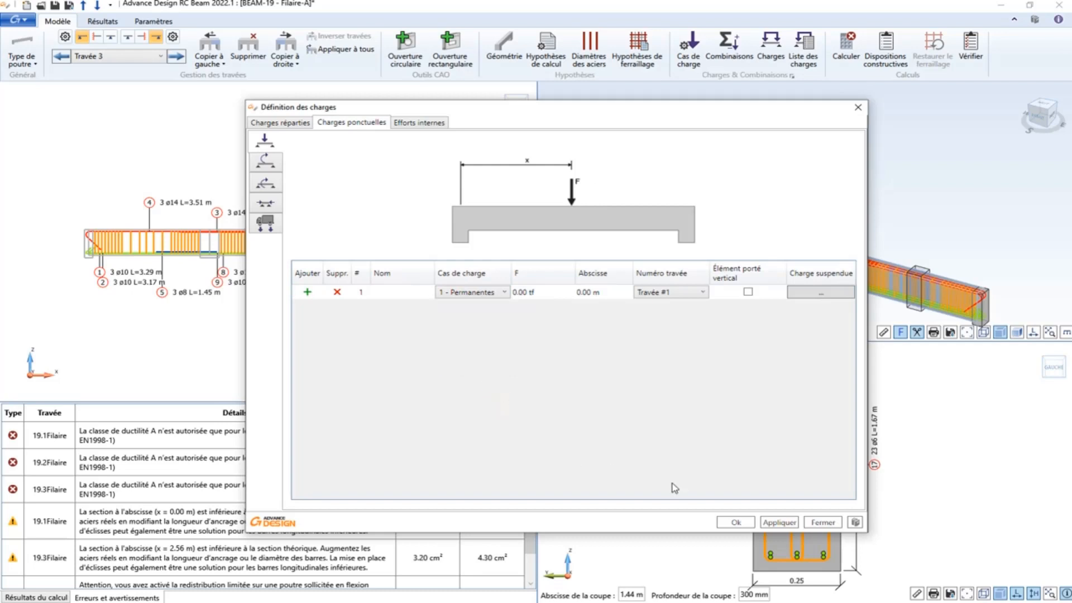
click(822, 522)
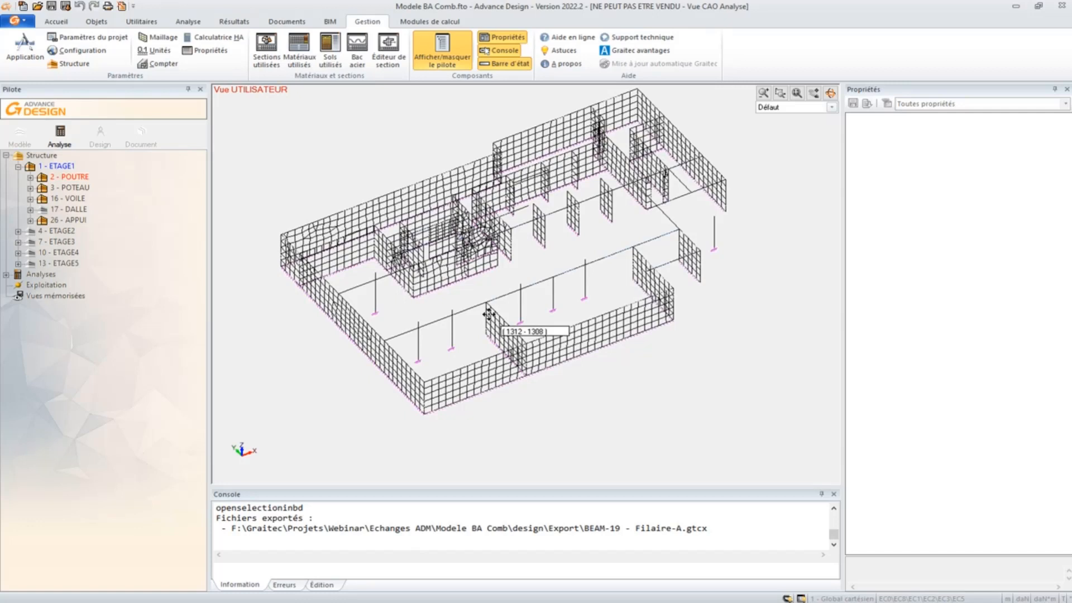
In Advance Design, check the BIM Graitec application options for exporting load cases and their torsors to the modules.
click(407, 349)
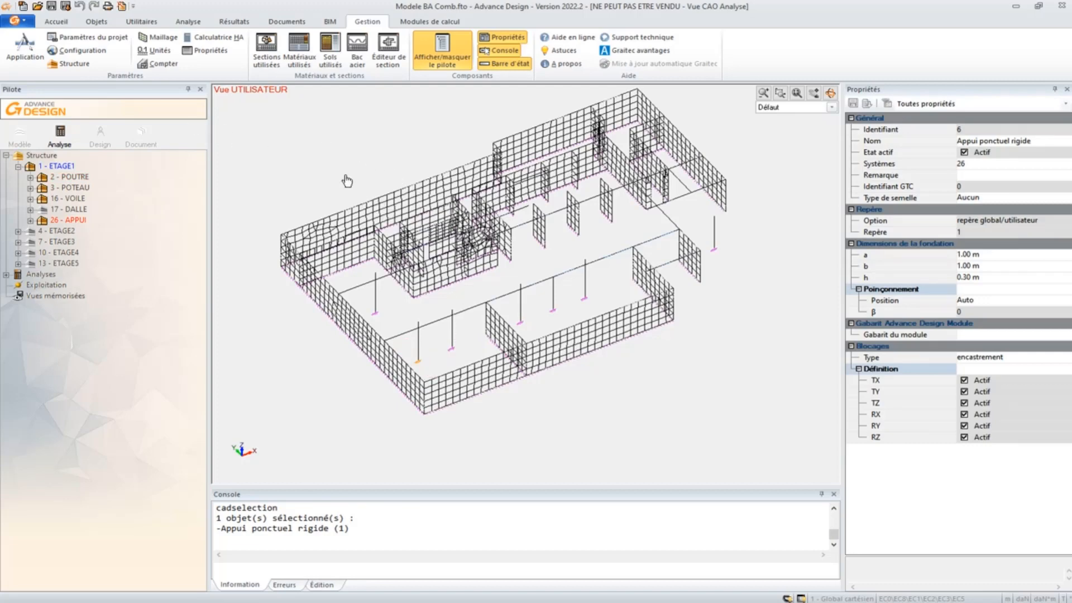
click(25, 49)
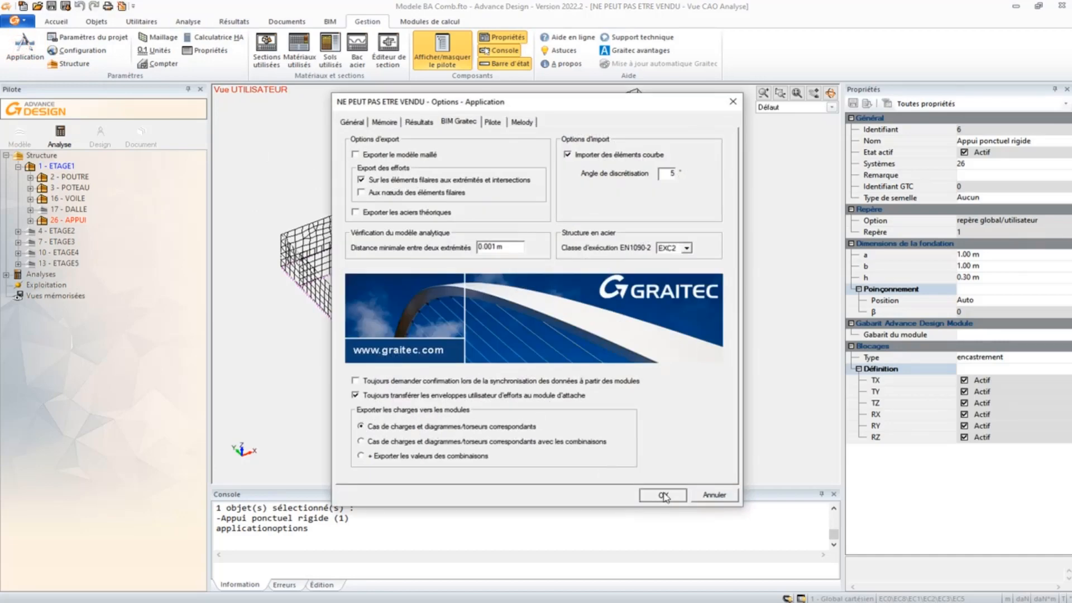
click(663, 495)
Open the rigid point support nearest the front corner of ETAGE1 in the RC Footing module and review its imported loads.
right_click(381, 161)
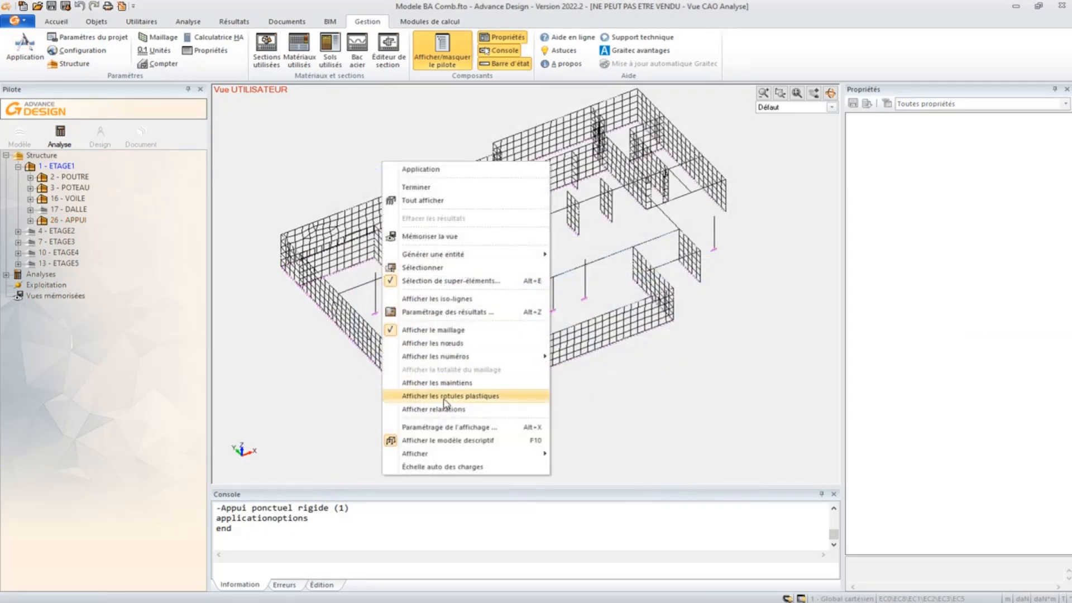
click(439, 343)
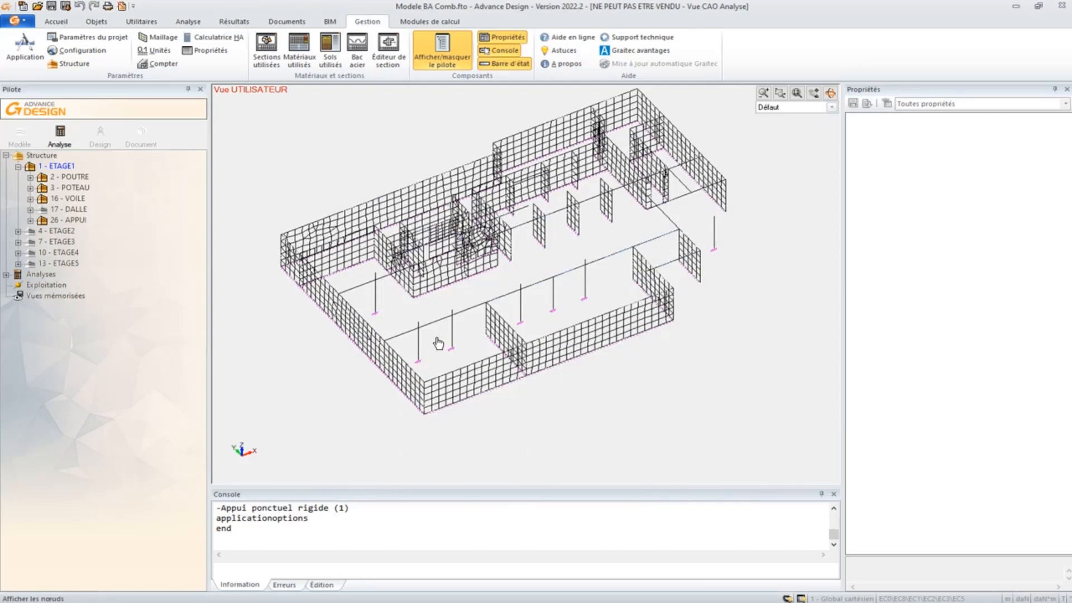
click(418, 362)
right_click(434, 367)
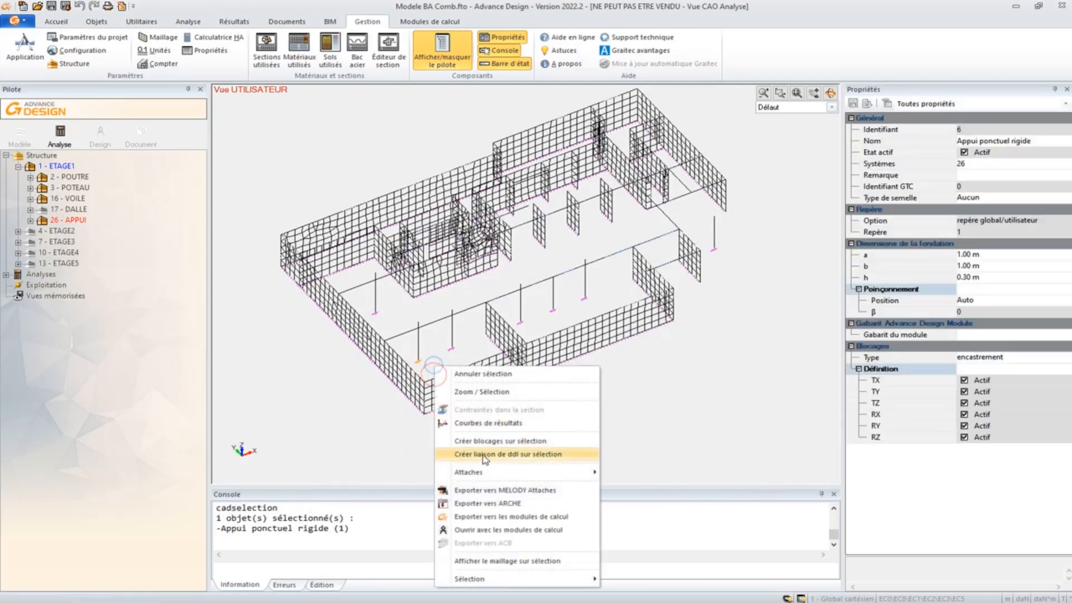
click(483, 517)
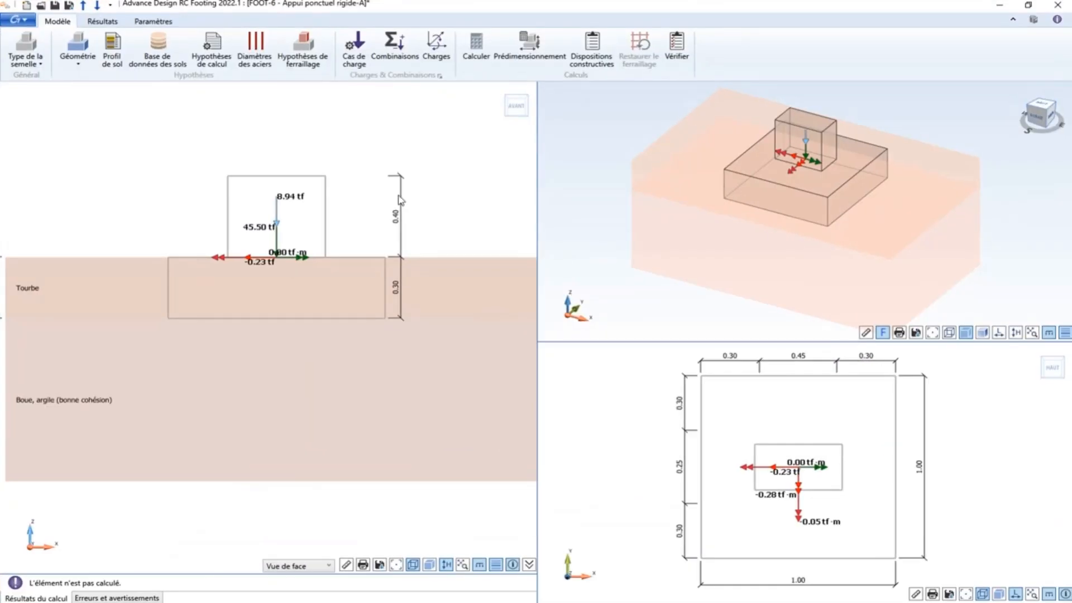
click(436, 45)
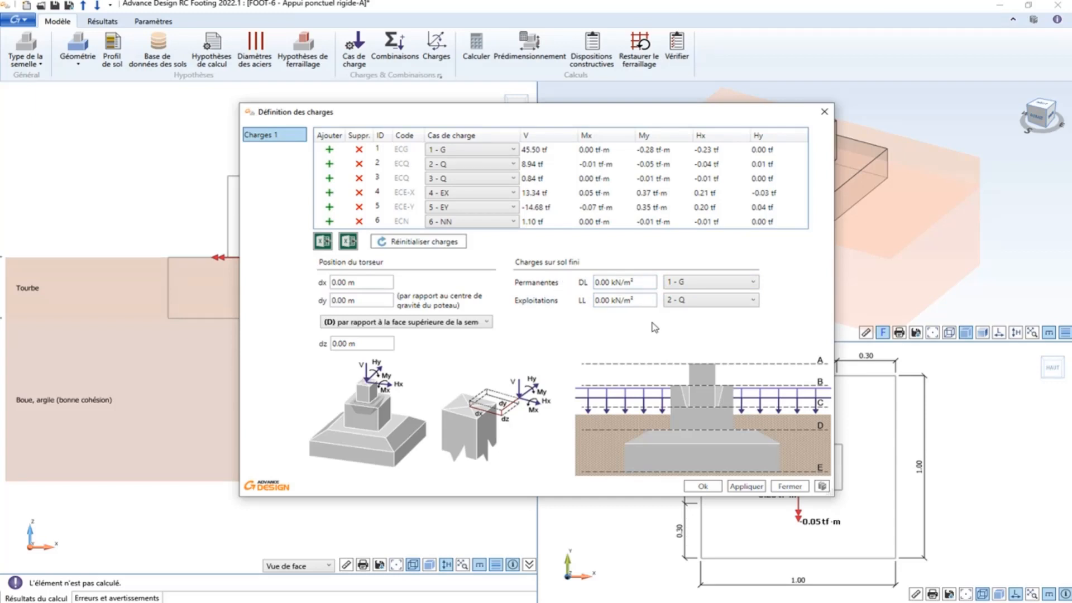
click(788, 486)
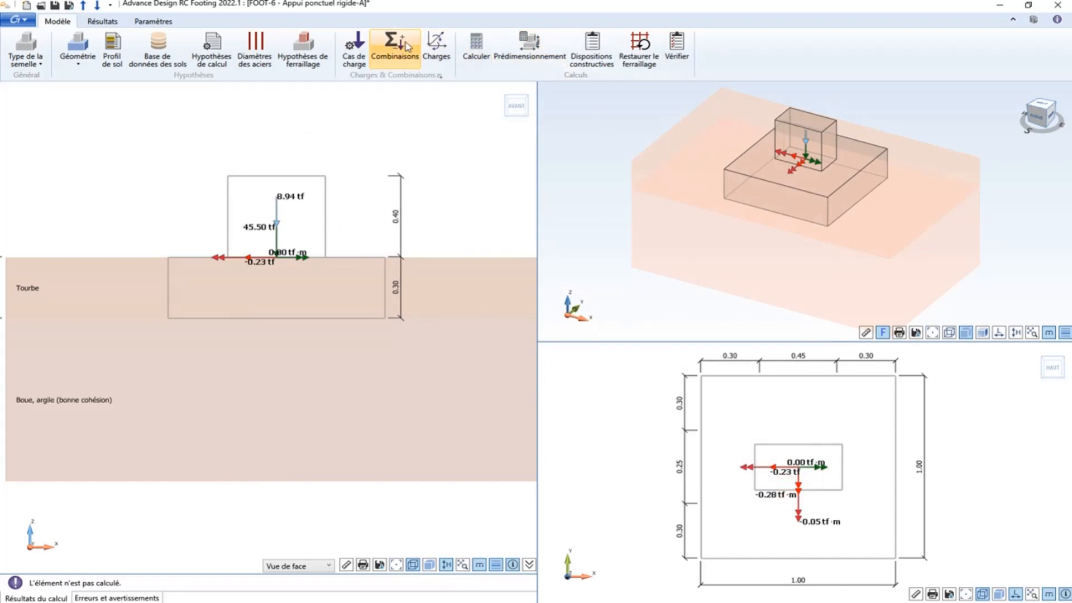
Enable Newmark combinations for the footing, generate its load combinations with the proposed rules, and accept them.
click(407, 47)
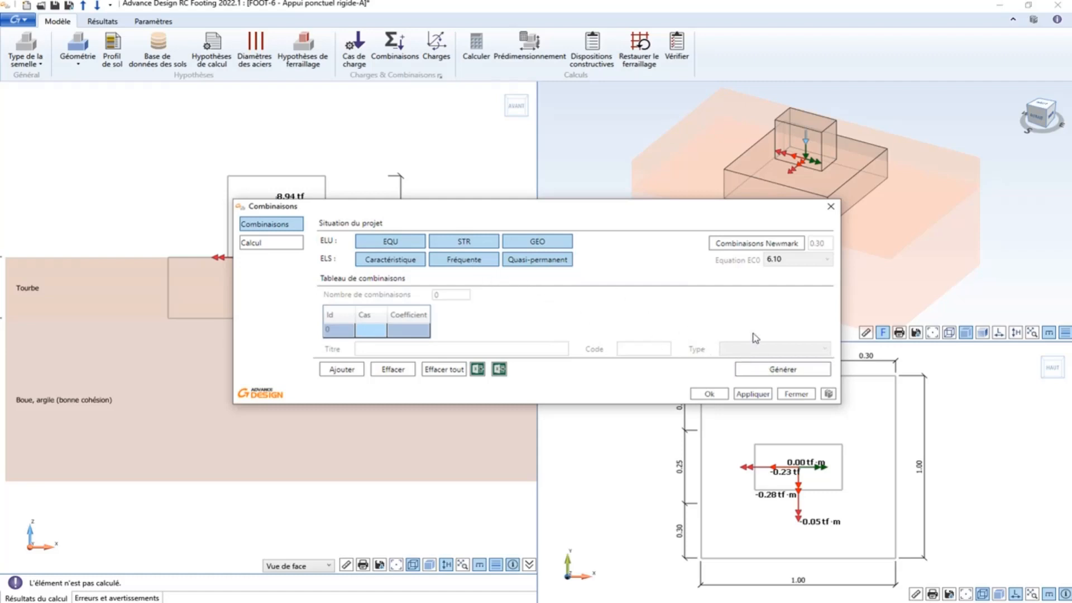
click(750, 244)
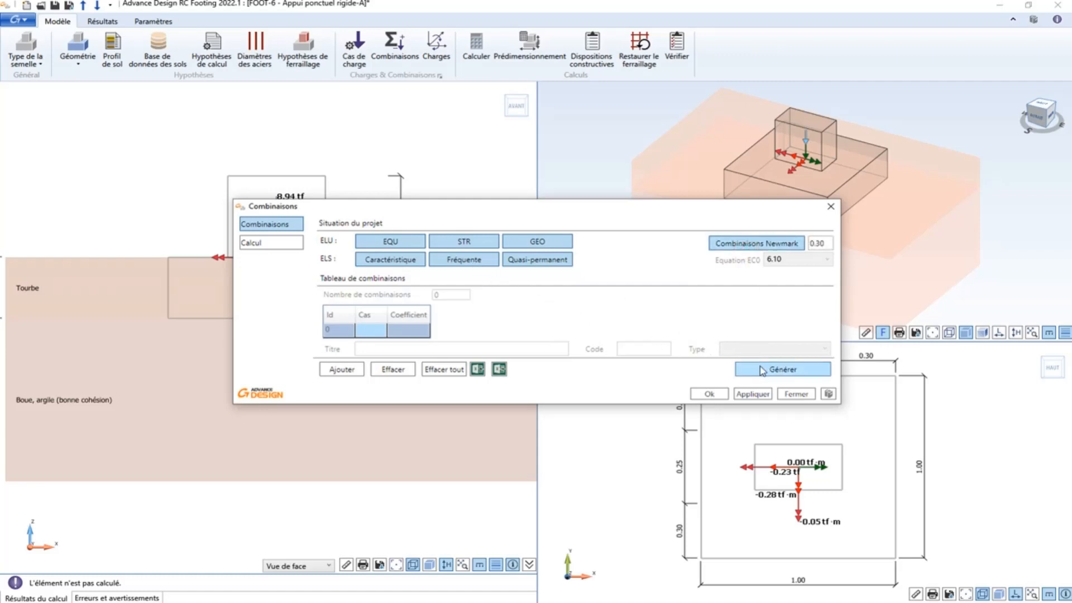
click(762, 370)
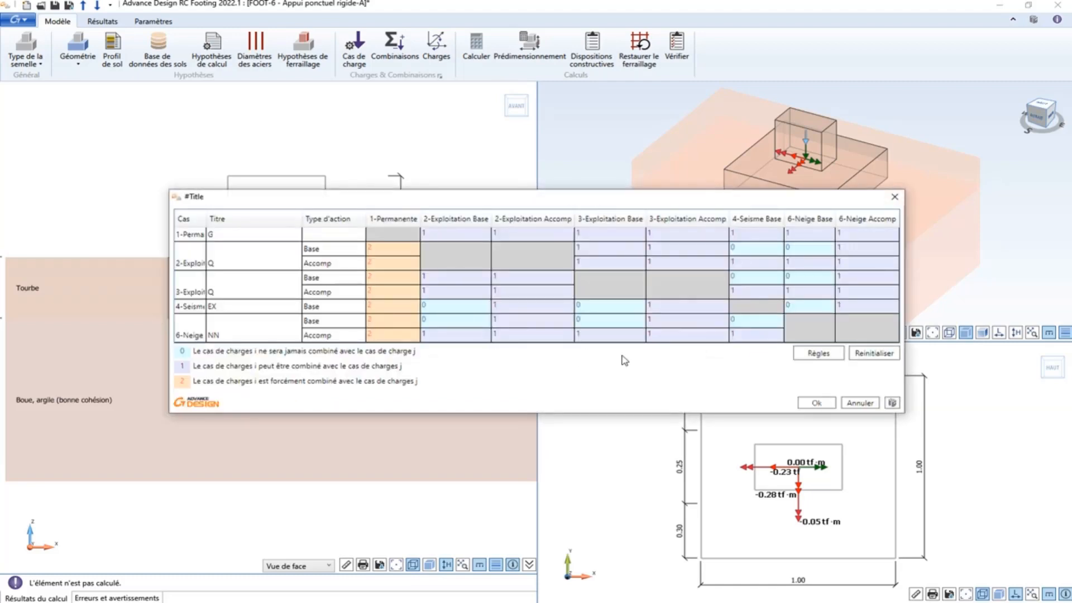
click(816, 402)
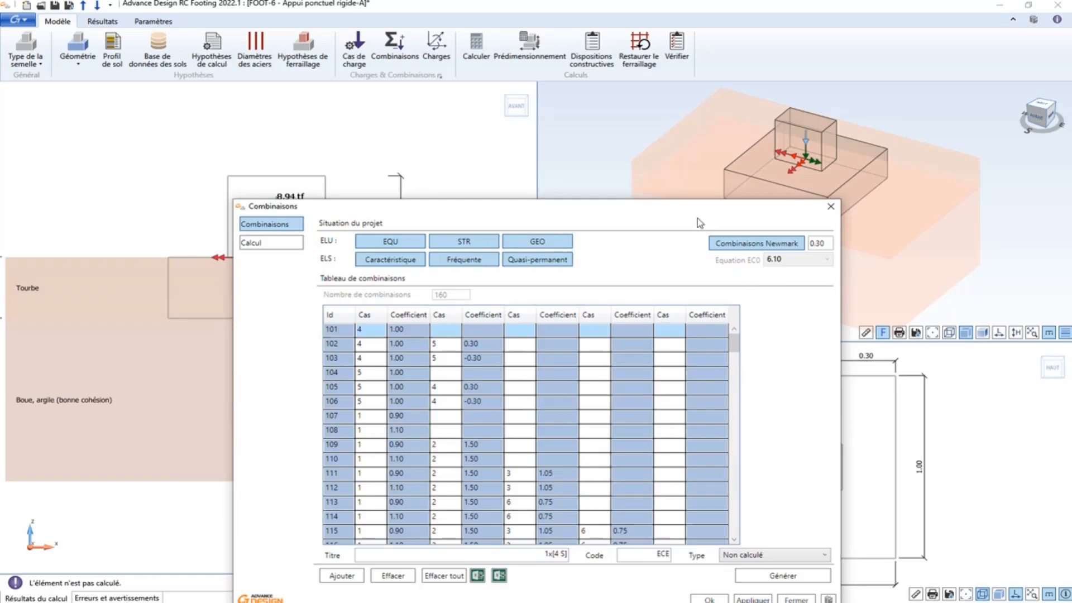
drag(675, 205, 670, 146)
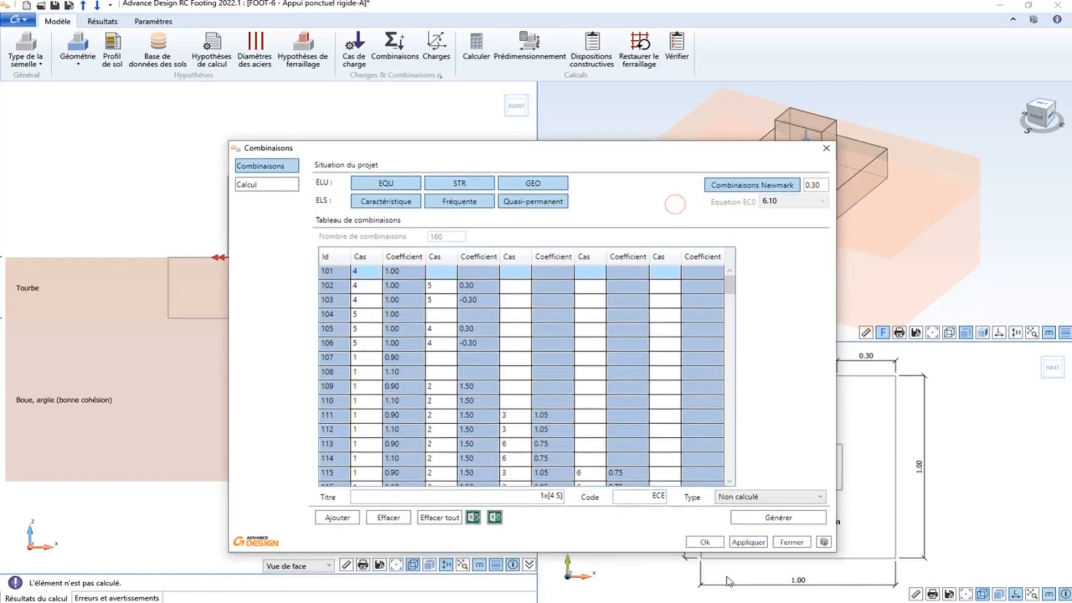
click(704, 541)
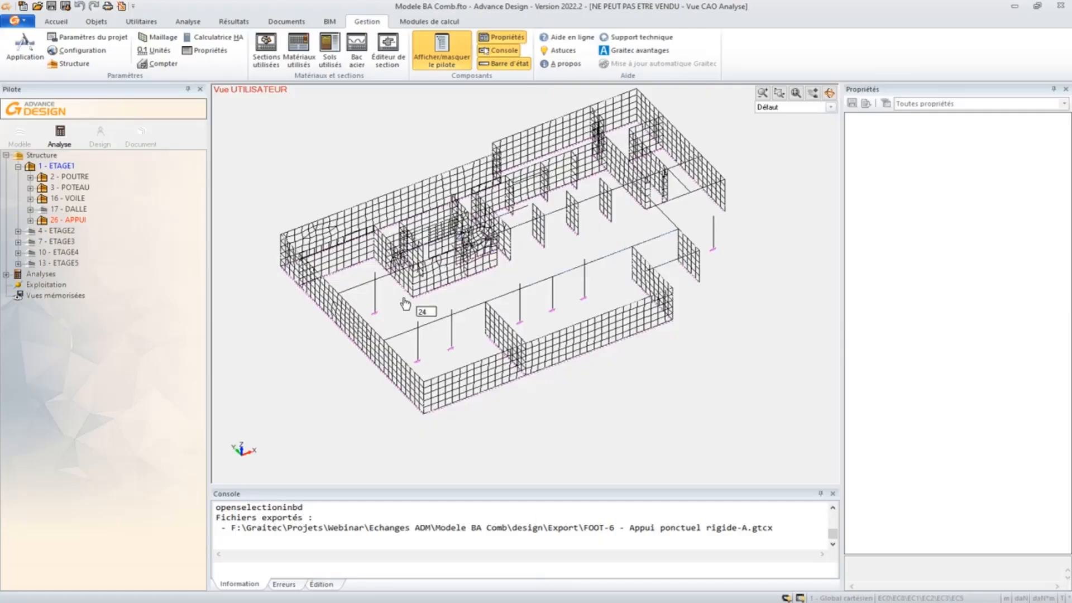
Back in Advance Design, display the wall torsor results Txy for the 5 EY analysis with quadratic combination.
middle_drag(419, 306, 535, 287)
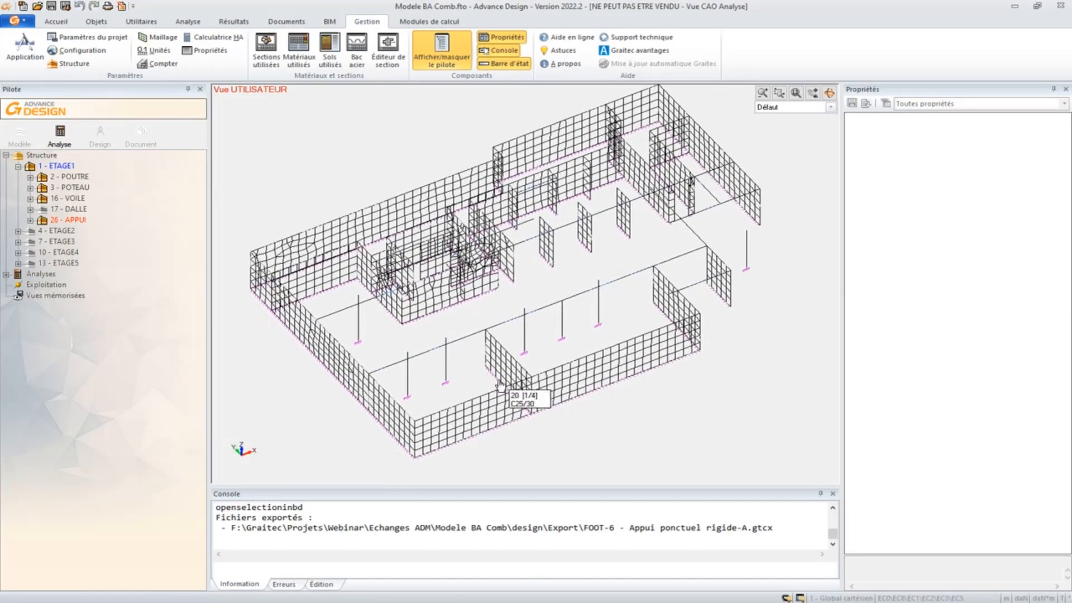
click(226, 21)
click(303, 37)
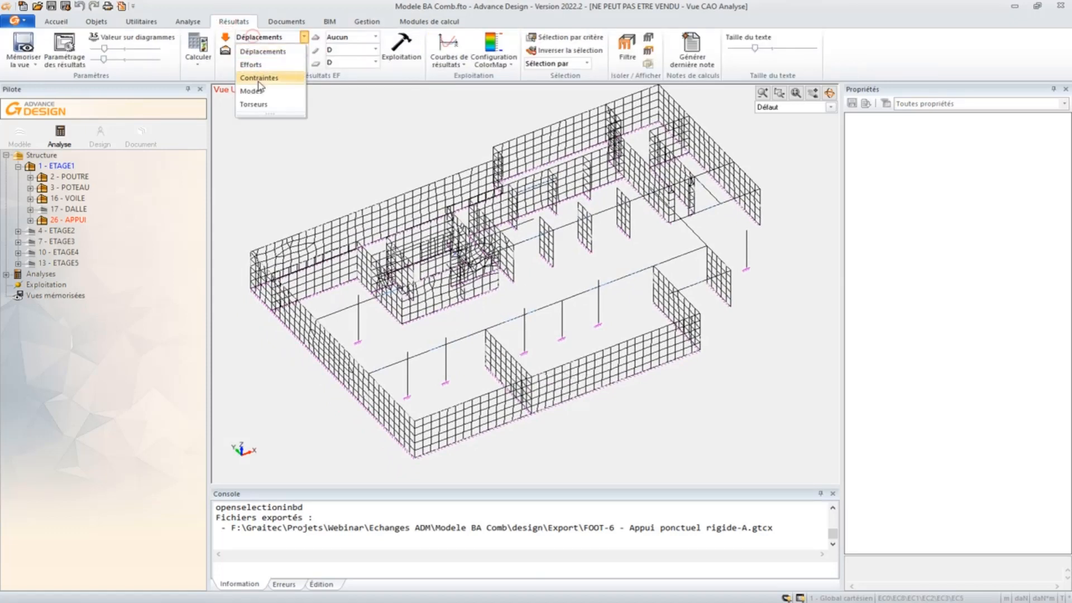
click(255, 104)
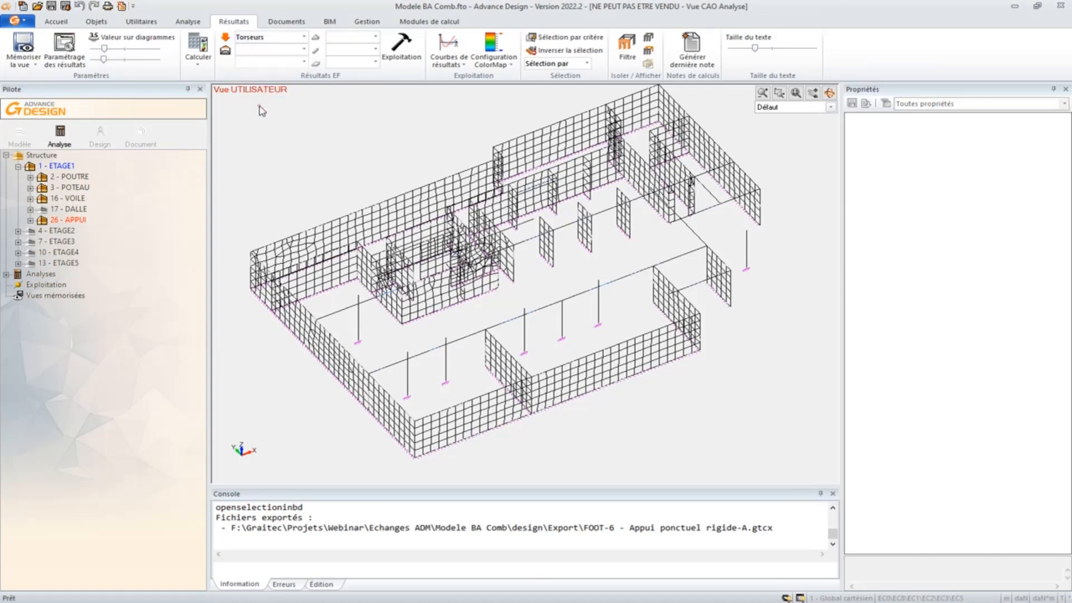
click(268, 49)
click(268, 104)
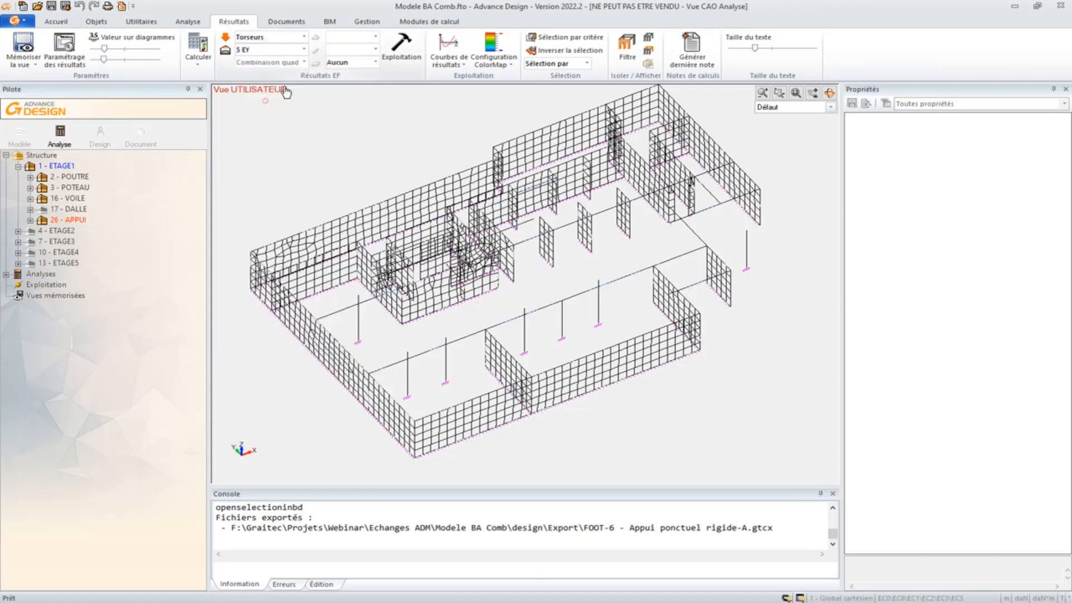
click(355, 62)
click(352, 103)
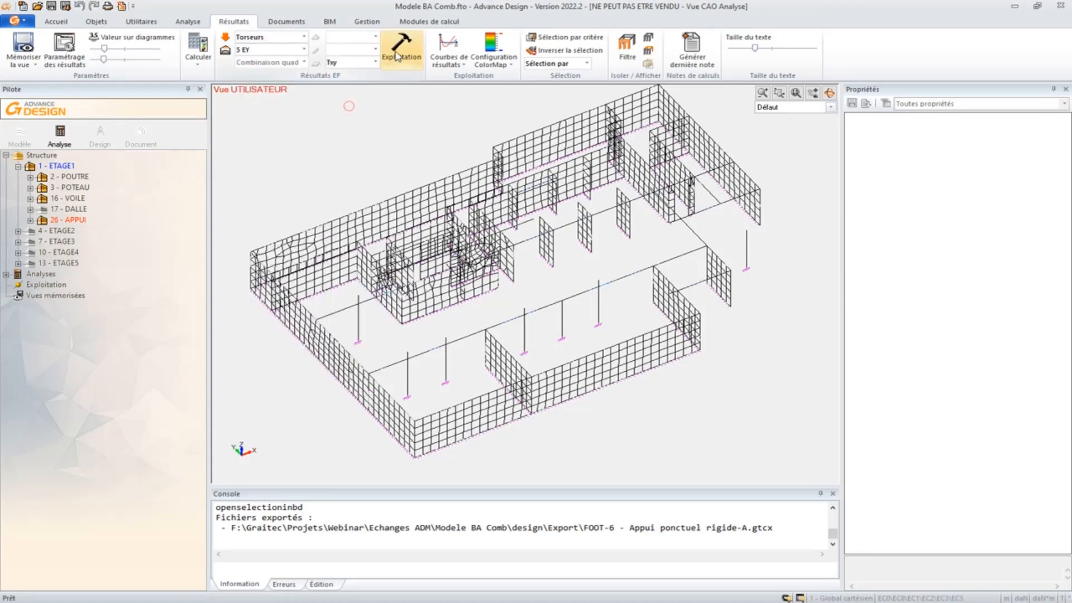
click(401, 49)
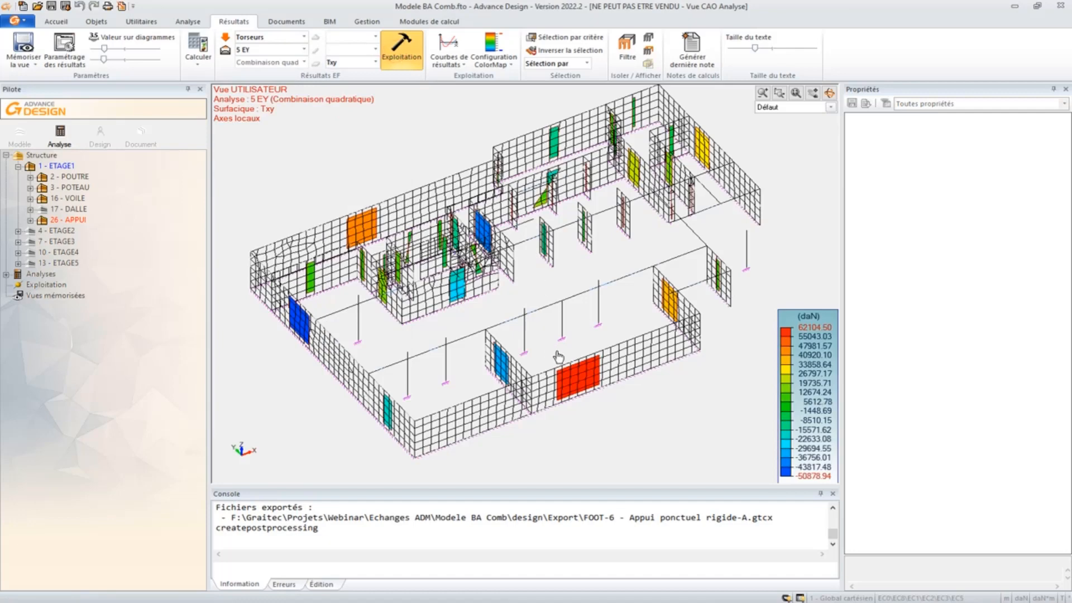
Open the short interior ETAGE1 wall beside the long façade in the RC Wall module and review its imported torsor loads.
middle_drag(553, 351, 443, 306)
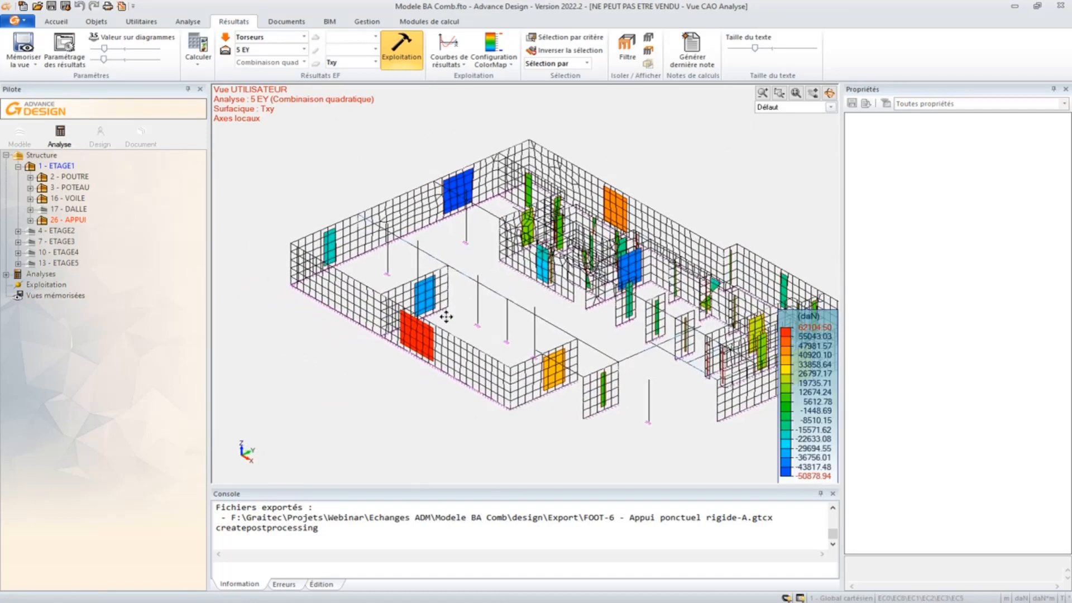
click(440, 278)
right_click(452, 251)
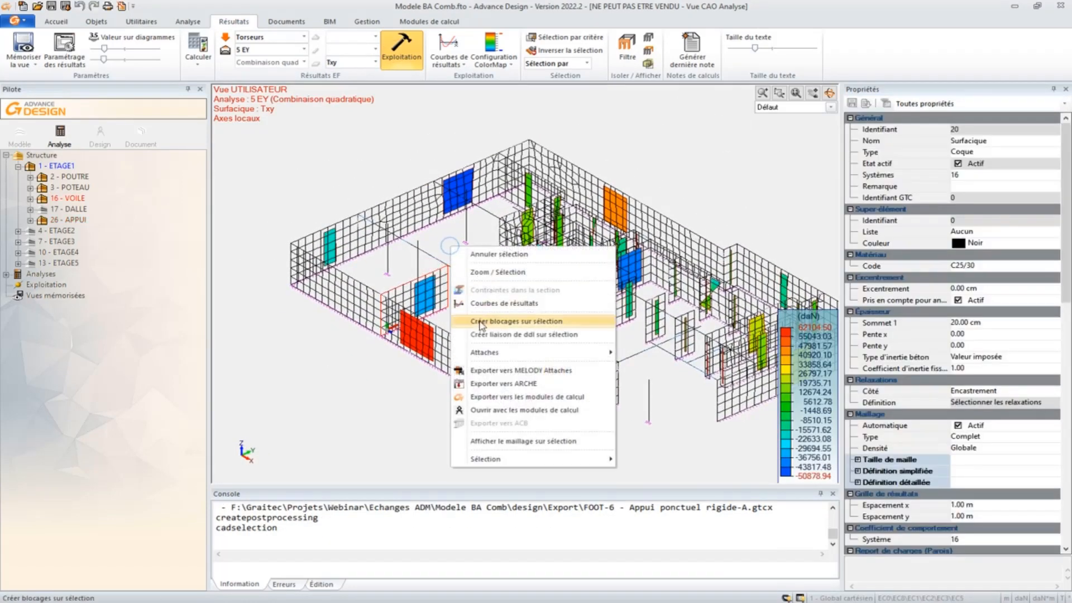
click(487, 397)
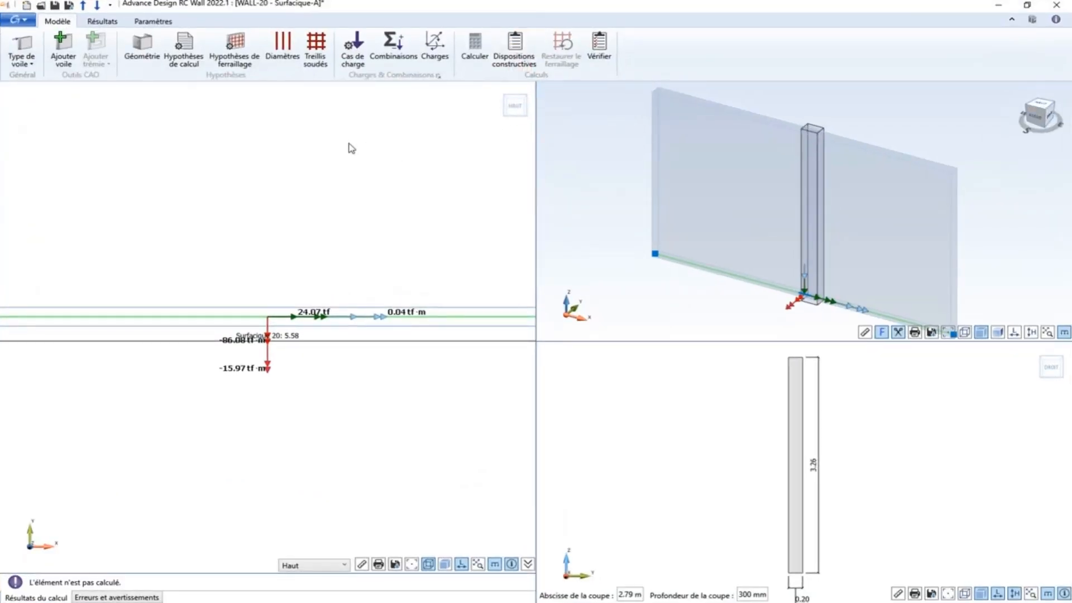
click(433, 48)
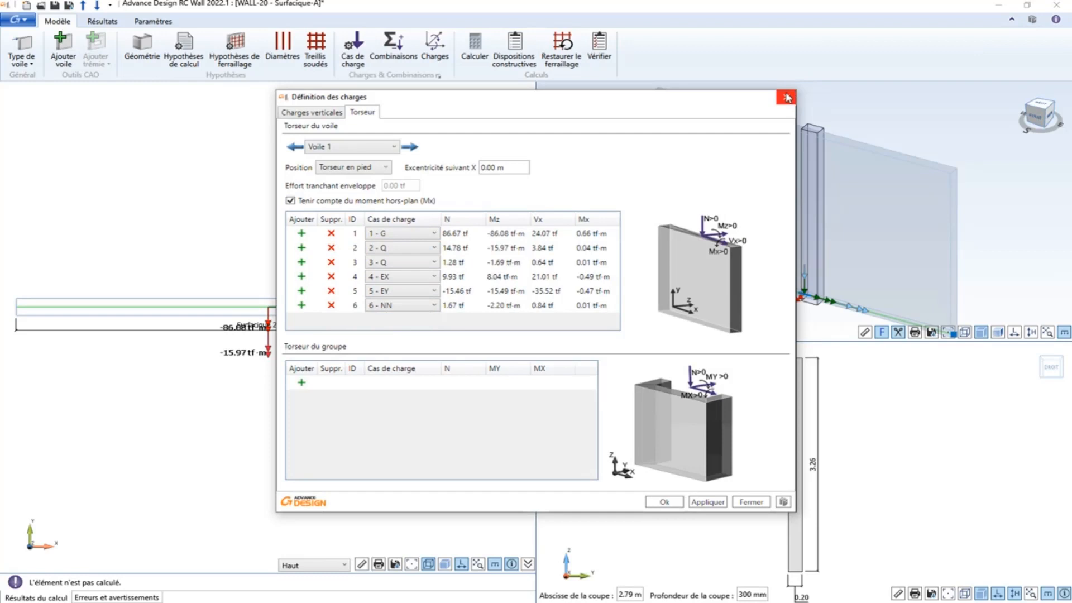
click(664, 502)
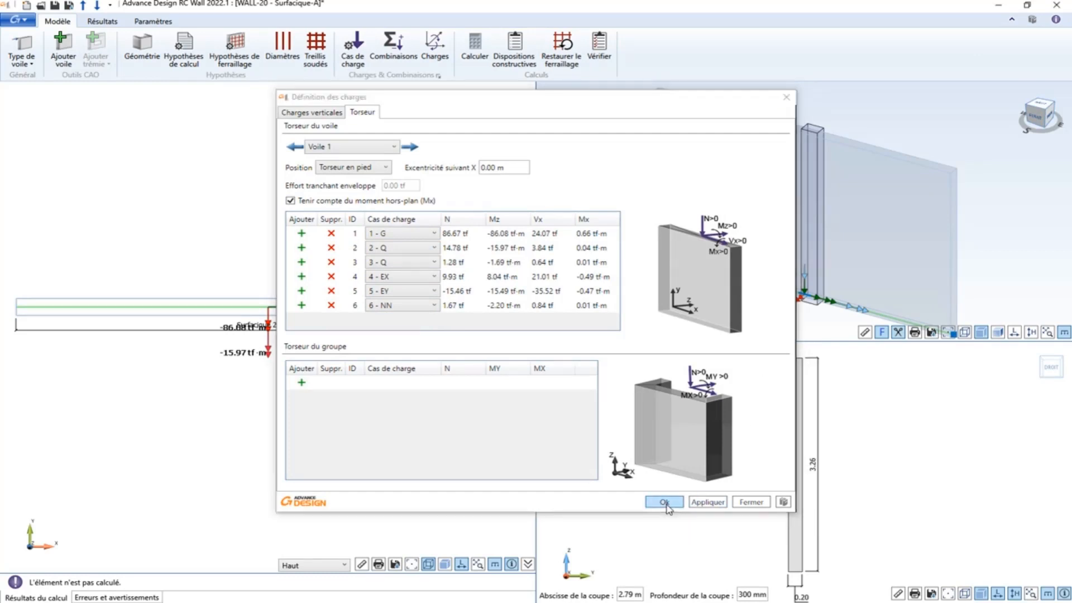
Check the wall's combination settings without changing them and calculate the wall.
click(395, 50)
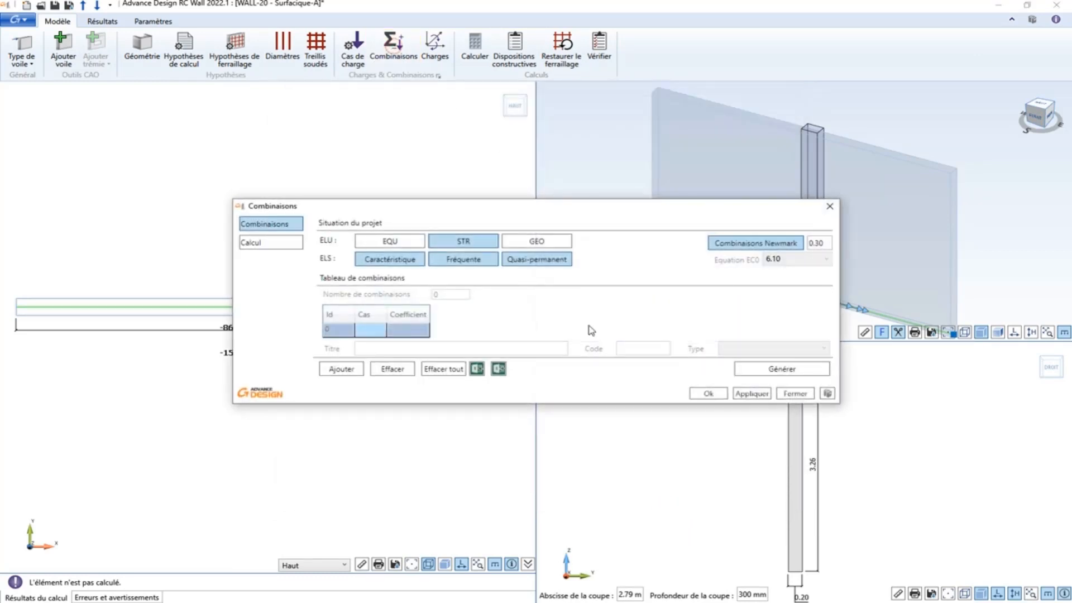
click(795, 394)
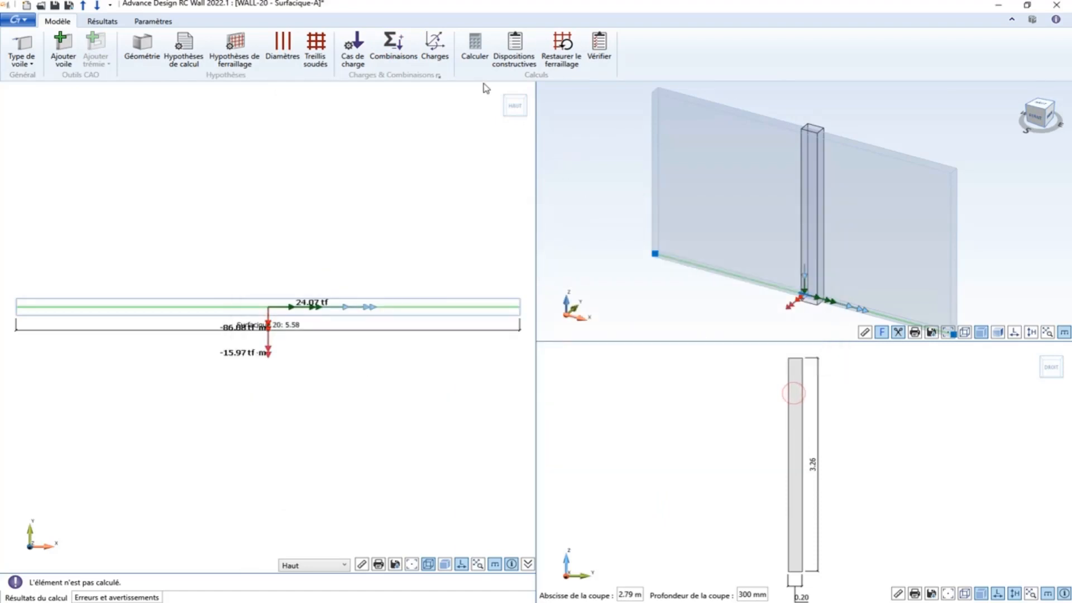
click(476, 48)
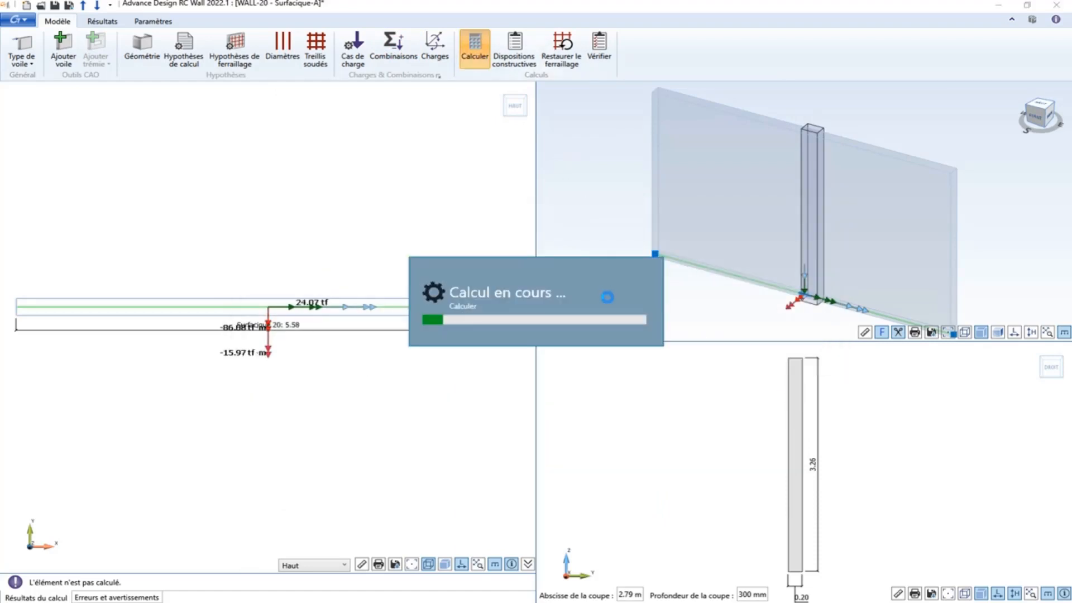
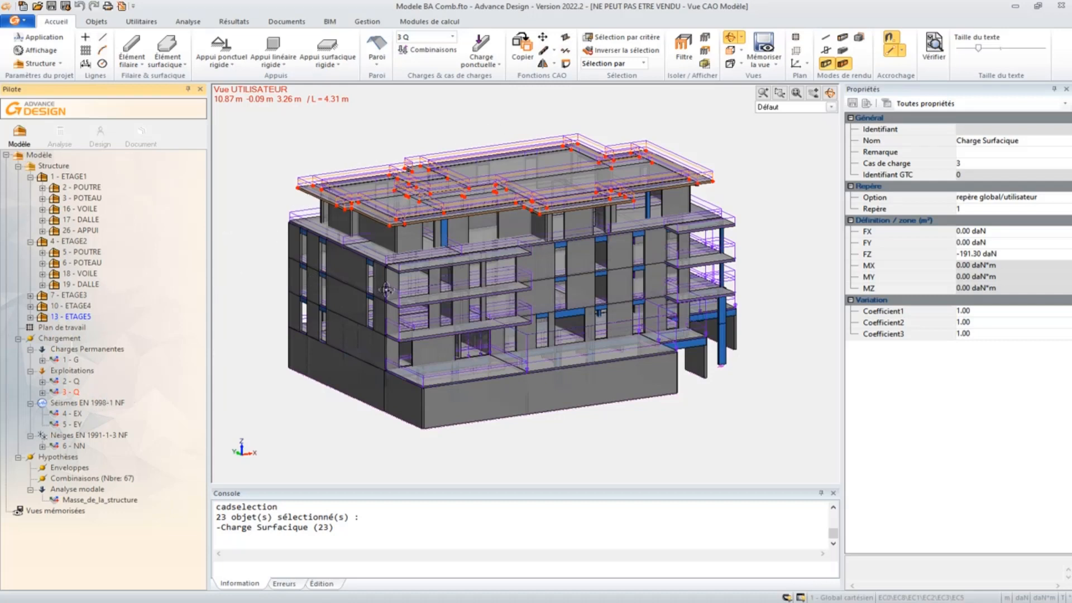
Back in Advance Design, check the snow case 6 - NN and review the detailed combinations' exclusion rule between cases 3 - Q and 6 - N.
click(73, 446)
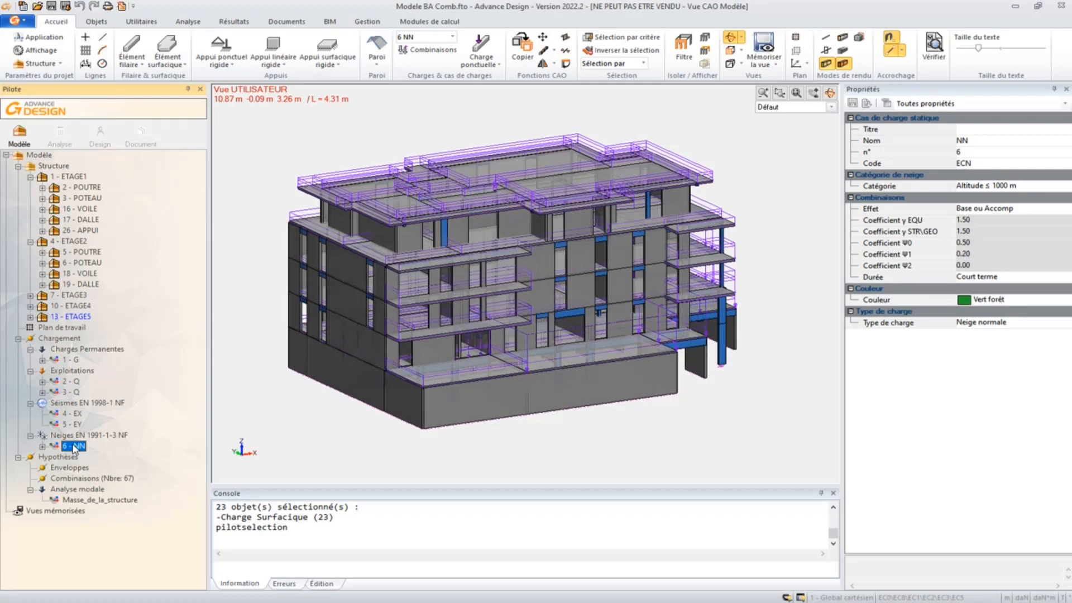
double_click(78, 479)
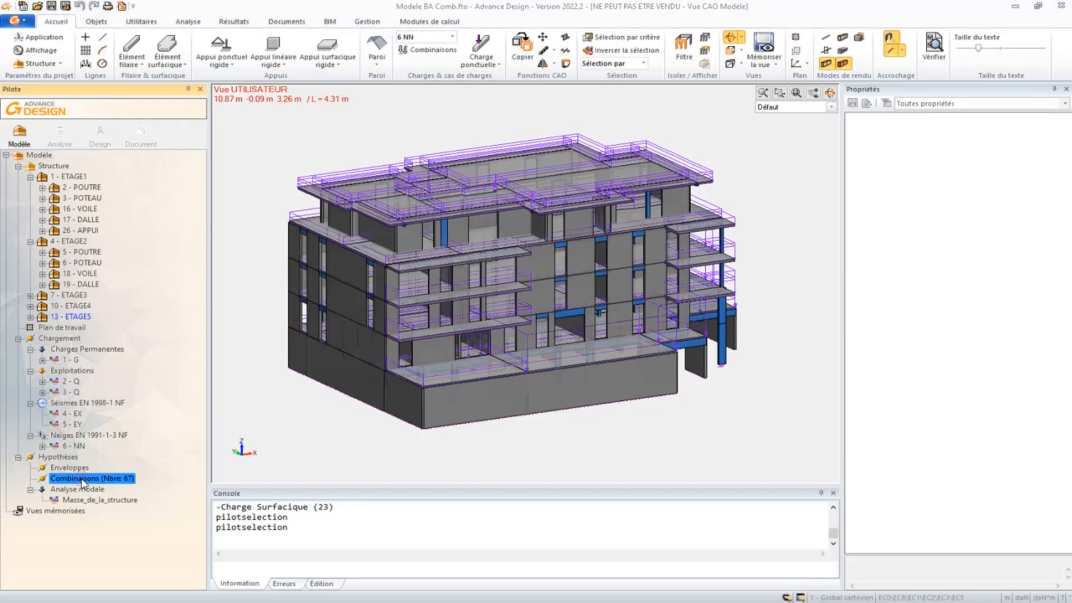
drag(499, 134, 481, 119)
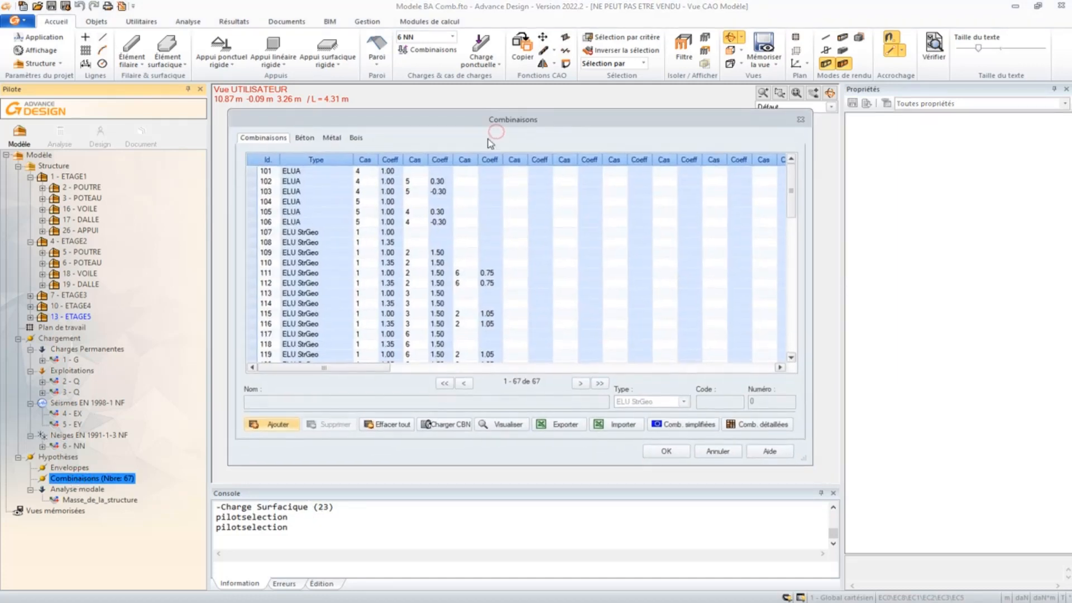
click(737, 424)
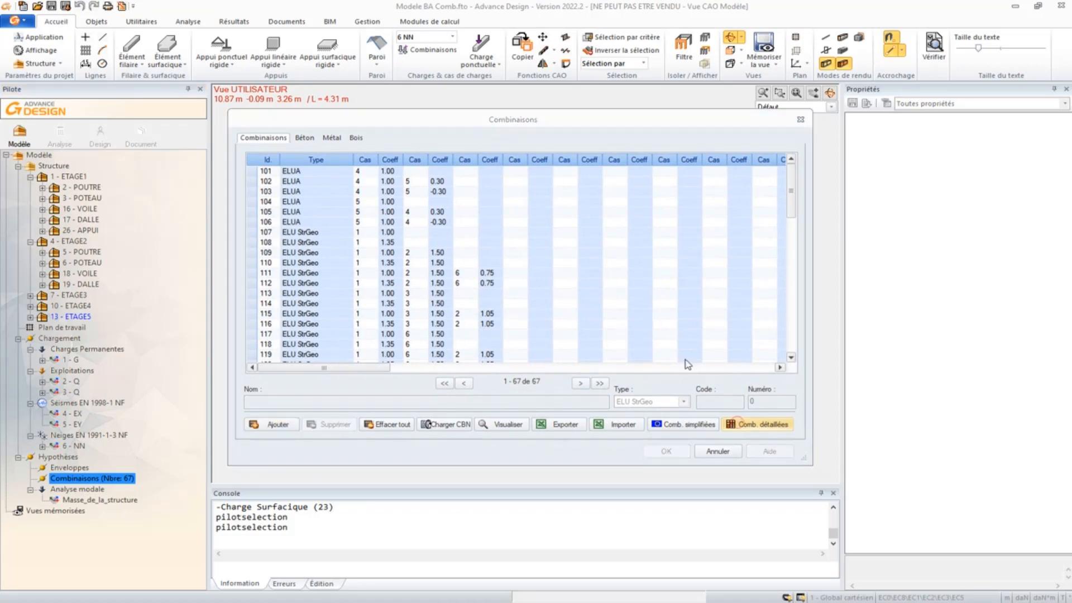
click(554, 342)
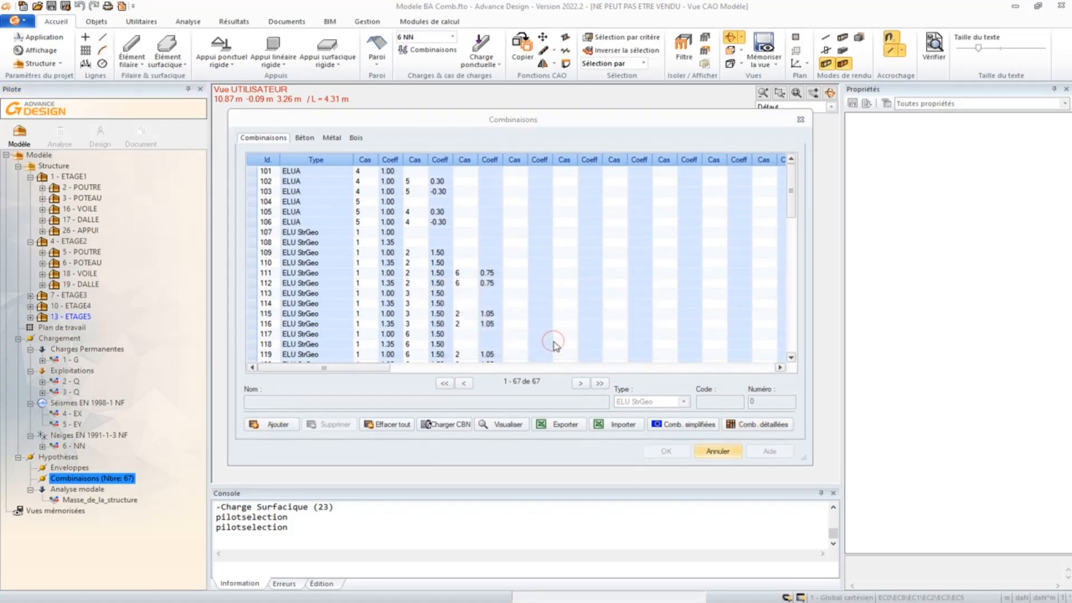
click(581, 351)
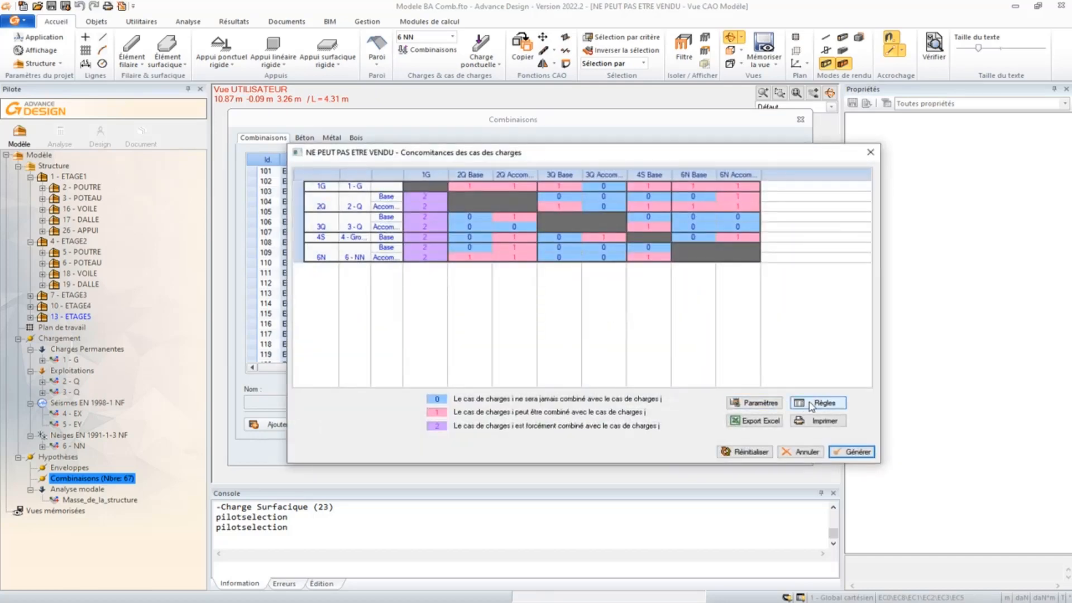
click(819, 403)
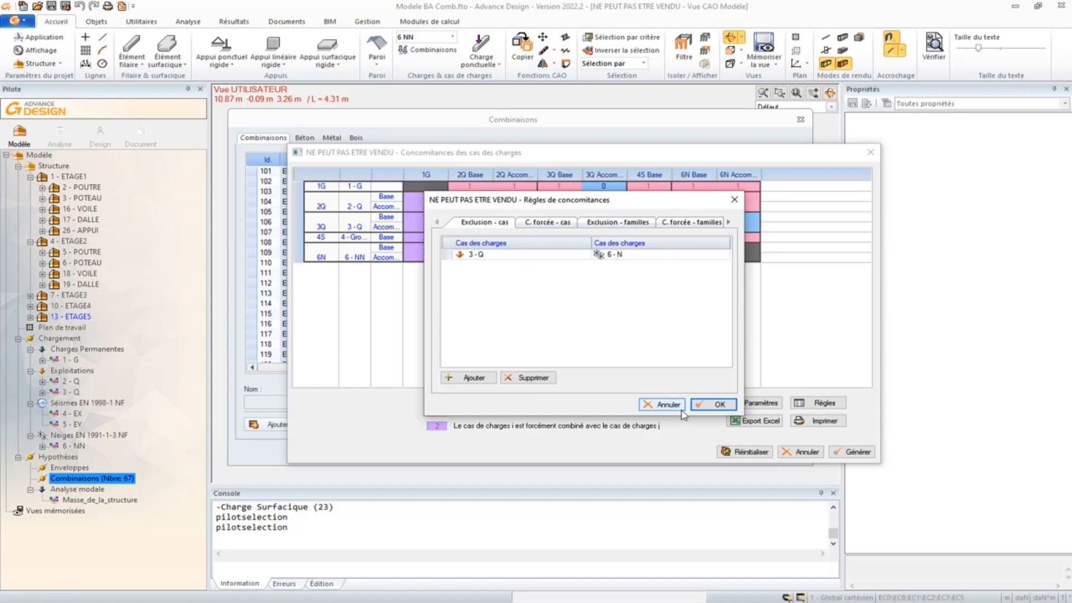
click(661, 403)
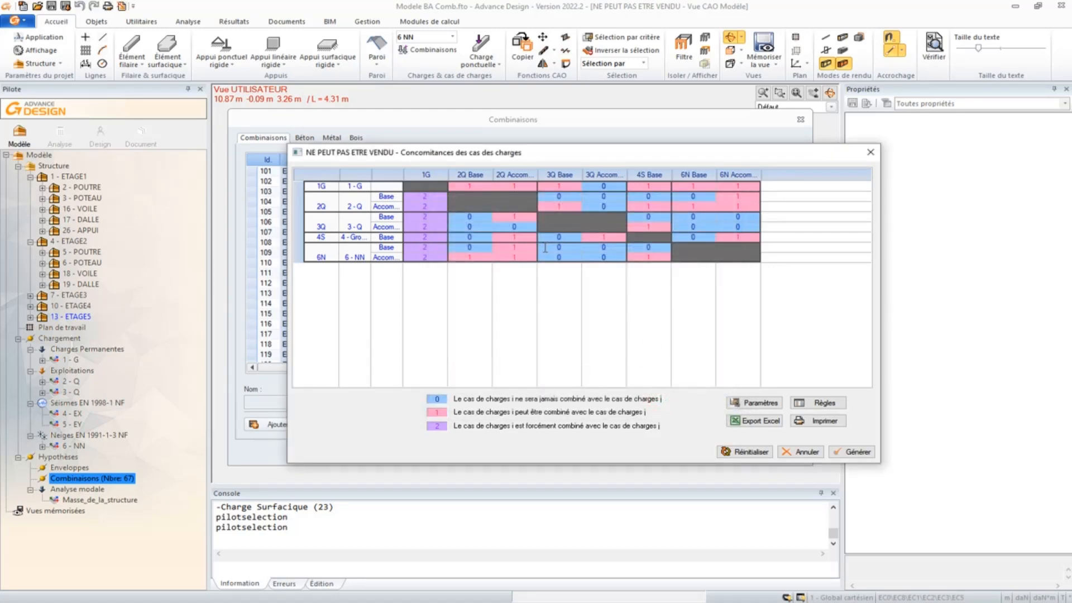
Examine the concomitance values between 6N Base and both 3Q Base and 3Q accompanying, then leave without generating combinations.
click(550, 248)
click(604, 246)
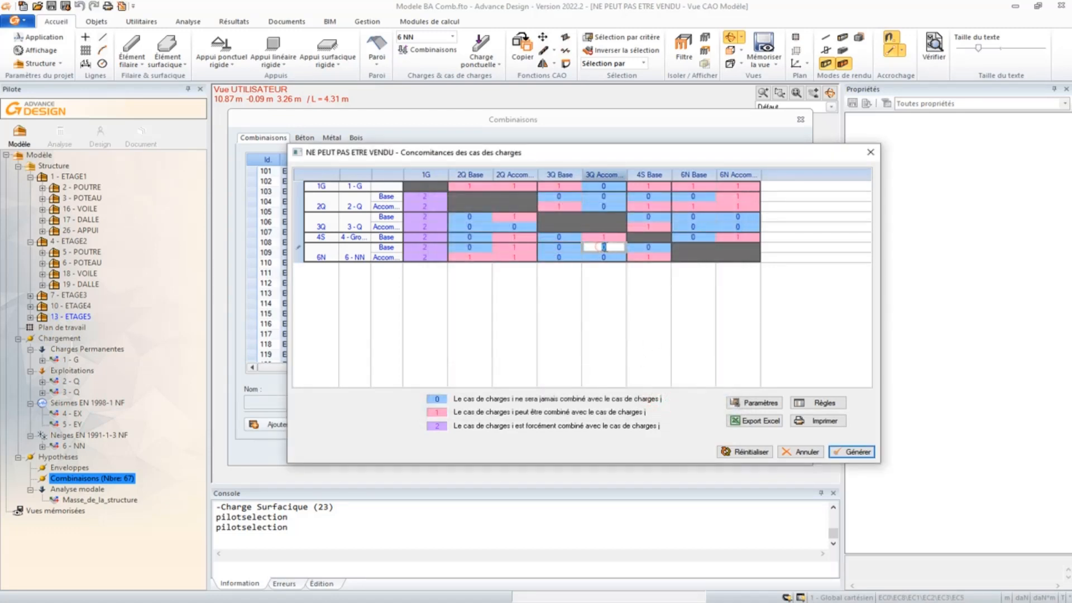
click(550, 247)
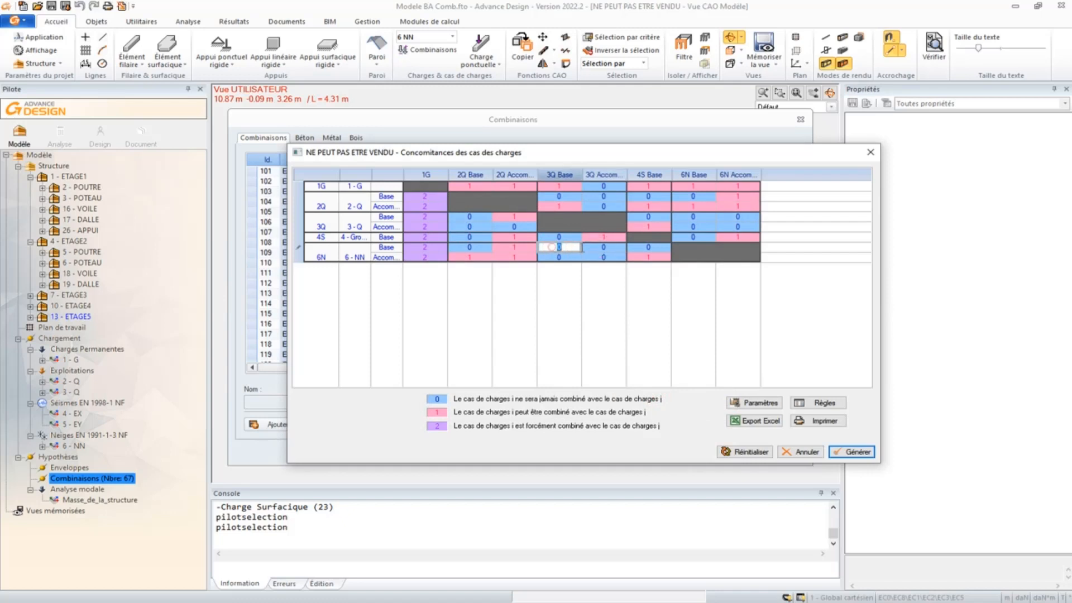
click(609, 247)
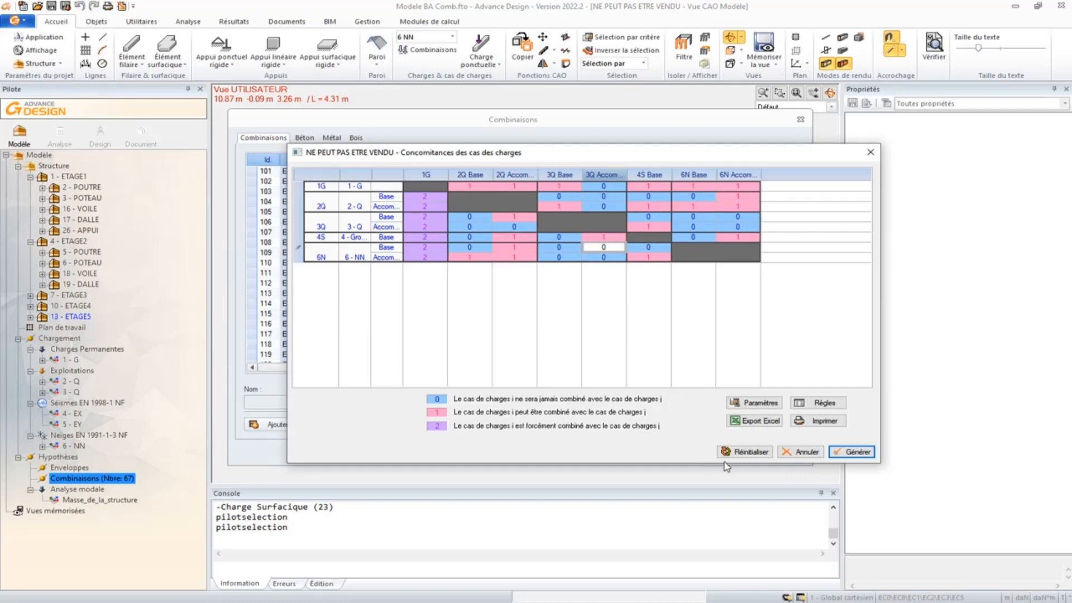
click(796, 453)
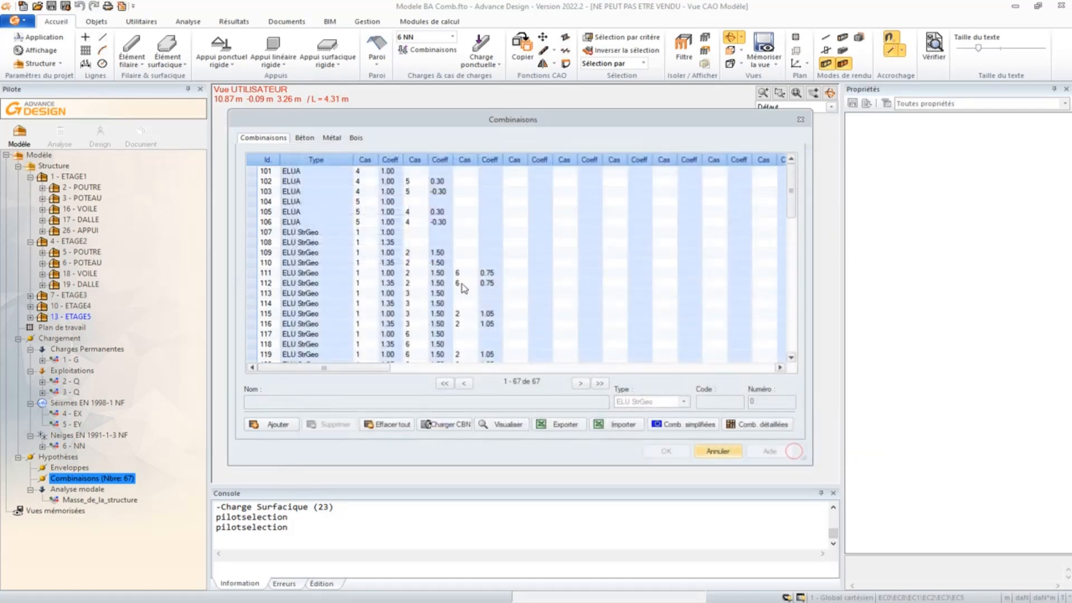
Examine which load cases and coefficients are combined in ELU StrGeo combinations 111 to 119, leaving the table unmodified.
click(439, 271)
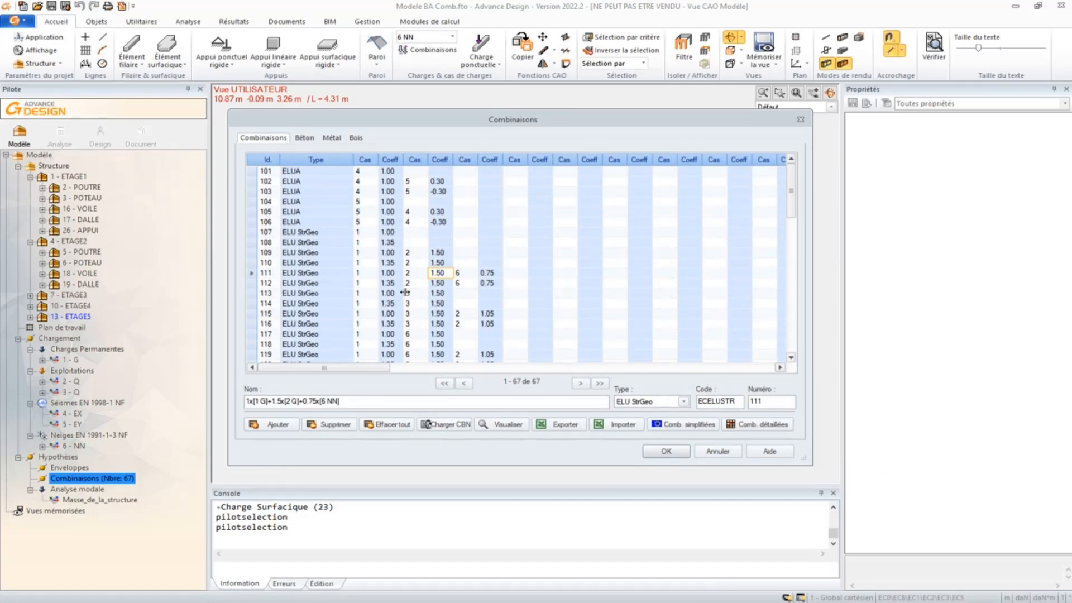
click(408, 333)
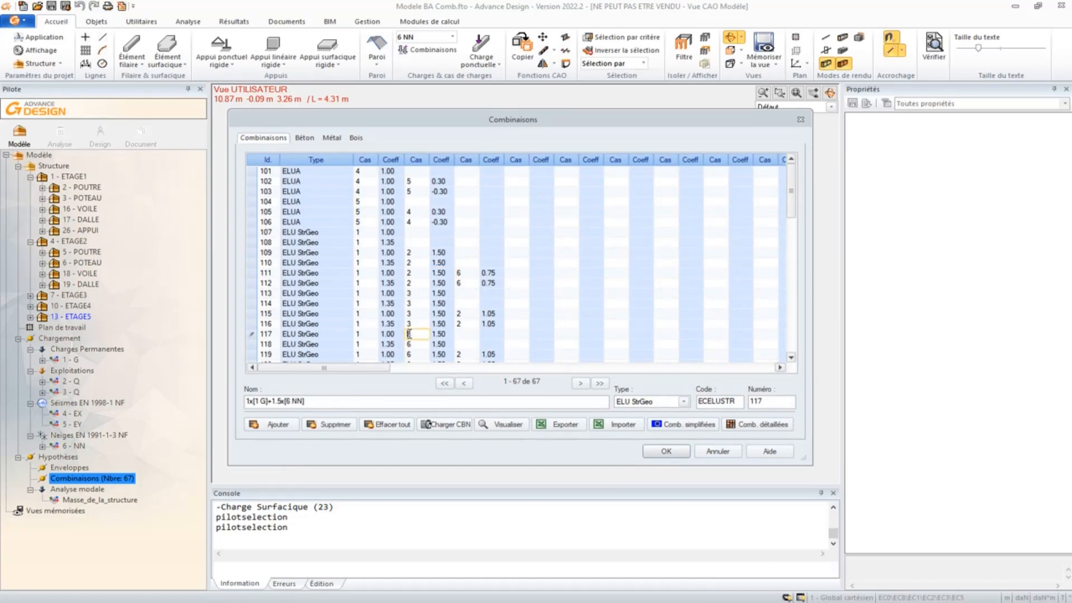
click(408, 293)
drag(408, 313, 489, 313)
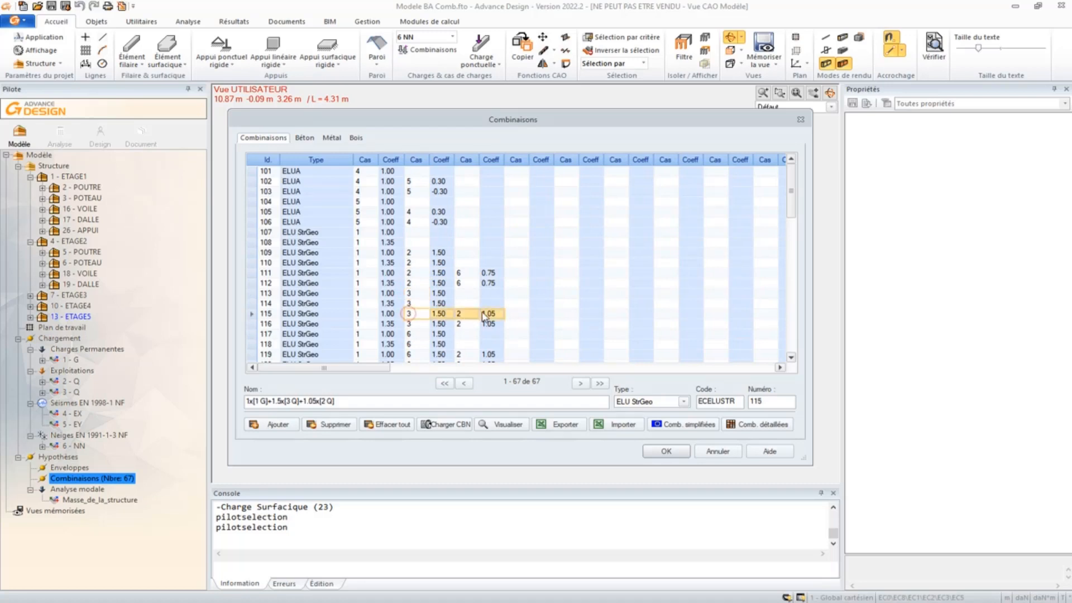
click(408, 334)
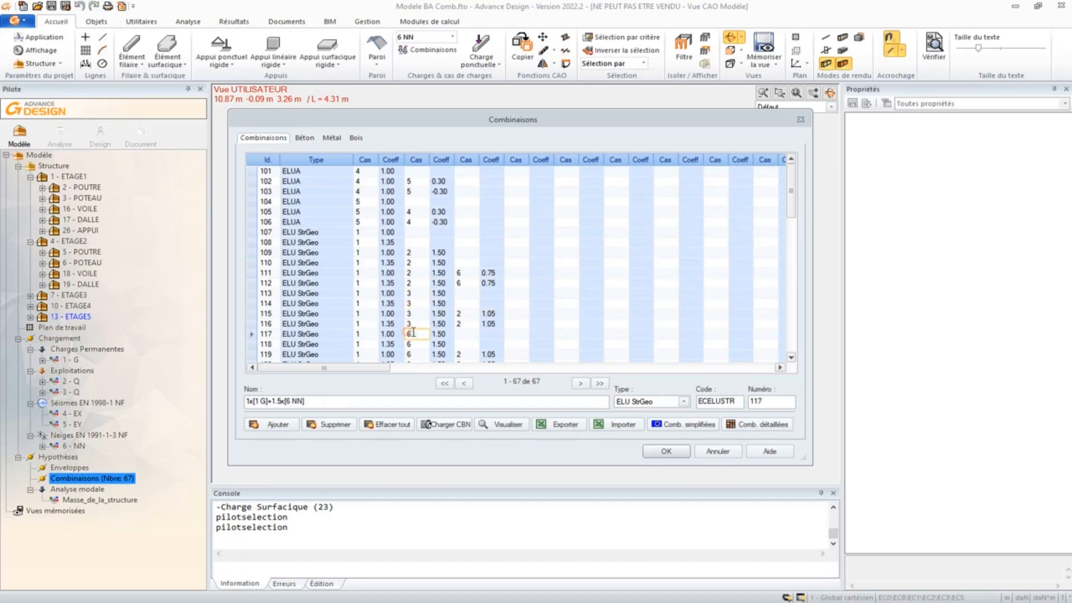
scroll(422, 296, down, 1)
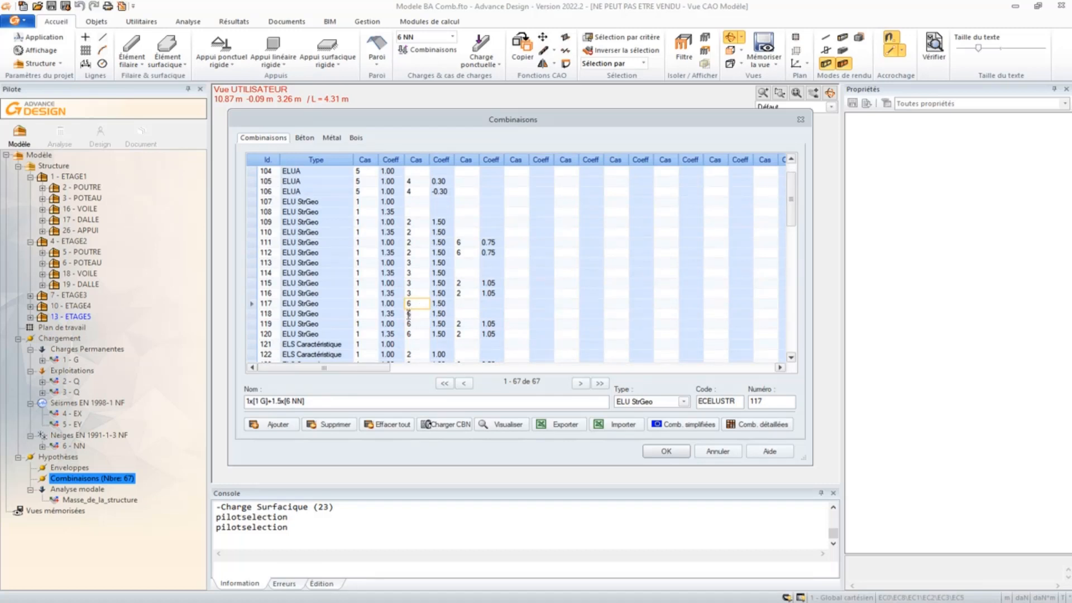
drag(495, 321, 393, 314)
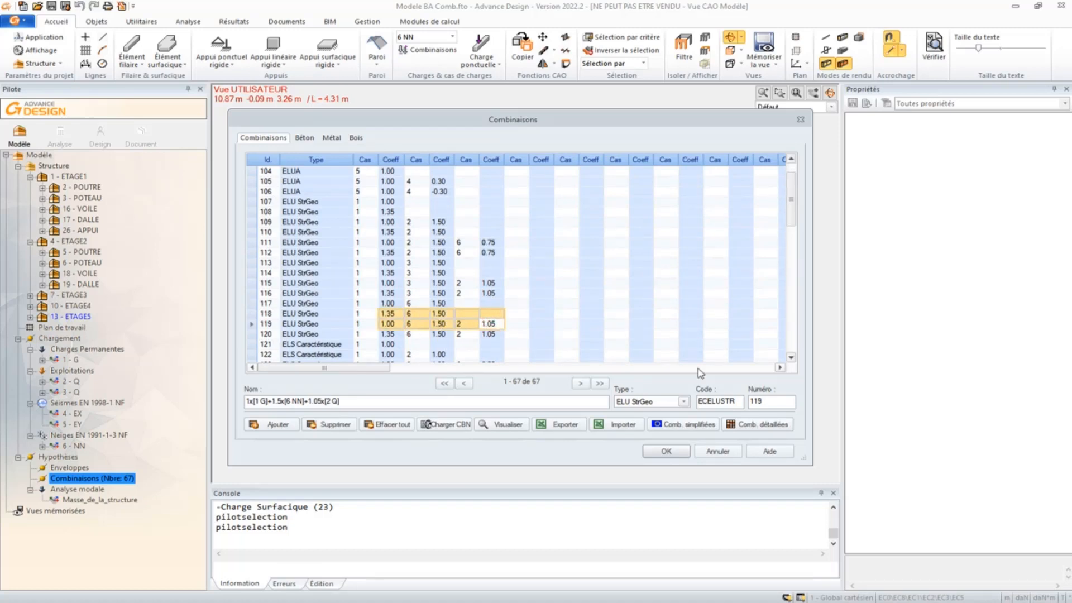
click(720, 449)
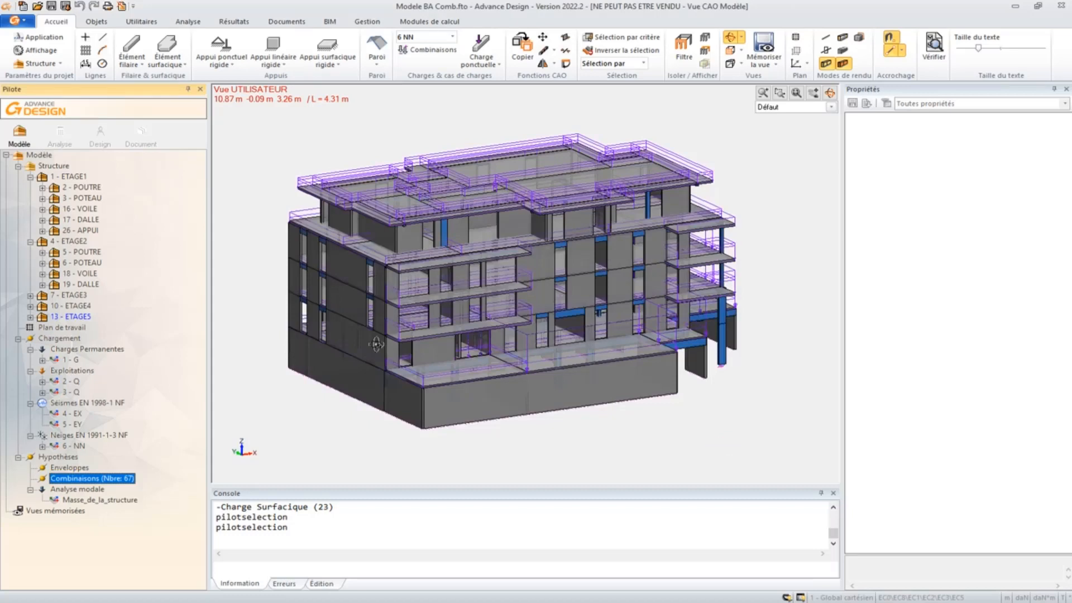
Switch to the analysis model and select the rigid point support nearest the front corner of ETAGE1.
click(61, 144)
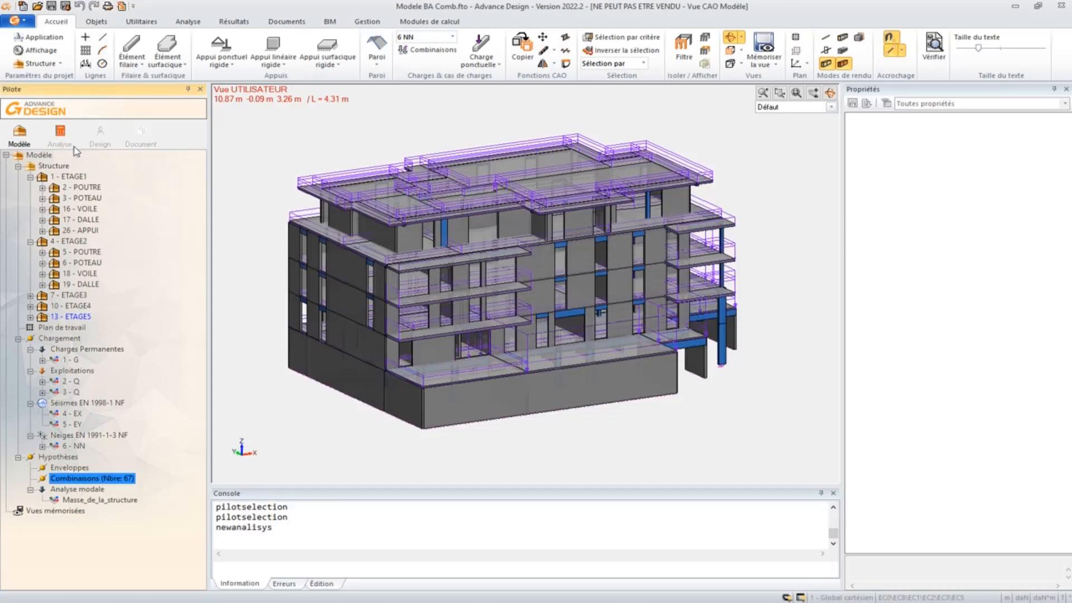
click(597, 378)
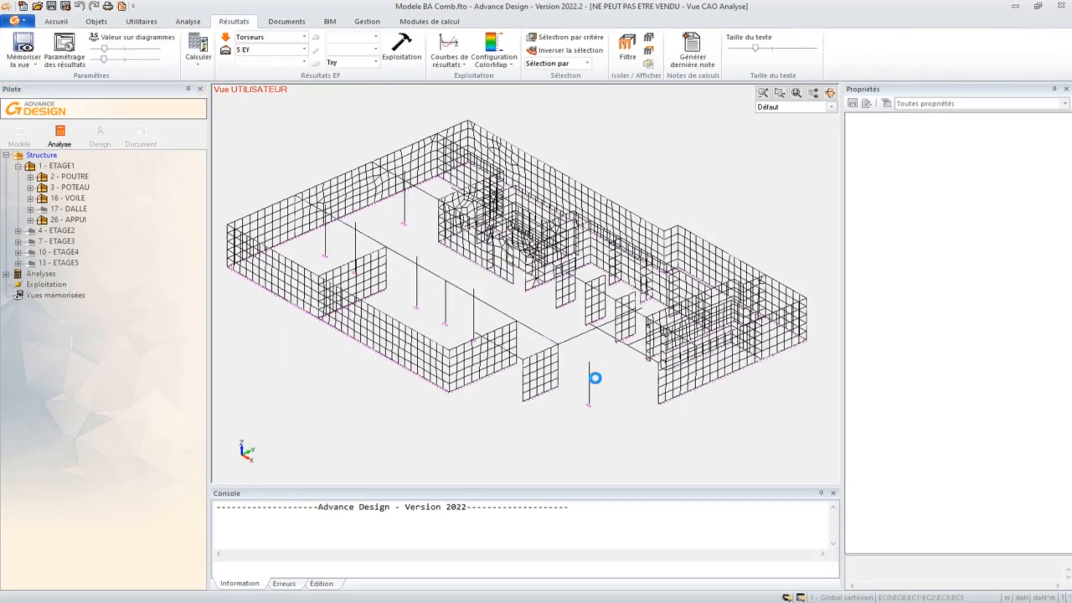
shift+middle_drag(450, 350, 557, 360)
scroll(362, 326, up, 2)
shift+middle_drag(421, 370, 330, 326)
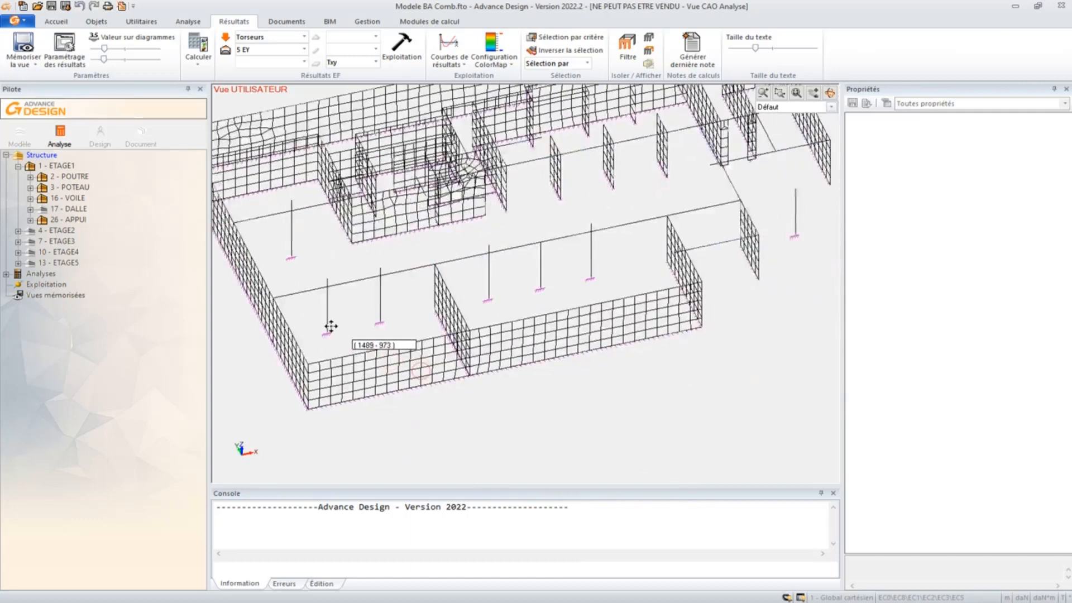
scroll(330, 326, up, 2)
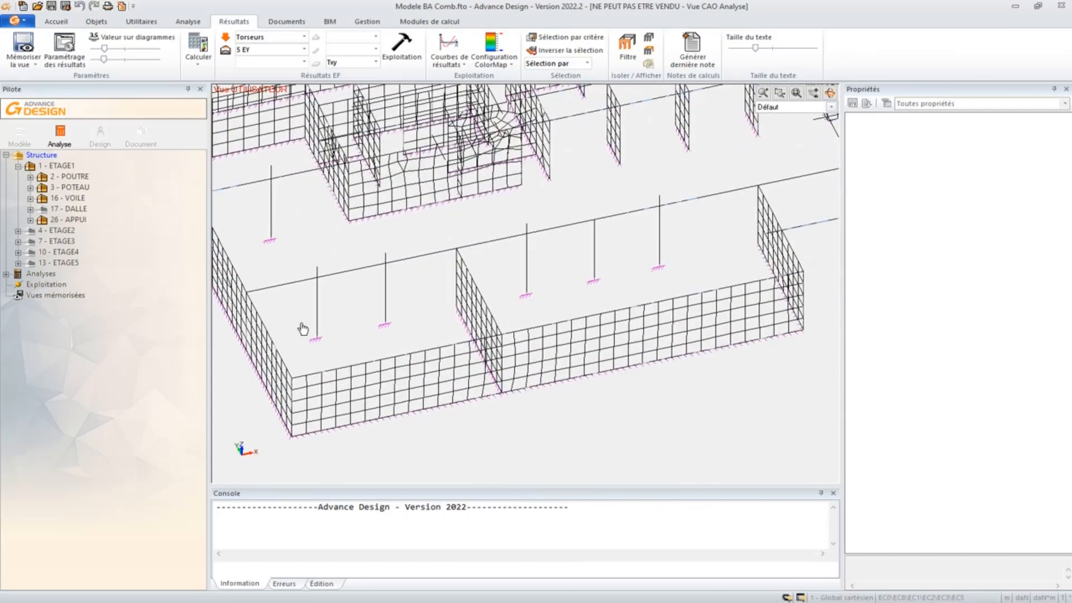
drag(300, 322, 339, 358)
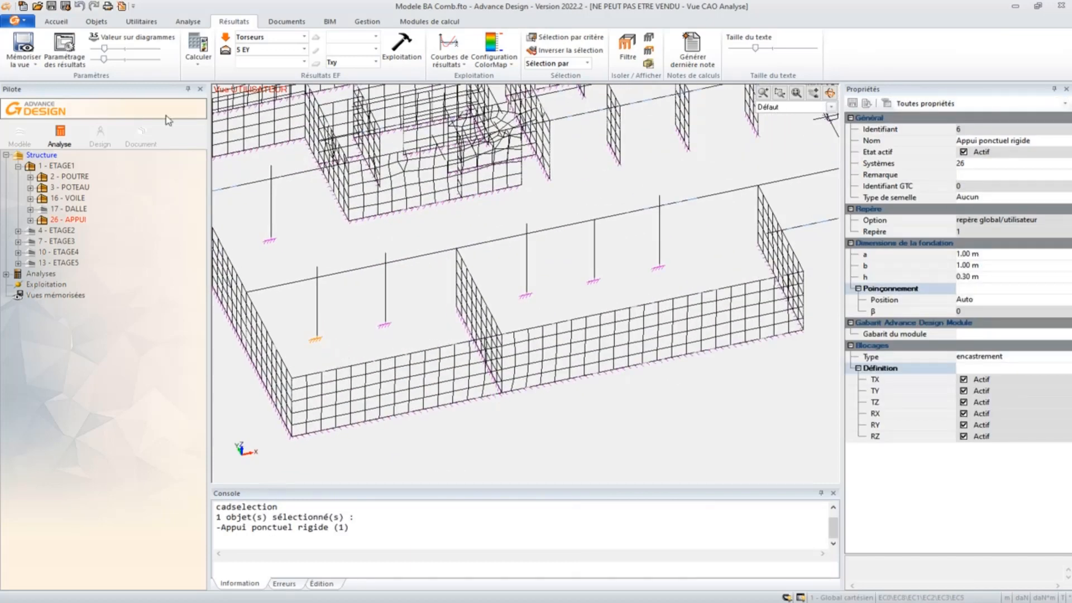
In the application options, set the load export to modules to load cases and corresponding diagrams/torsors with the combinations.
click(367, 21)
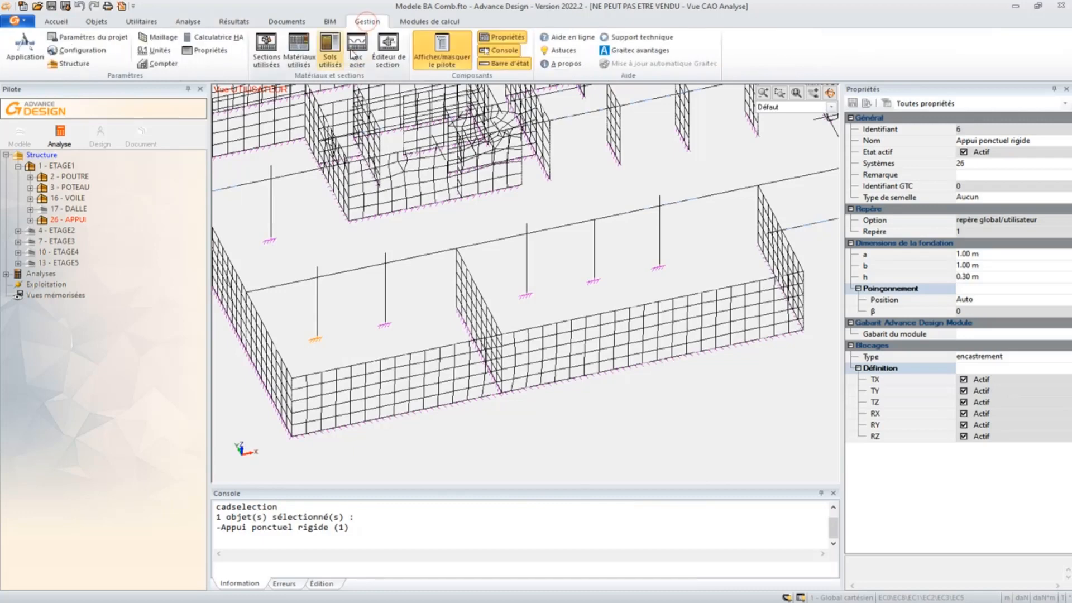
click(25, 48)
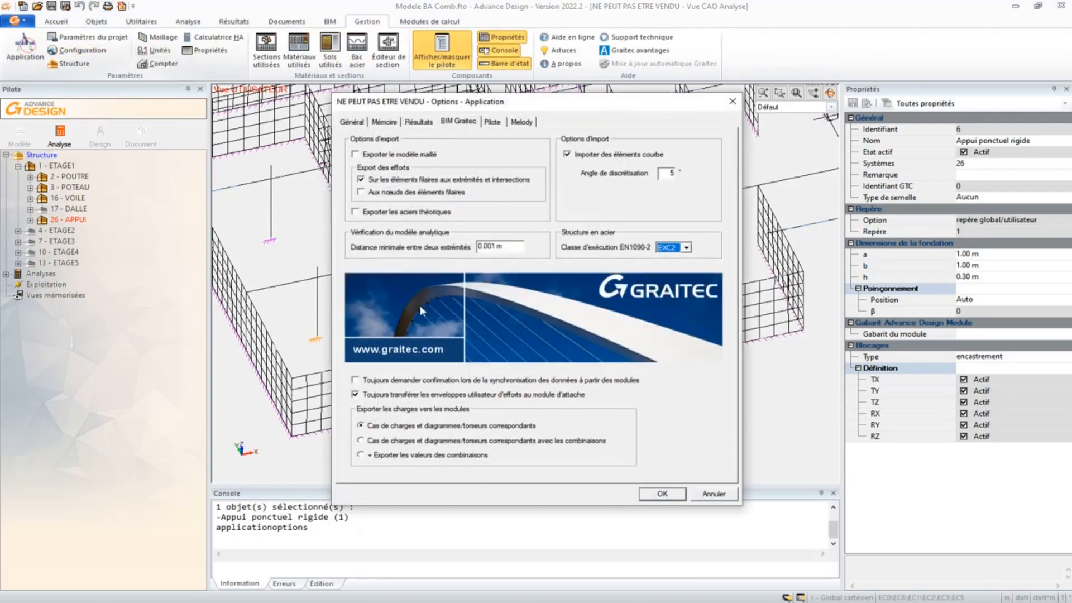
click(381, 441)
click(660, 494)
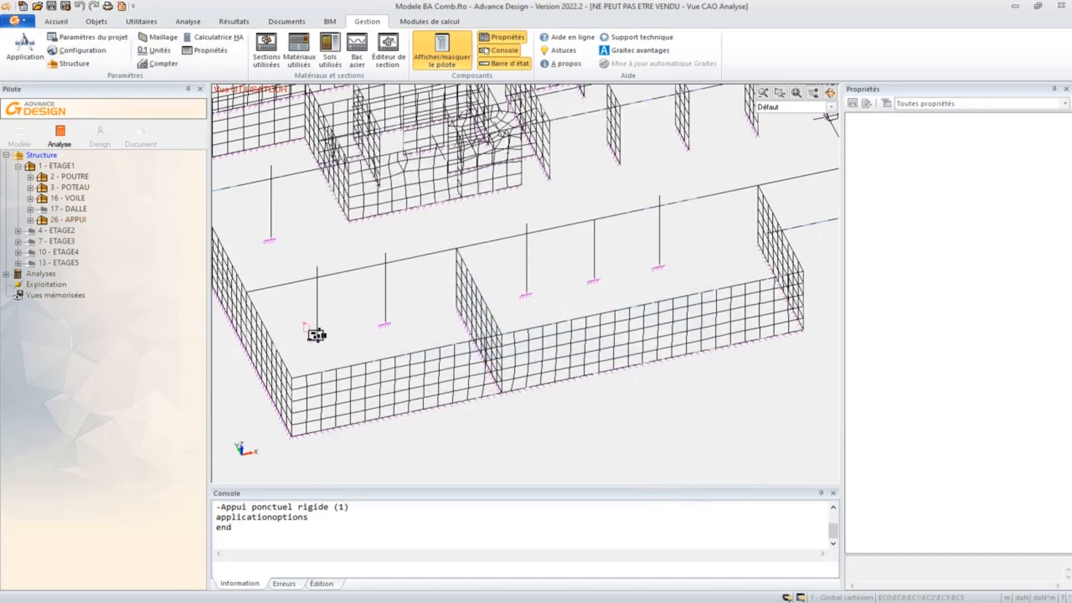
Export the rigid point support nearest the front corner to the Advance Design RC Footing module.
click(317, 335)
right_click(343, 329)
click(423, 475)
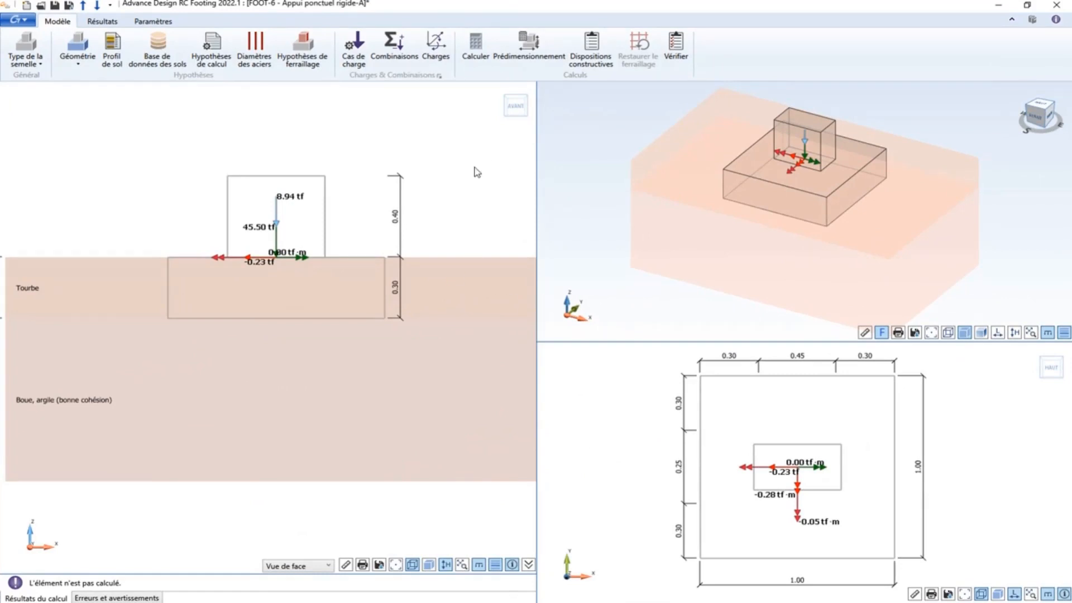
Check the footing's forces per load case, then examine the cases and coefficients of its transferred combinations 101 to 133.
click(436, 48)
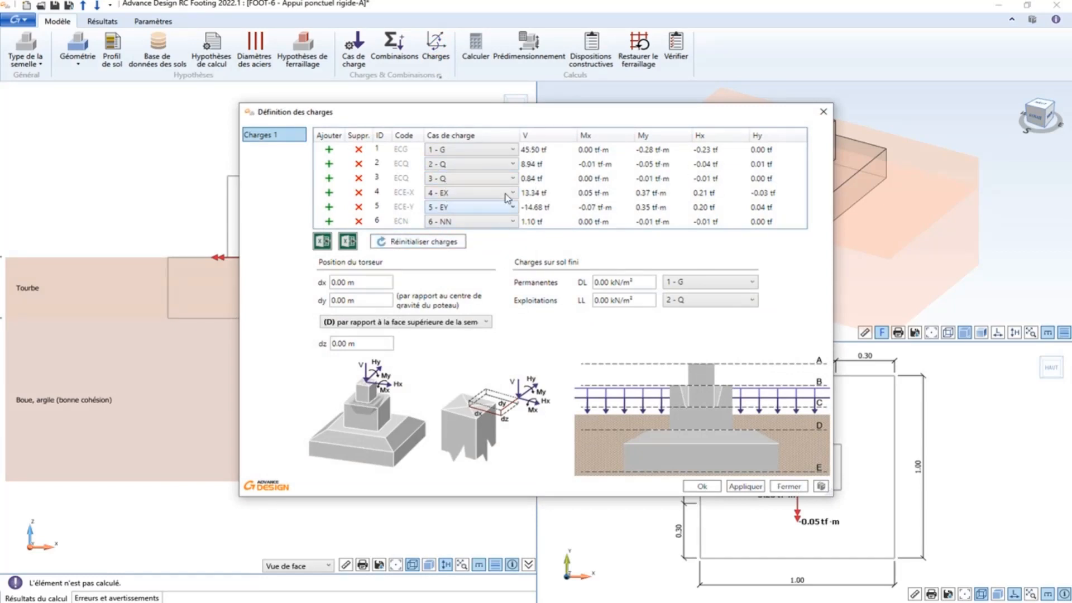
click(702, 486)
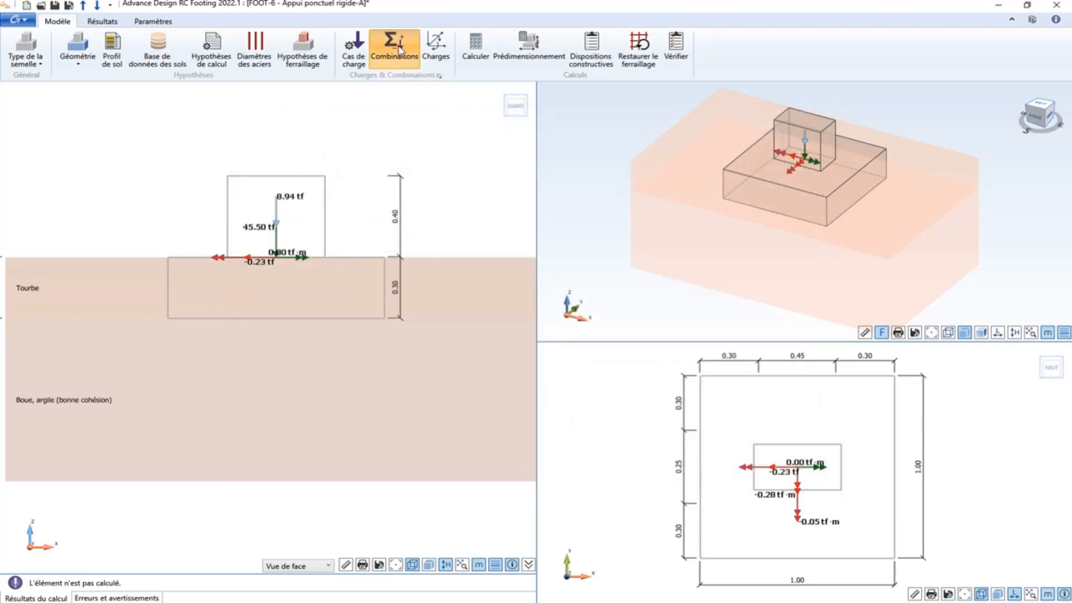
click(398, 49)
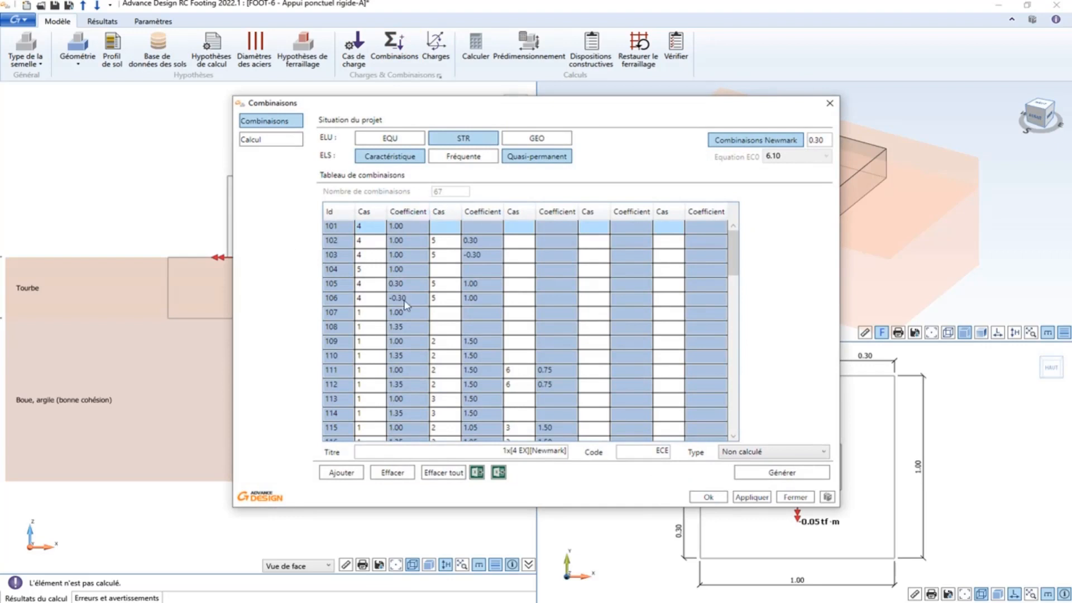
scroll(459, 312, down, 1)
scroll(459, 313, down, 1)
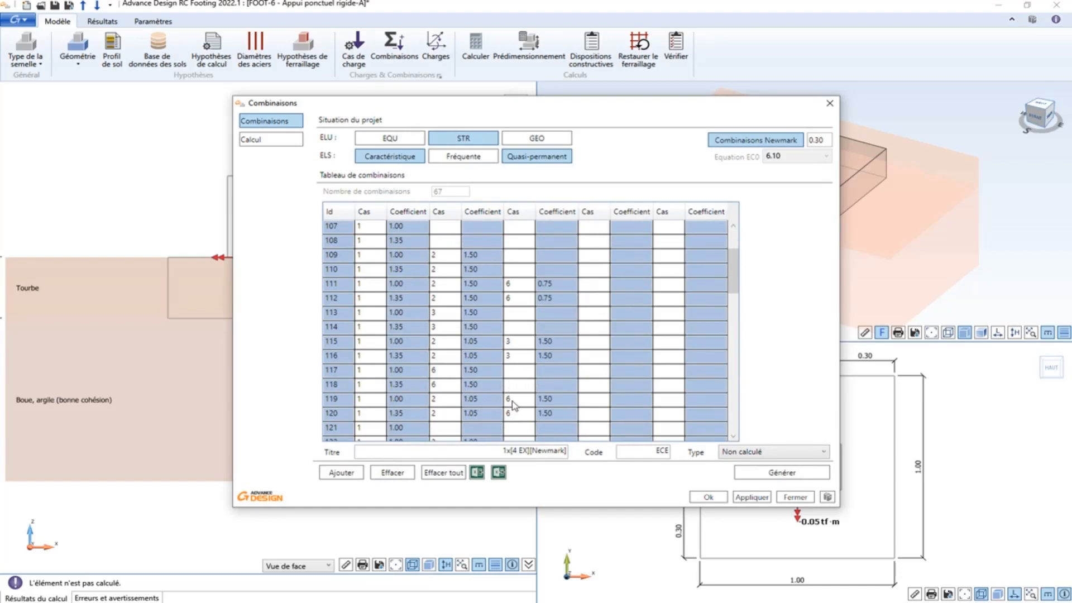
scroll(511, 401, down, 3)
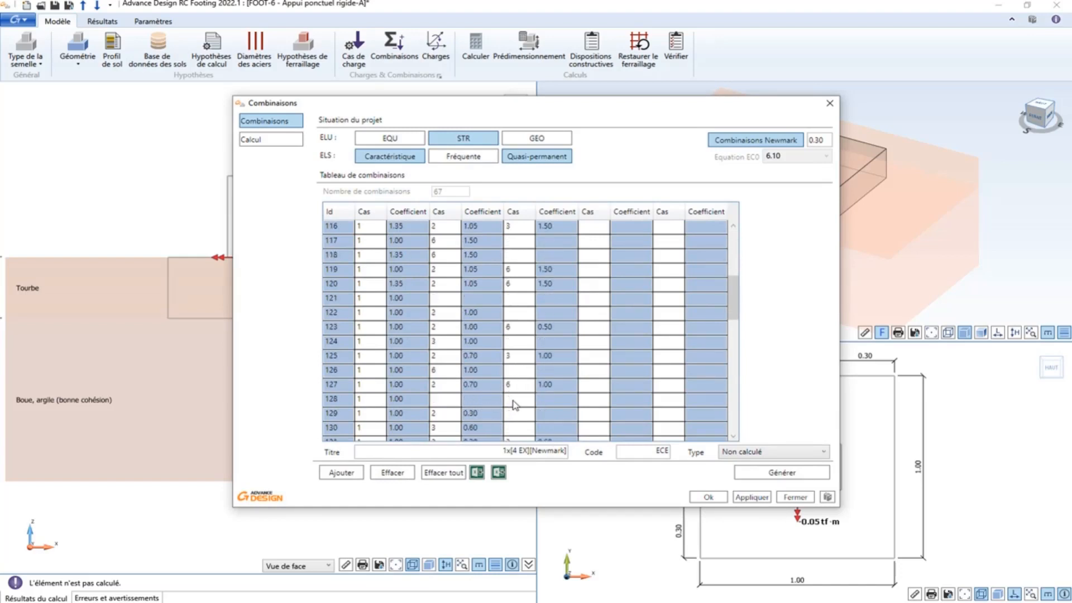
scroll(514, 405, down, 1)
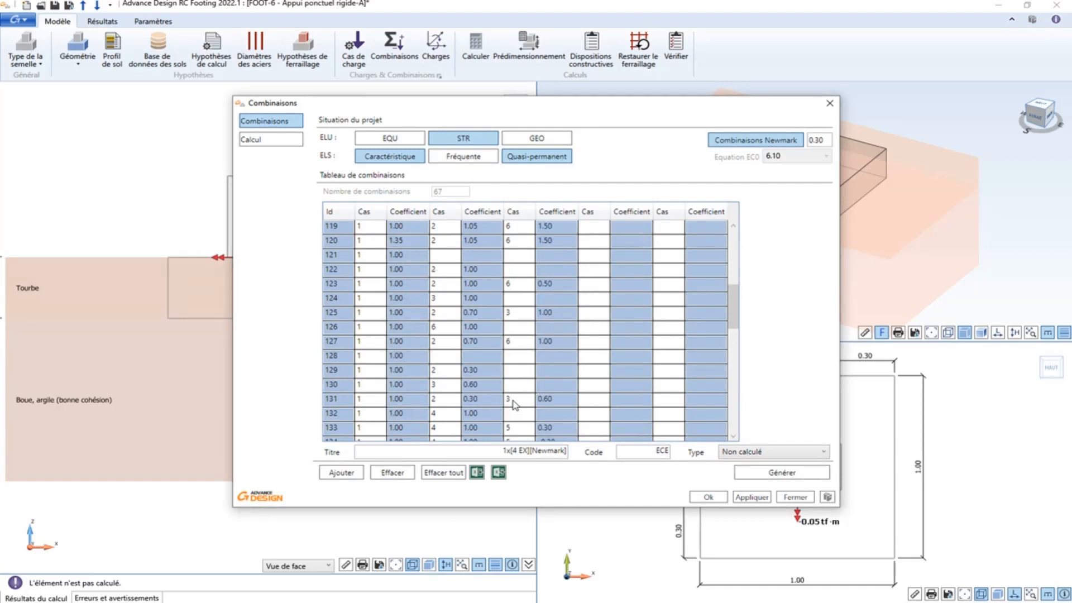
click(708, 497)
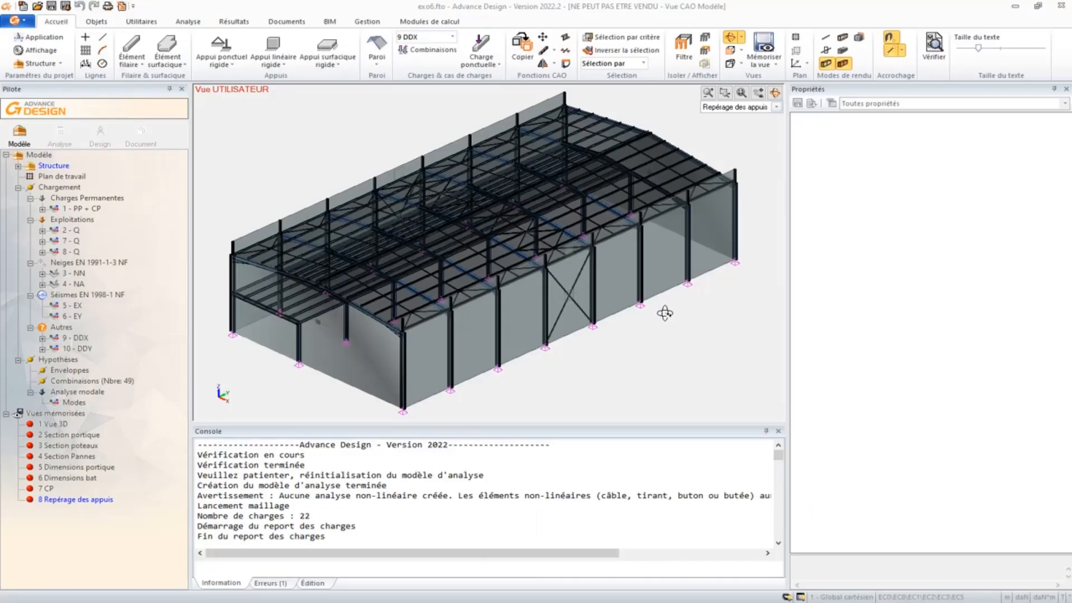
In Advance Design's exo6 hall model, compare the properties of seismic case 5 - EX with static cases 9 - DDX and 10 - DDY.
middle_drag(665, 311, 657, 309)
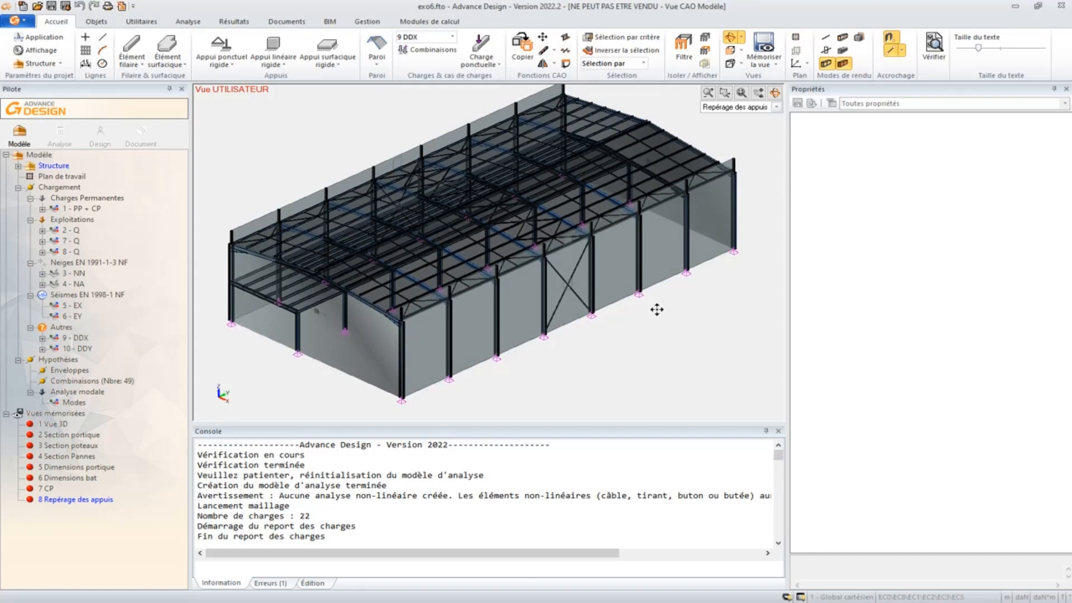
mouse_move(656, 309)
mouse_down()
mouse_move(636, 333)
mouse_move(610, 313)
mouse_move(648, 318)
mouse_up()
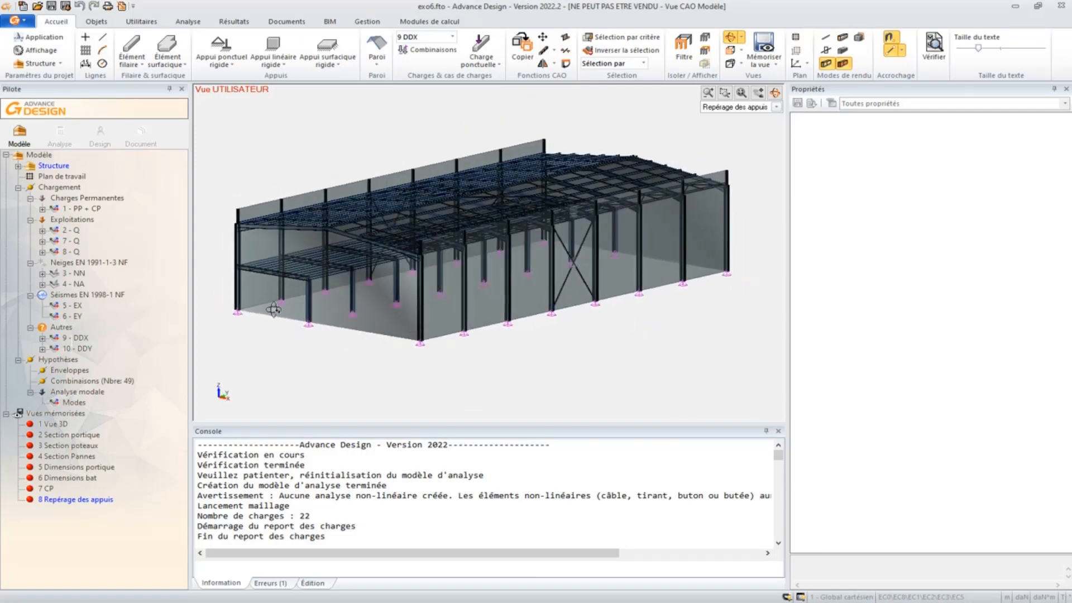
click(73, 306)
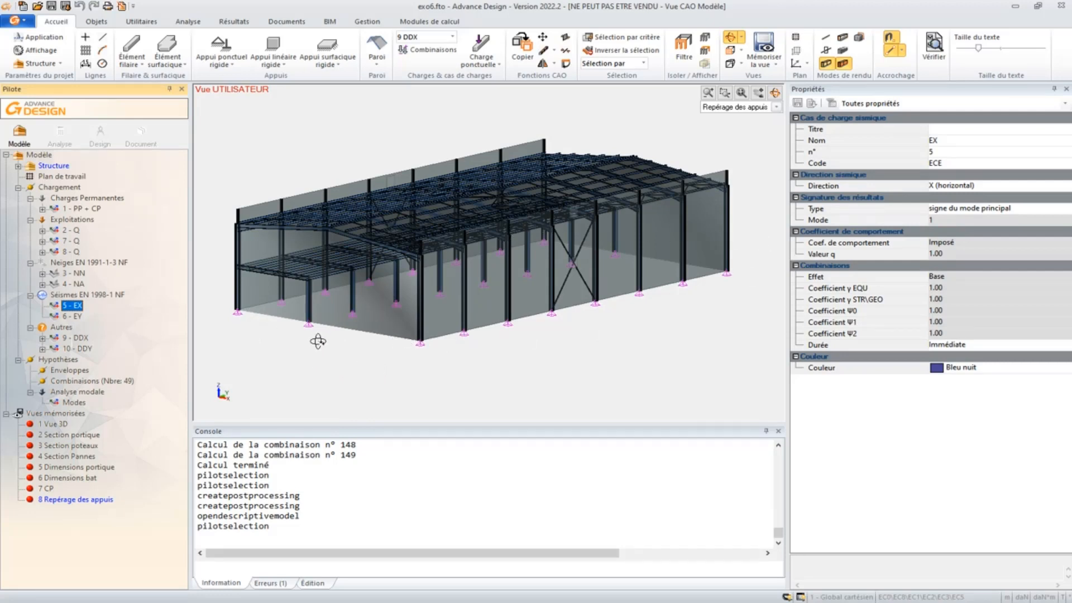
click(82, 338)
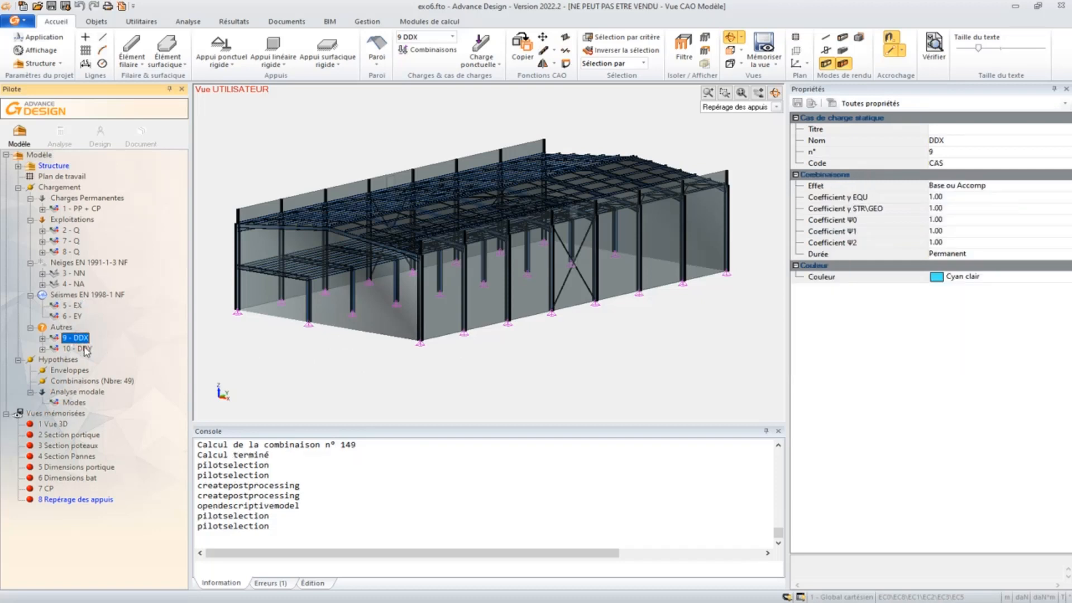
click(84, 349)
click(81, 338)
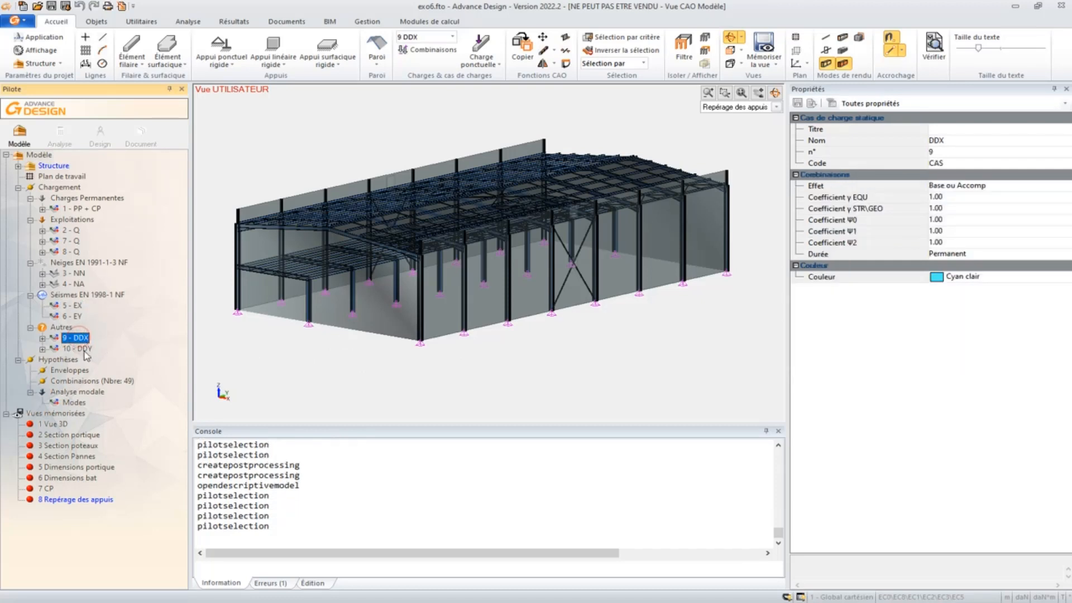
click(77, 307)
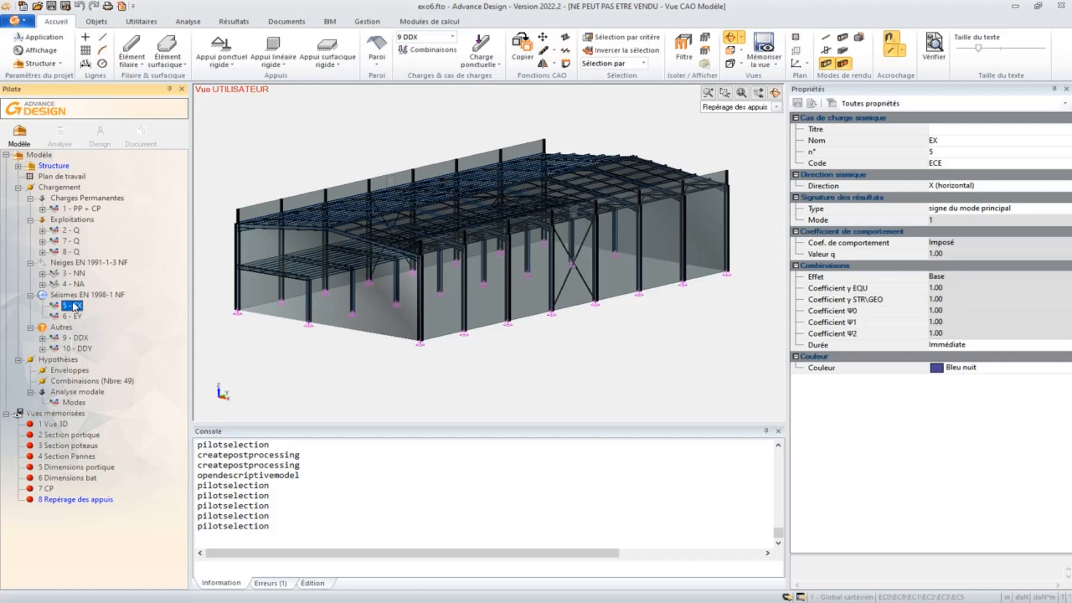
Open the hall's combinations and examine the load cases and coefficients of ELUA Newmark combinations 101 and 102.
double_click(86, 383)
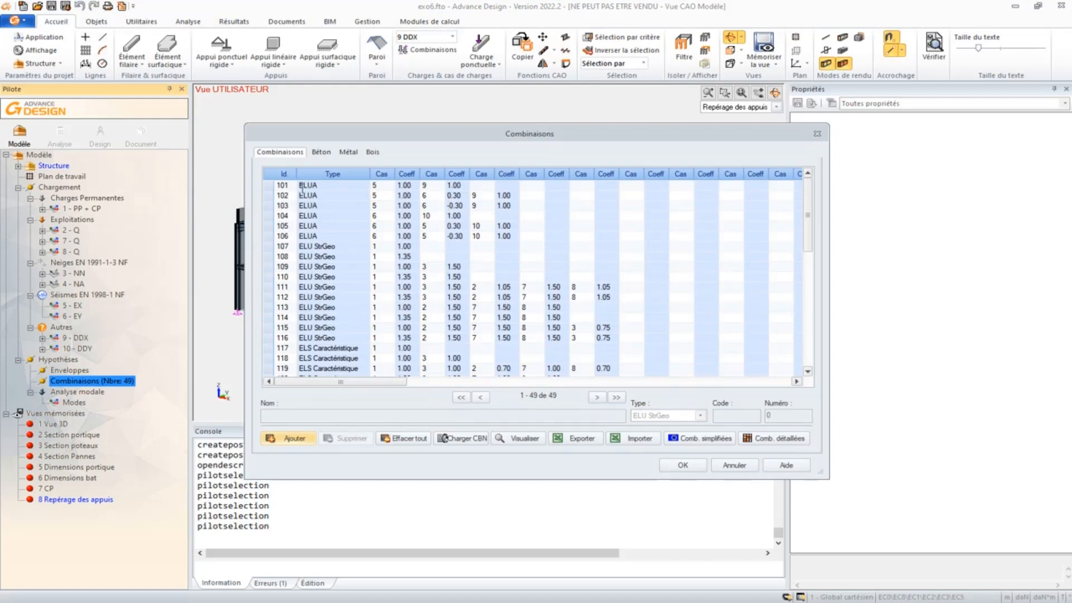
click(268, 186)
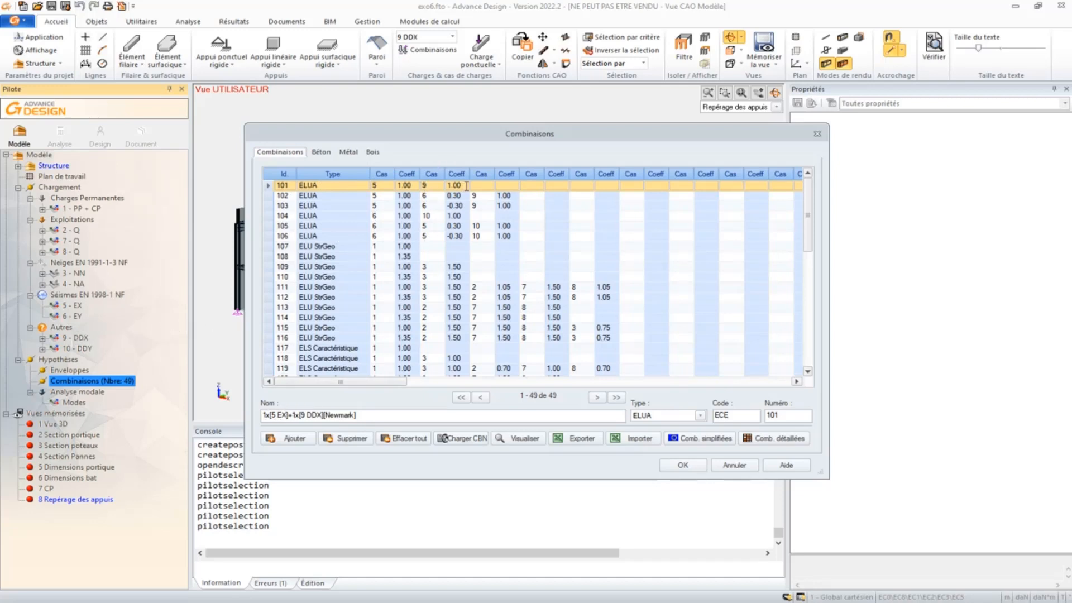
click(267, 196)
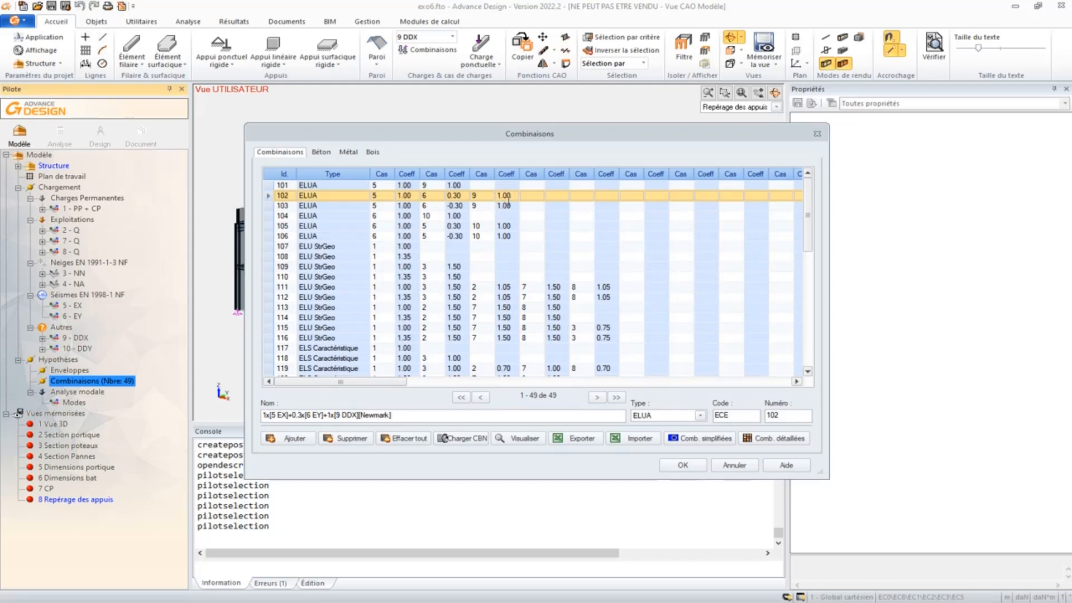
click(267, 195)
Examine how ELUA combinations from 126 onward reuse combinations 101 to 106, compare them with the ELU and ELS rows, and close the table.
scroll(275, 239, down, 2)
scroll(275, 239, down, 6)
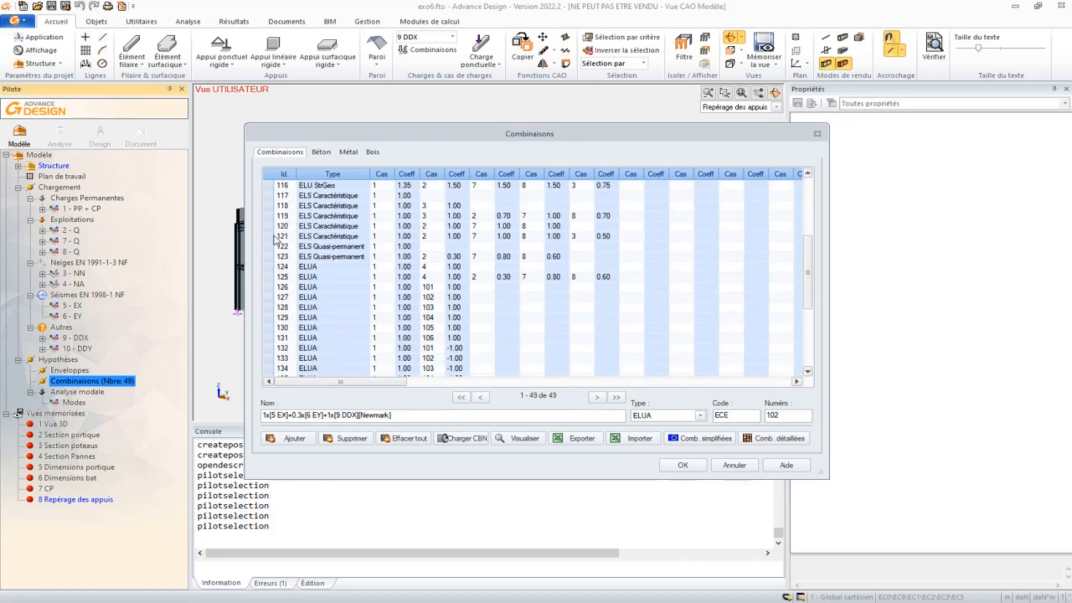
click(269, 195)
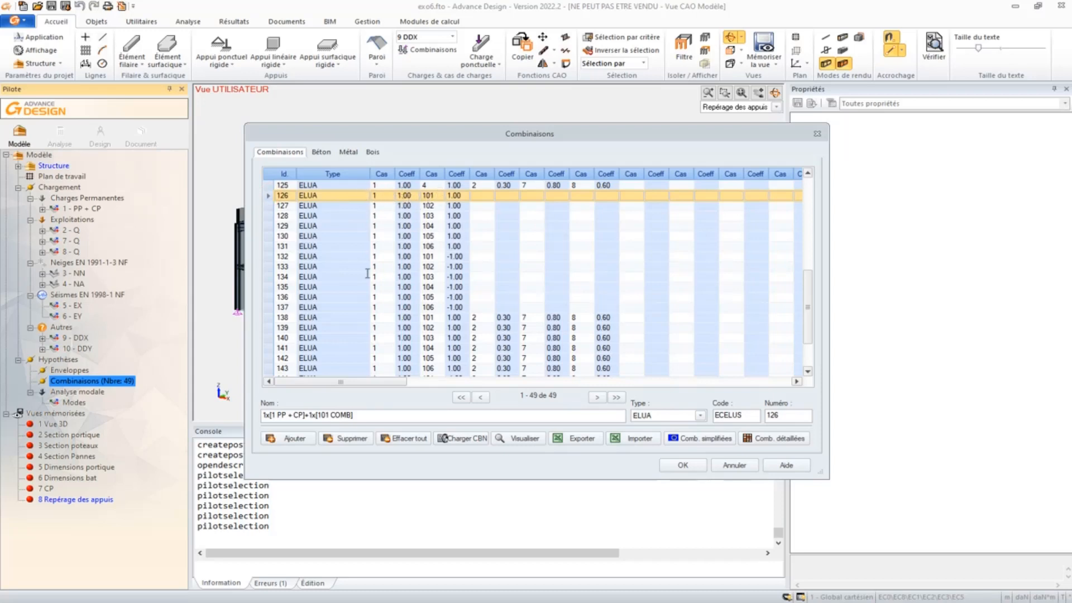
scroll(368, 273, up, 8)
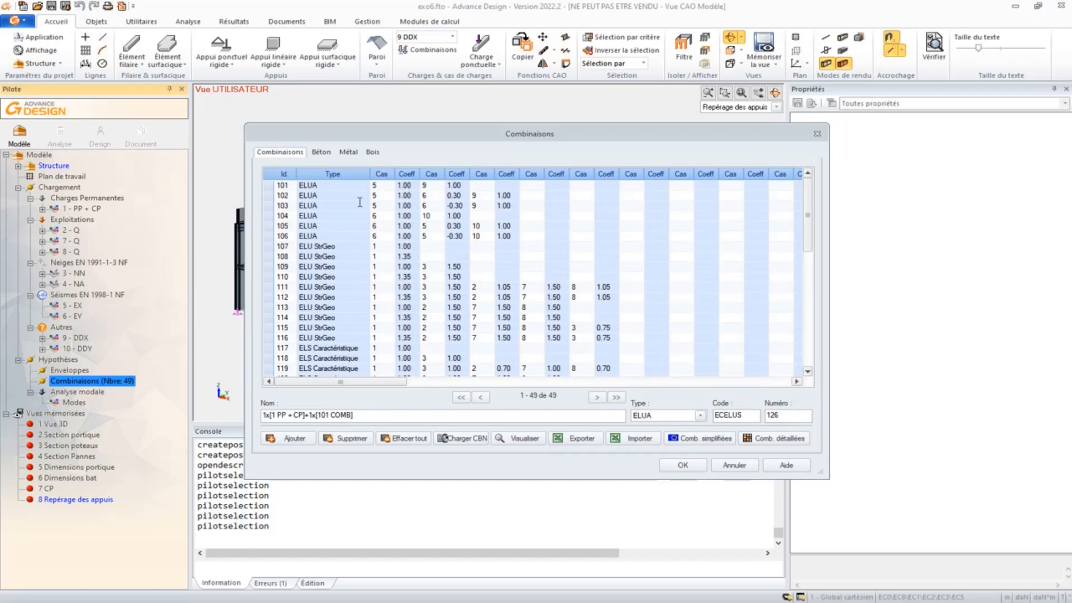
scroll(348, 257, down, 3)
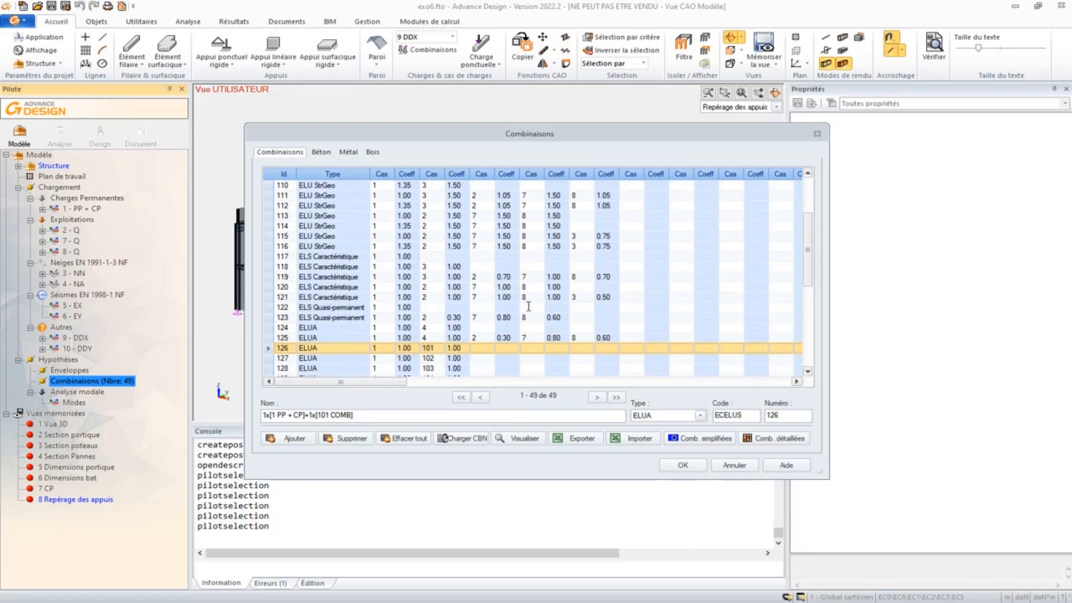
scroll(467, 286, up, 3)
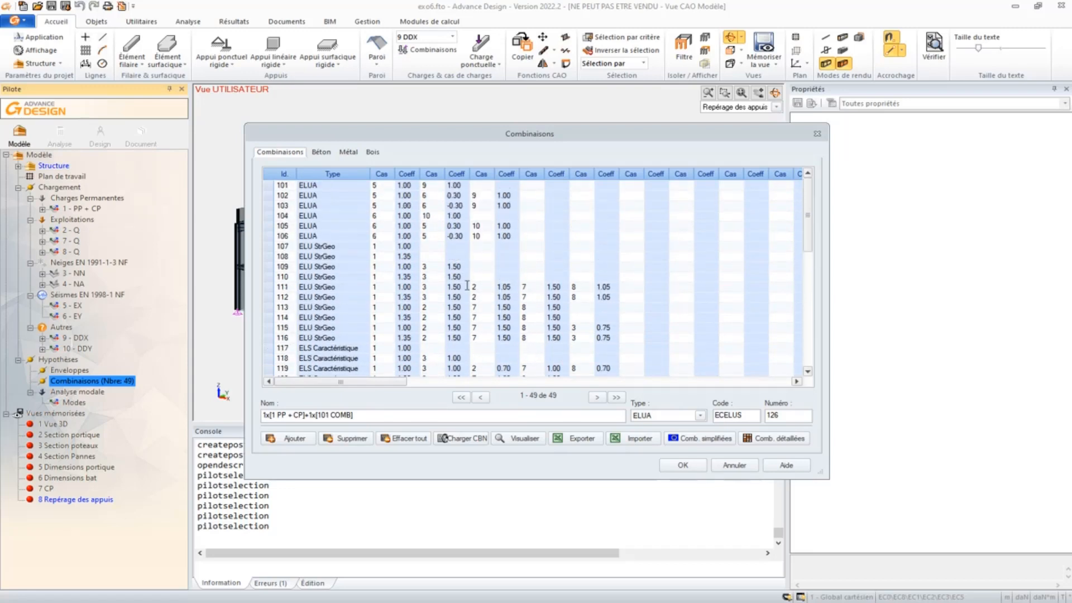
click(683, 465)
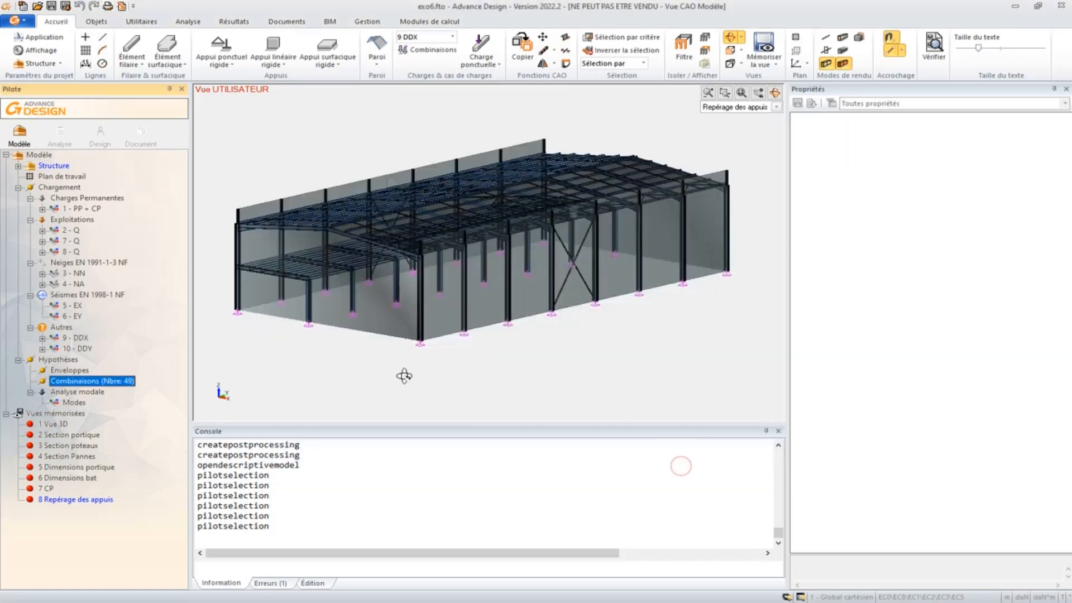
Open the existing analysis model and display the FY support reaction for case 10 DDY on the hall's corner rigid point support.
click(60, 134)
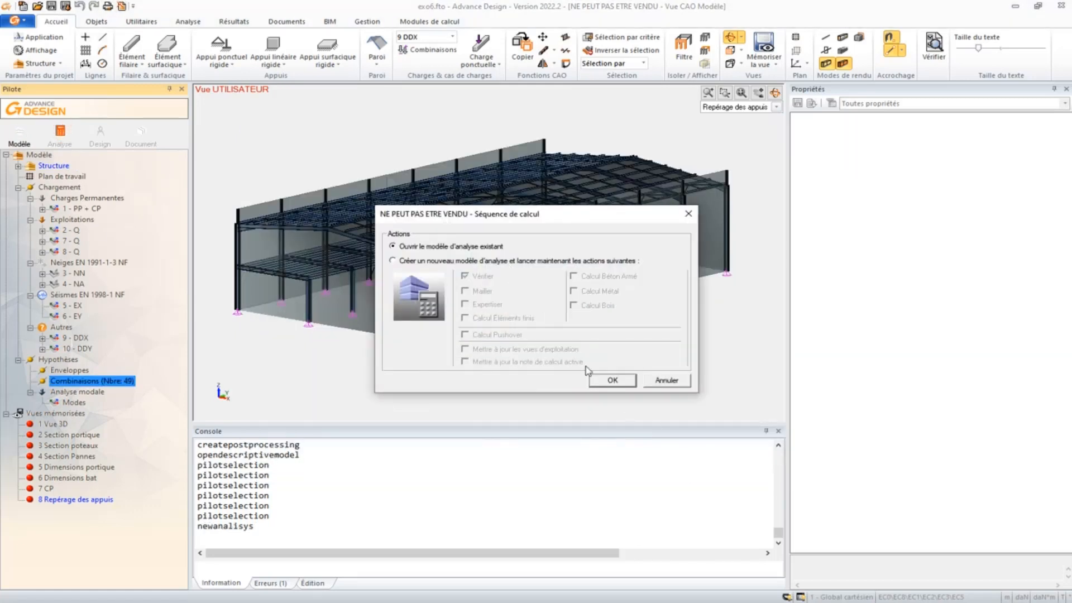
click(612, 380)
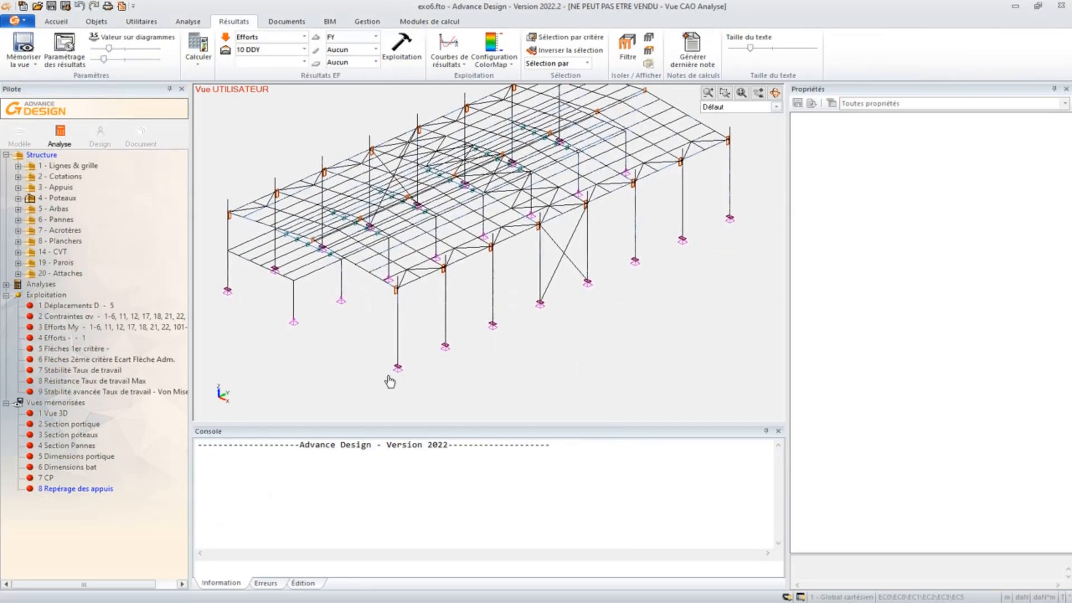
click(227, 291)
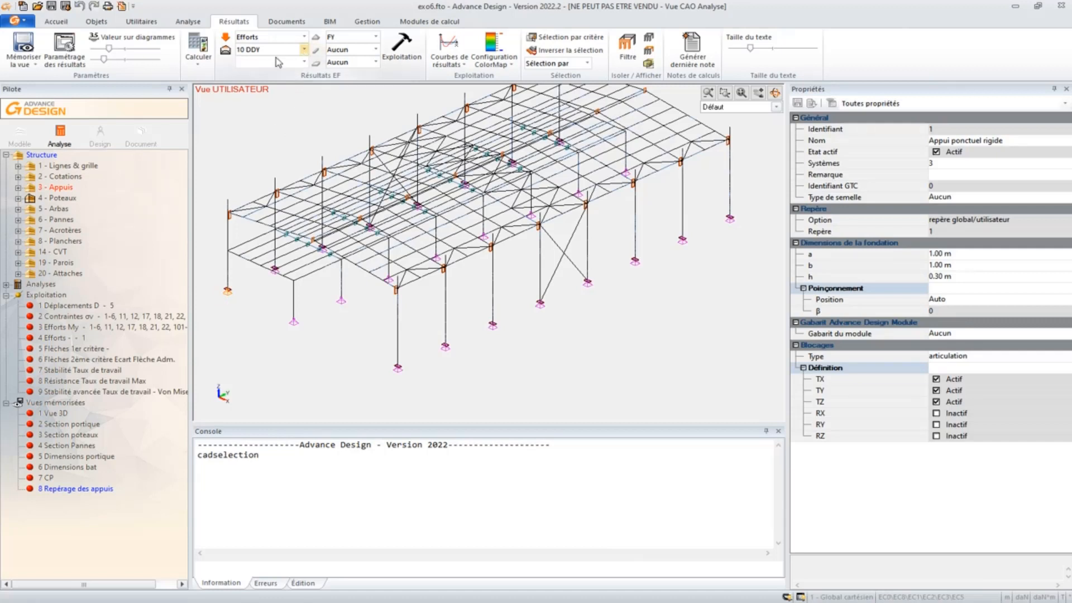
click(399, 48)
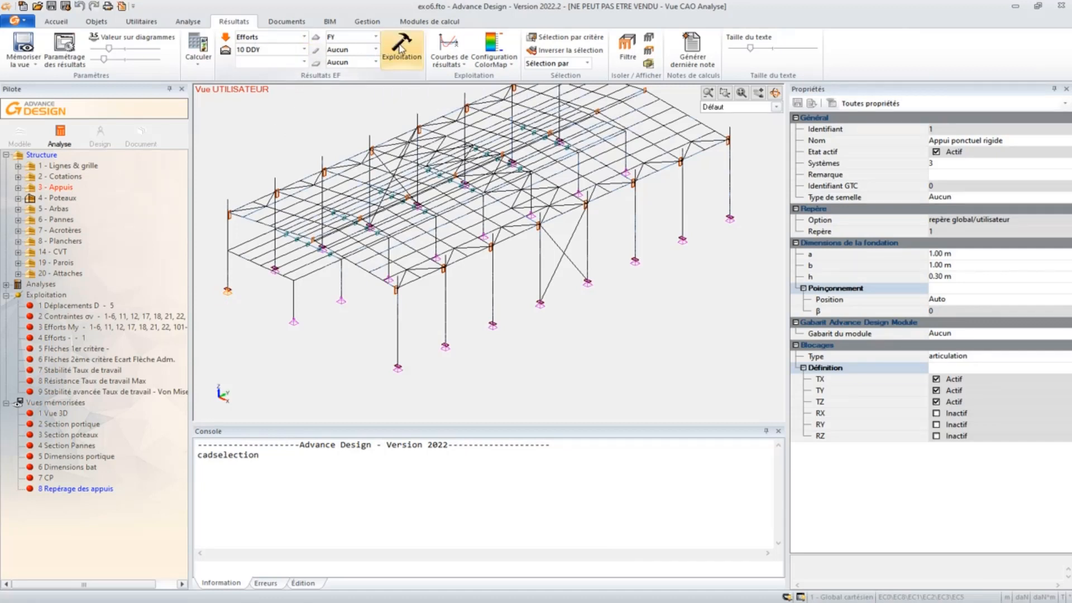
click(598, 342)
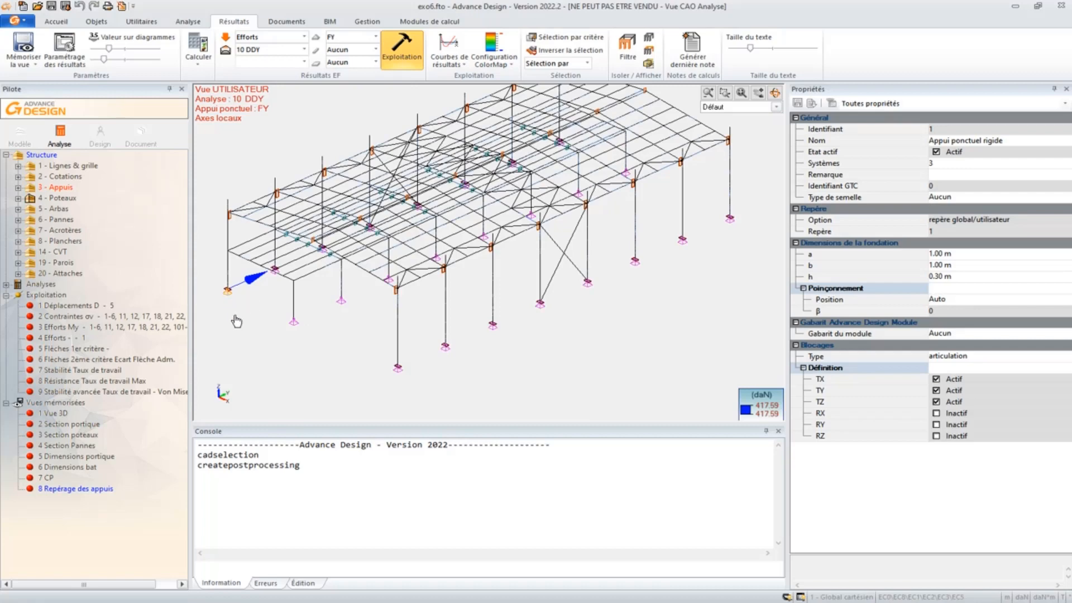
Check in the application options which mode is selected for exporting loads to the modules, keeping the setting.
click(367, 21)
click(24, 50)
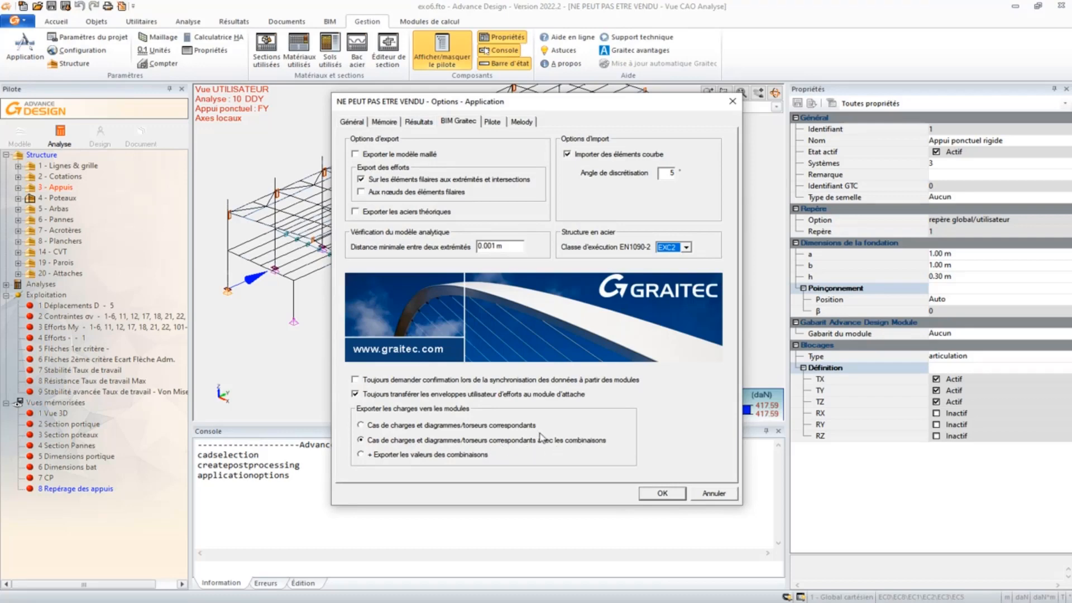
click(657, 491)
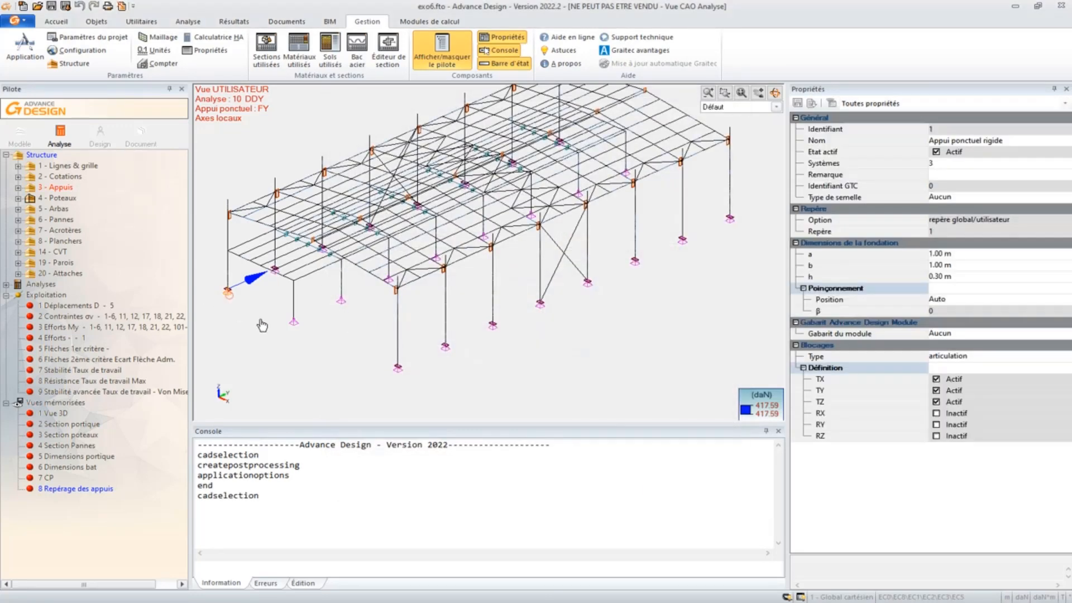
Export the hall's corner rigid point support to the RC Footing module and open its load definitions.
click(228, 291)
right_click(264, 302)
click(321, 449)
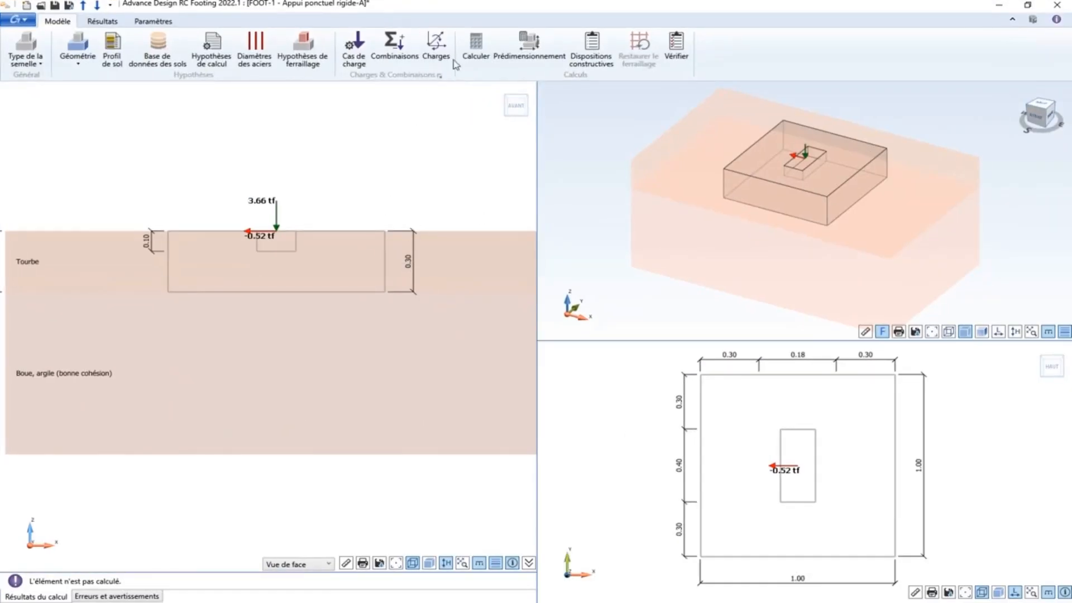
click(436, 49)
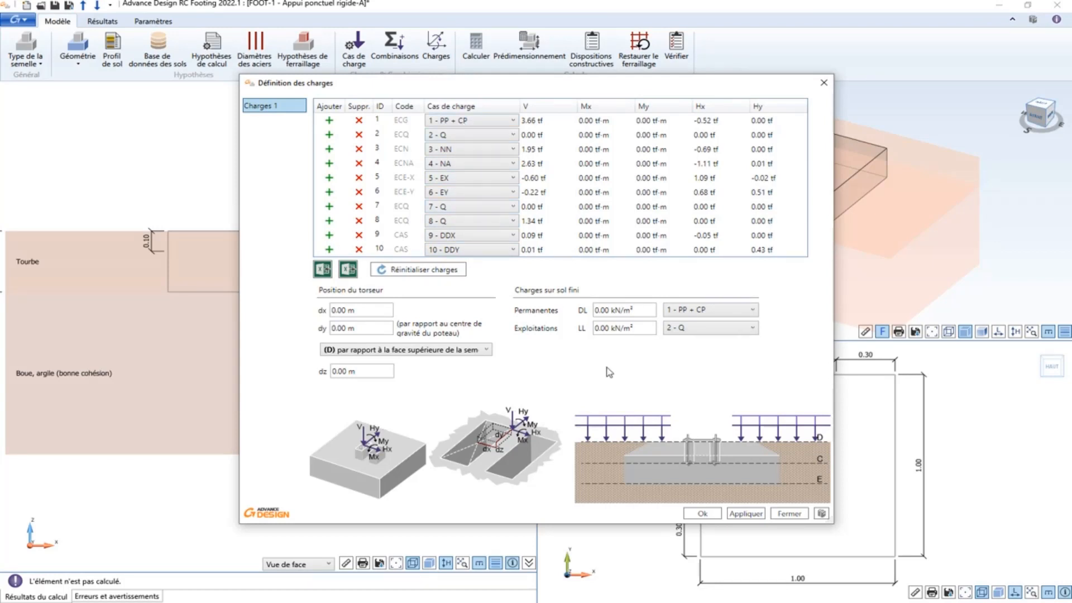
Close the load definitions and review combination 101 with its DDX case in the footing's combinations table, closing the table after.
click(704, 514)
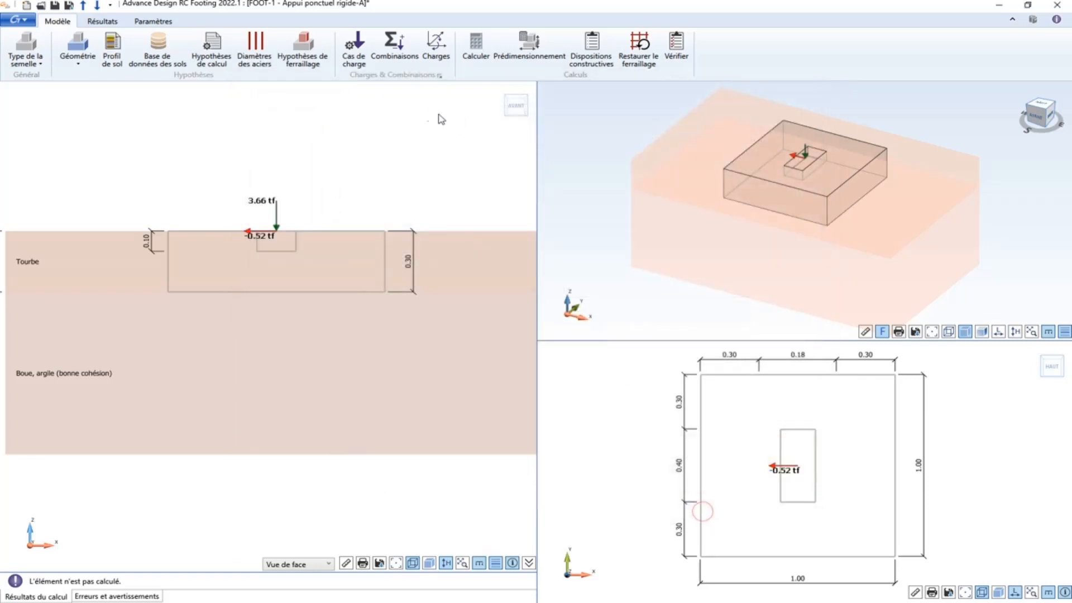
click(399, 54)
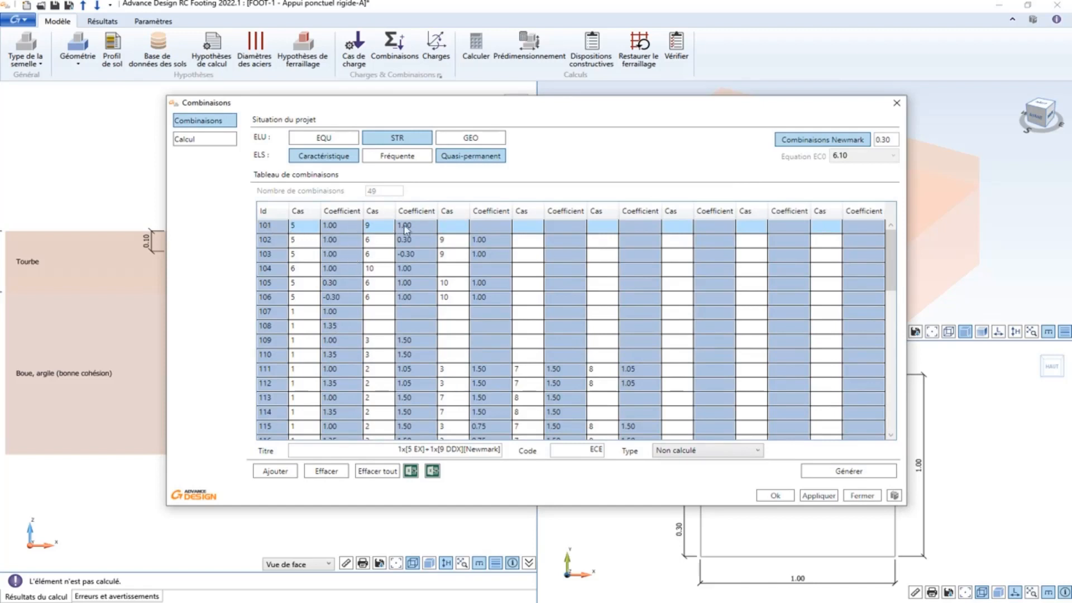
click(429, 225)
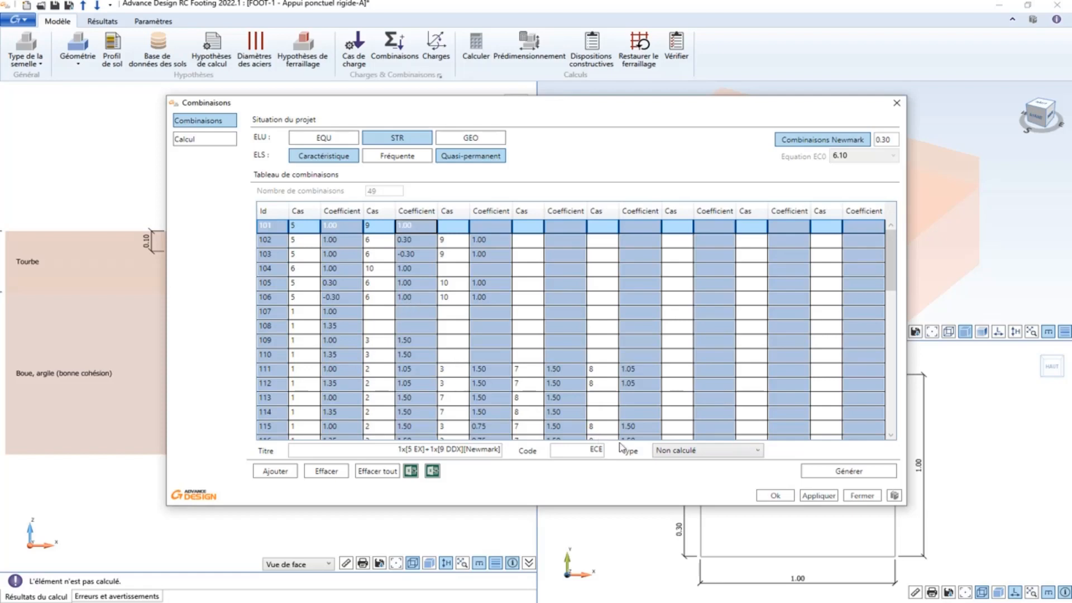
click(773, 496)
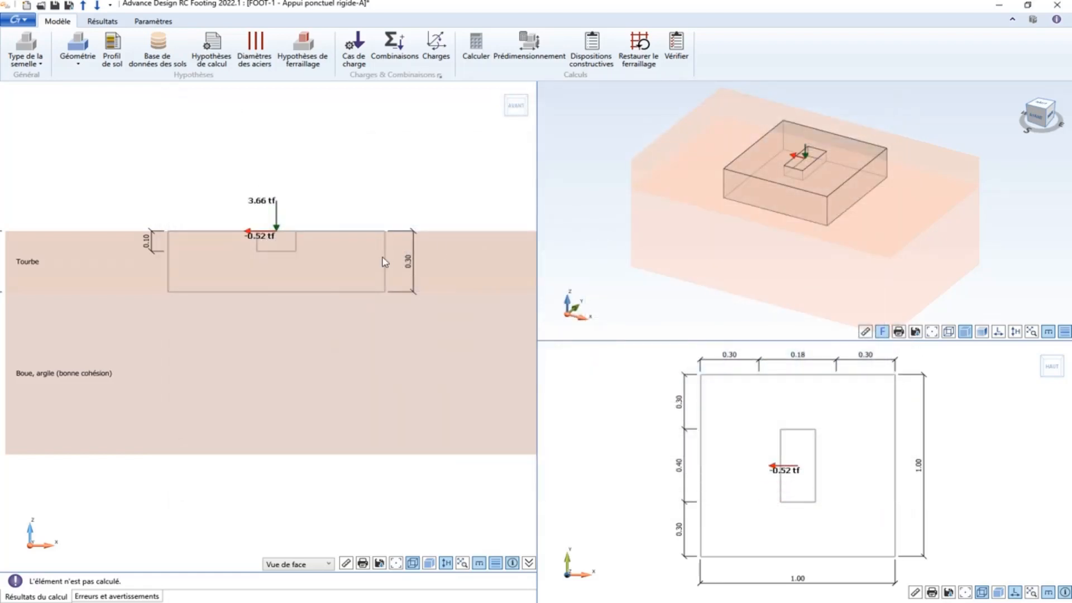
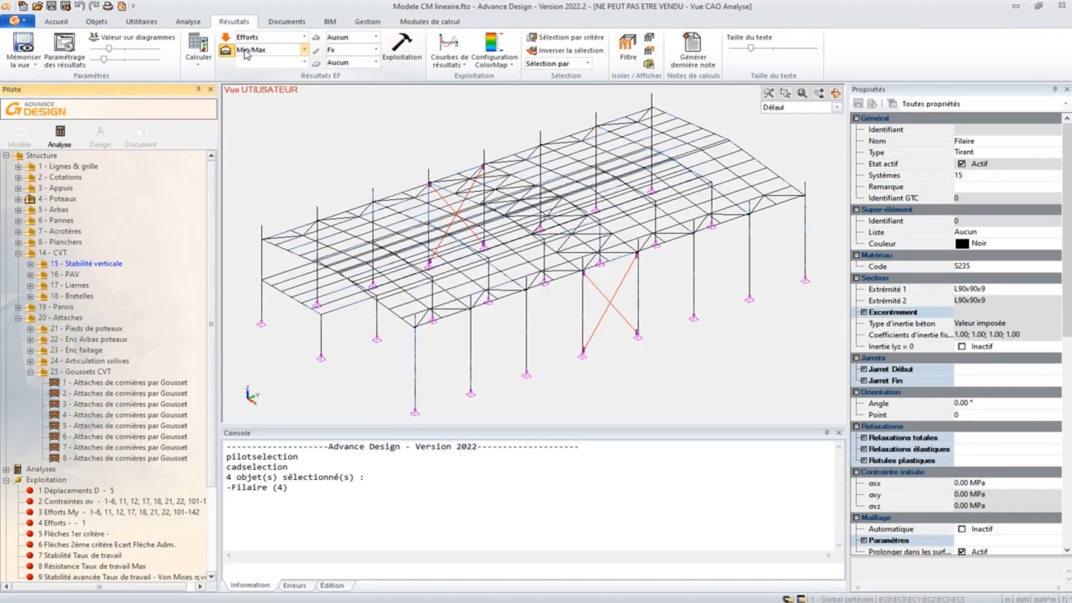
Display the Fx envelope diagrams on the selected bracing ties and switch to the Modele CM NL model.
click(406, 49)
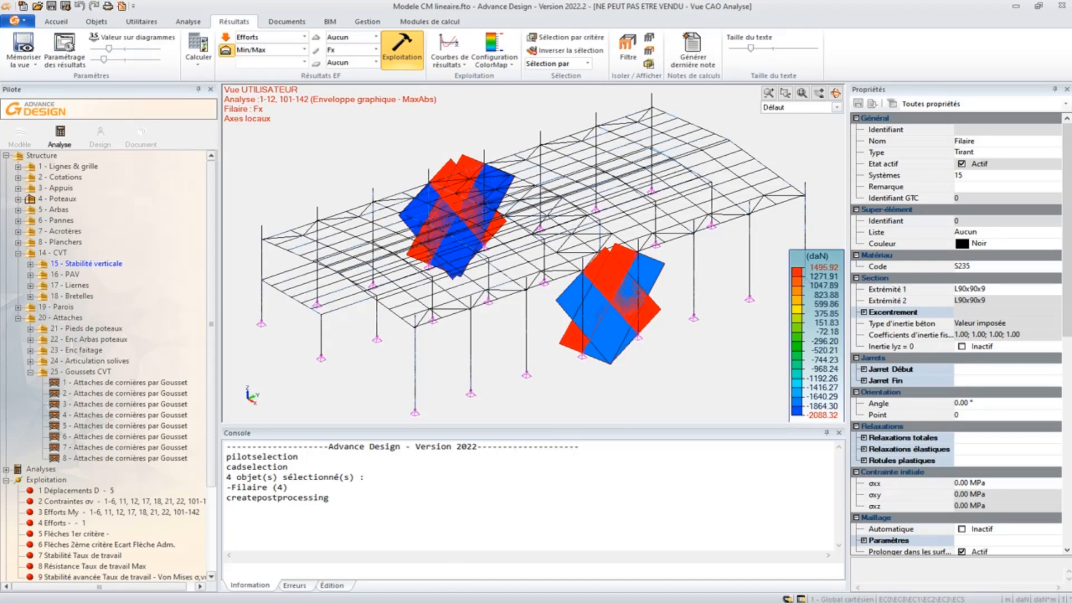
click(134, 560)
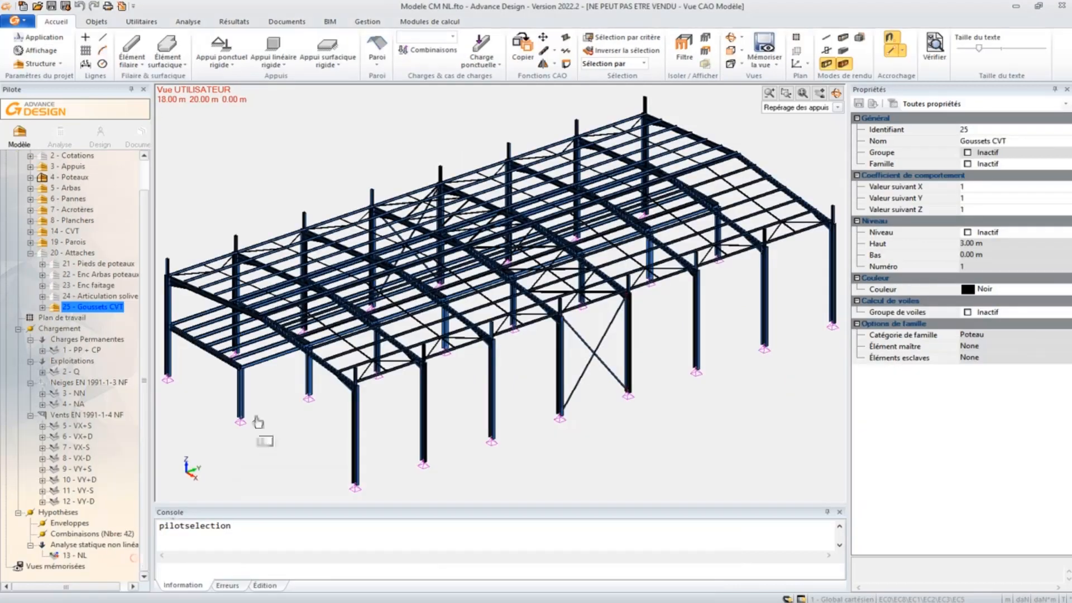
Inspect the nonlinear analysis options of static load case 13 - NL and leave them without changes.
click(74, 555)
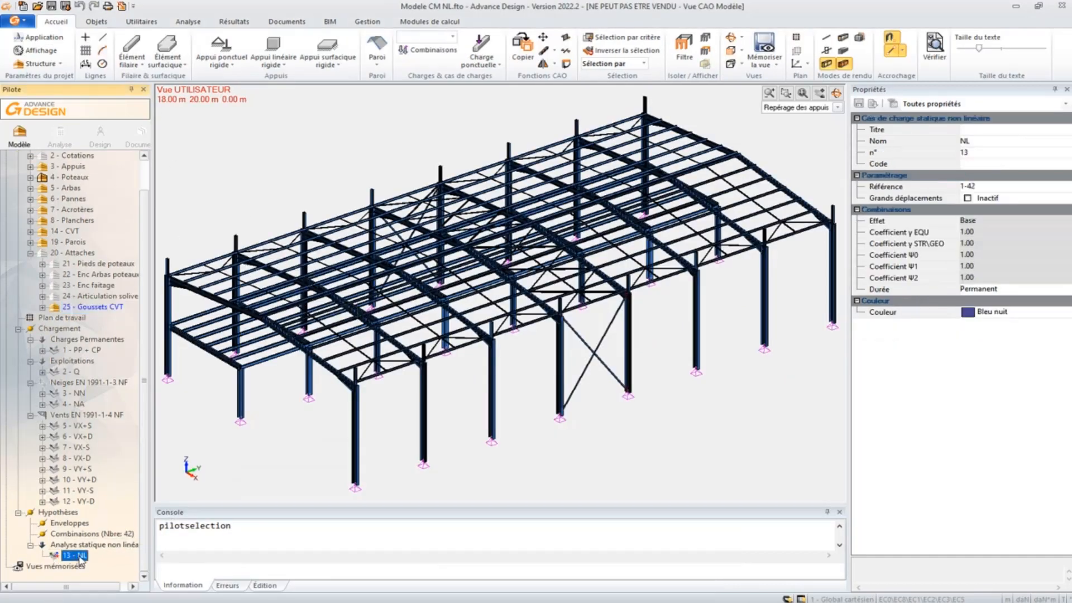
click(972, 186)
click(966, 187)
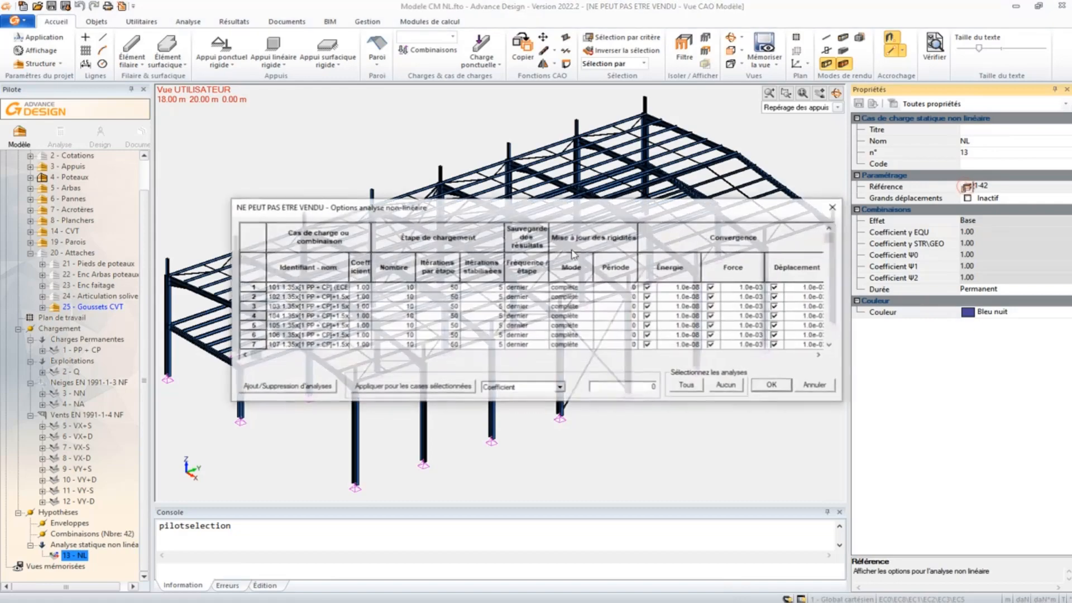
click(809, 387)
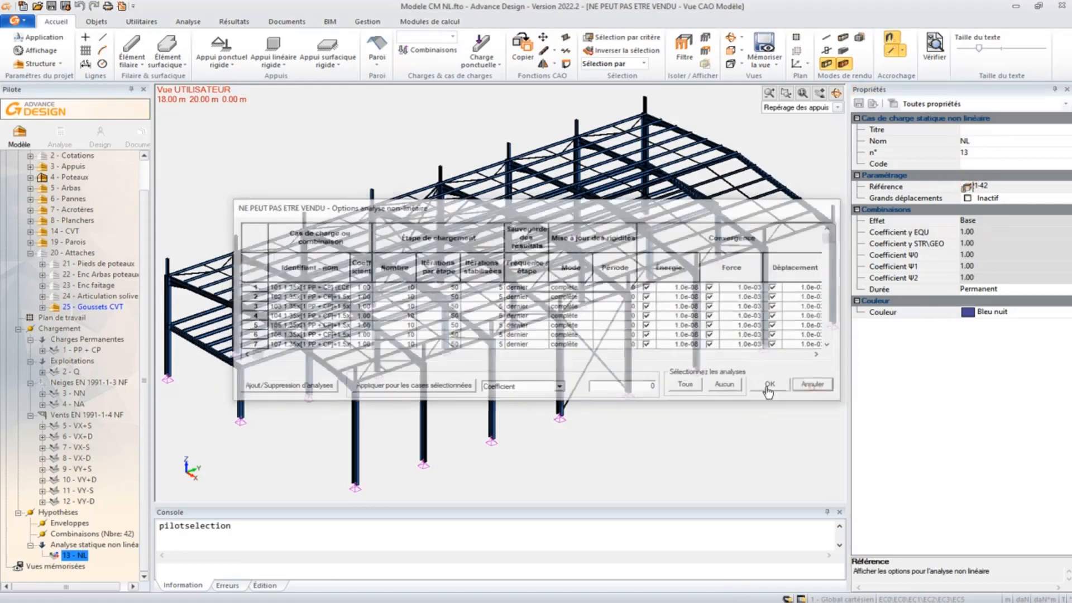
Open the existing analysis model and select the linear elements of the 15 - Stabilité verticale system.
click(60, 134)
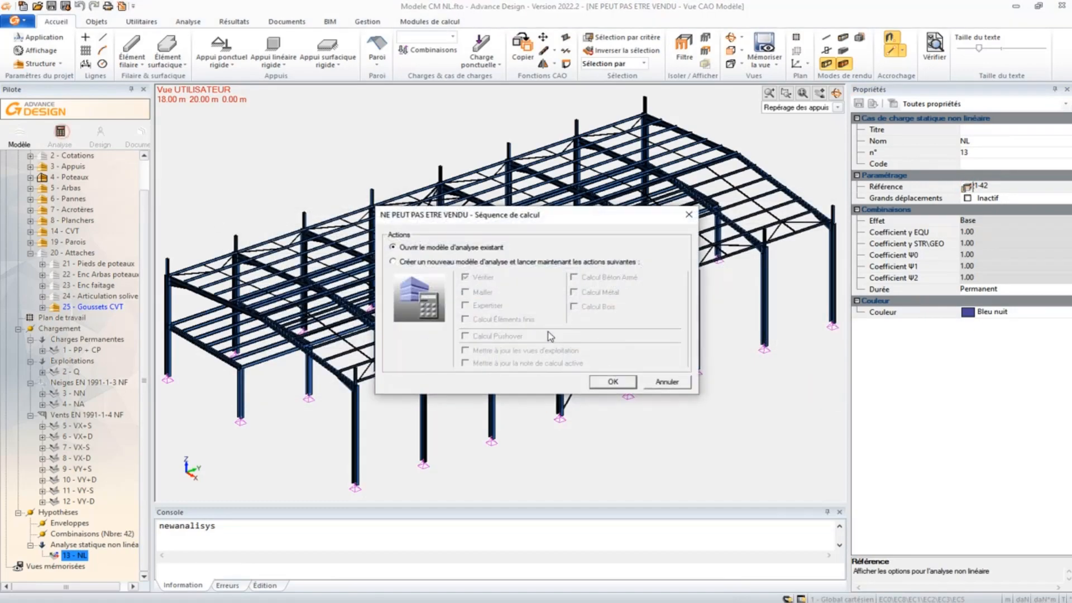
click(614, 379)
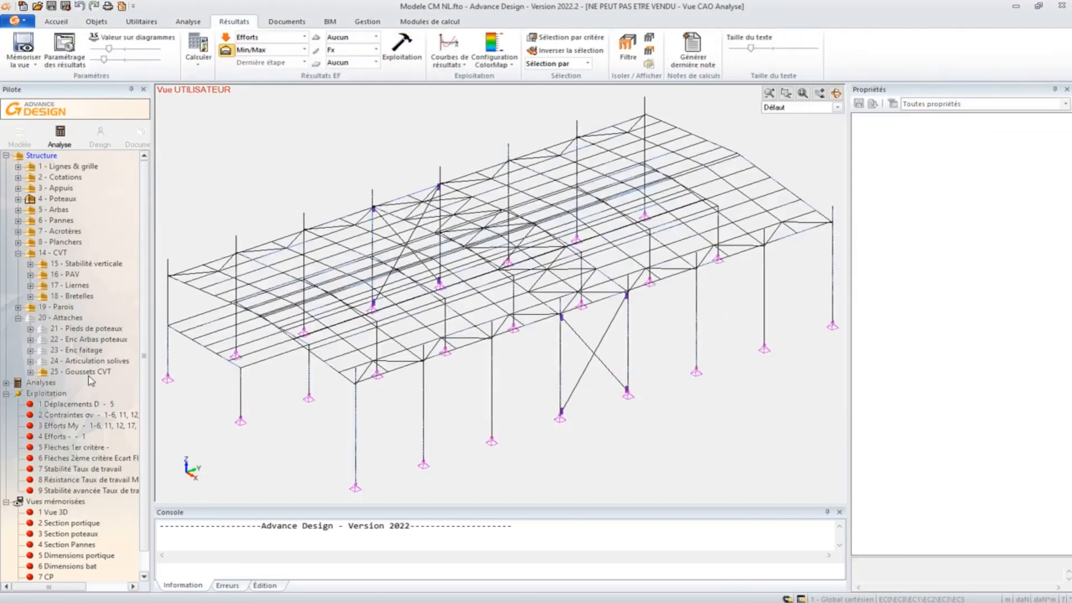
click(74, 267)
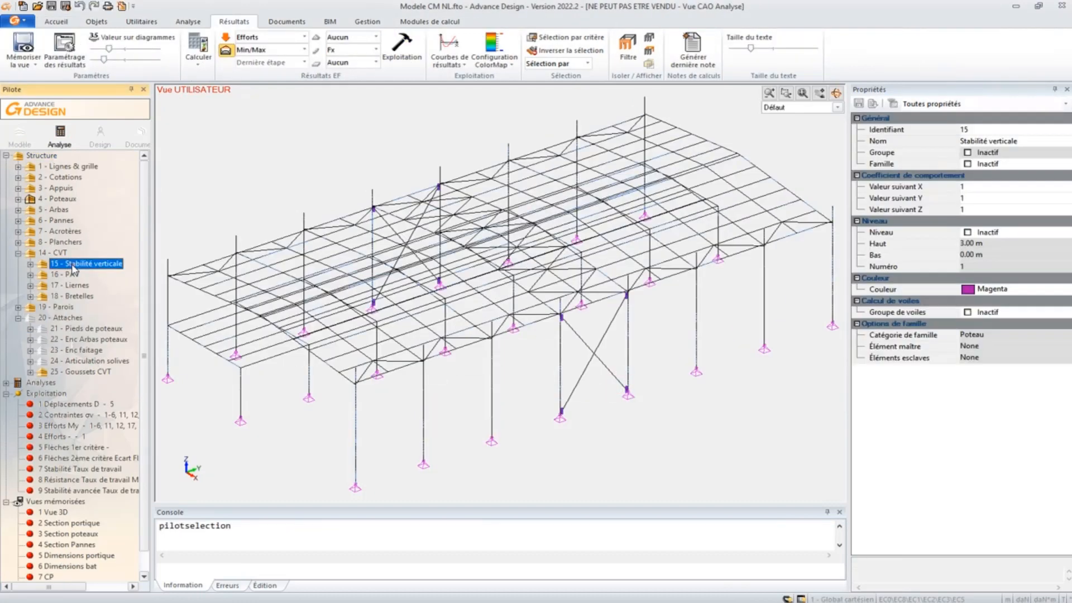
double_click(73, 266)
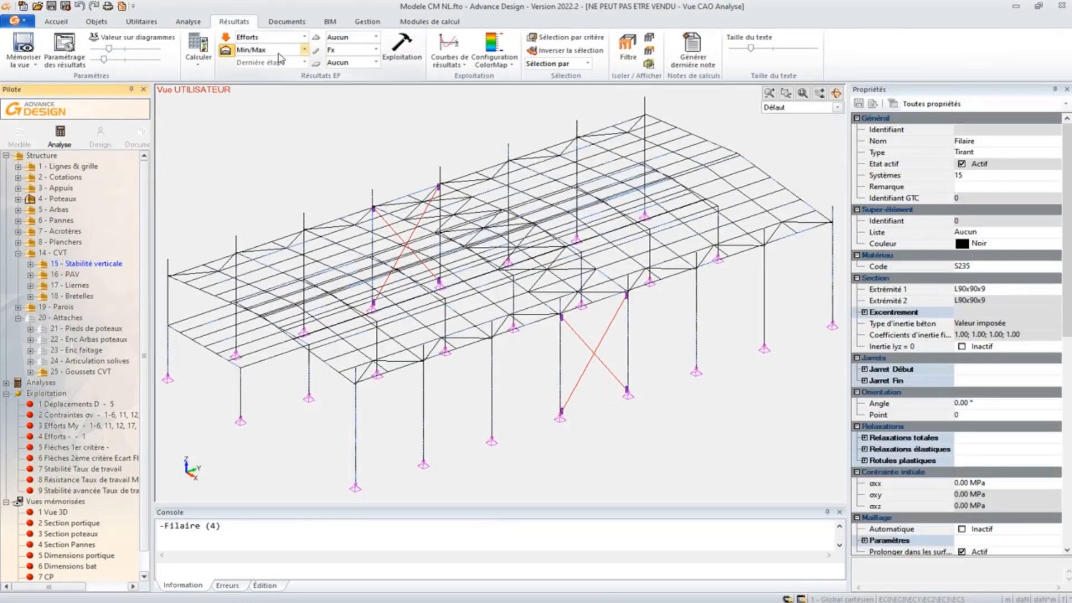
Check which analyses are selected for efforts in the results settings and display the Fx envelope on the bracing ties.
click(70, 53)
click(673, 282)
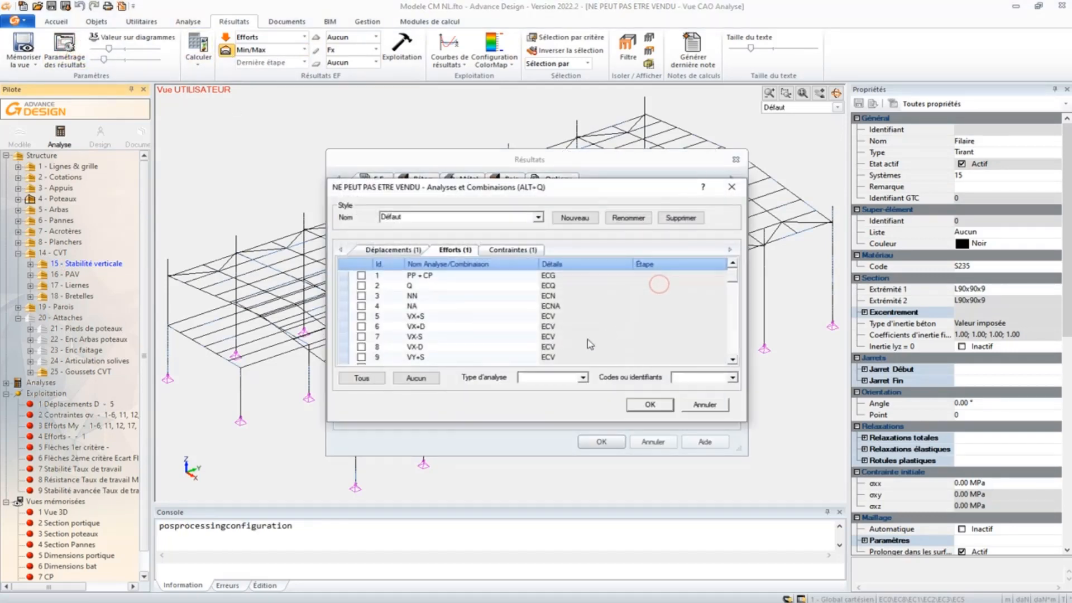
scroll(452, 292, down, 3)
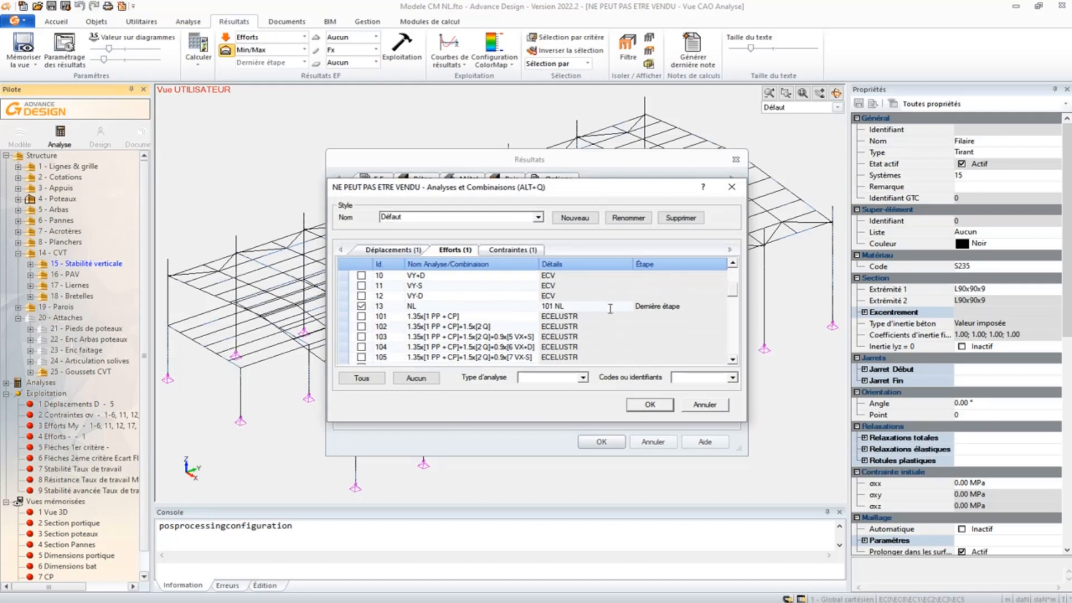
click(706, 405)
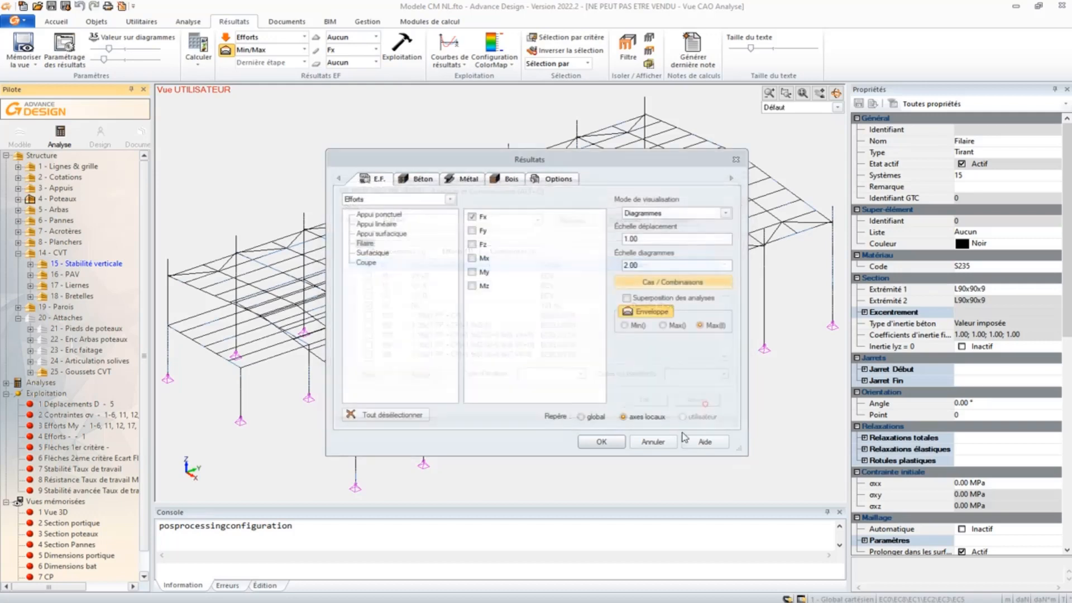
click(603, 441)
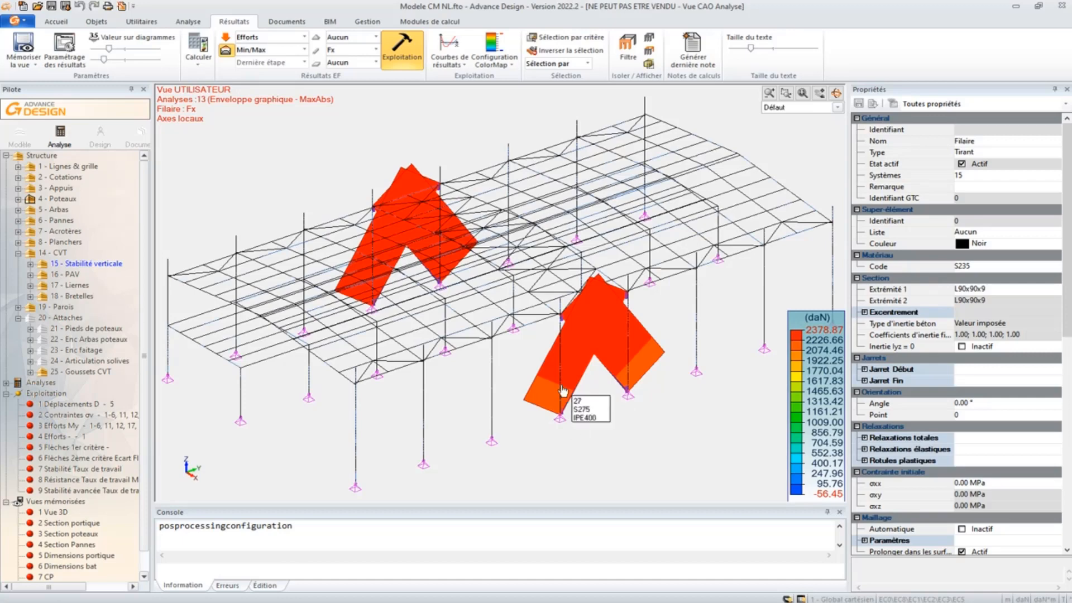
Switch back to the Modele CM lineaire model and set the linear element effort result to Aucun.
mouse_move(391, 601)
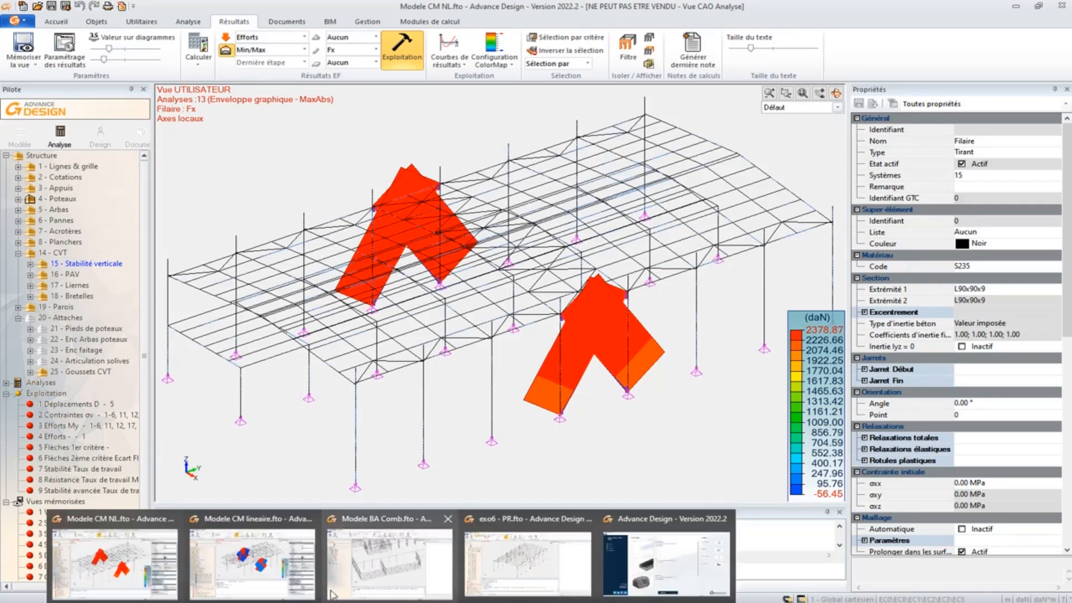
click(276, 572)
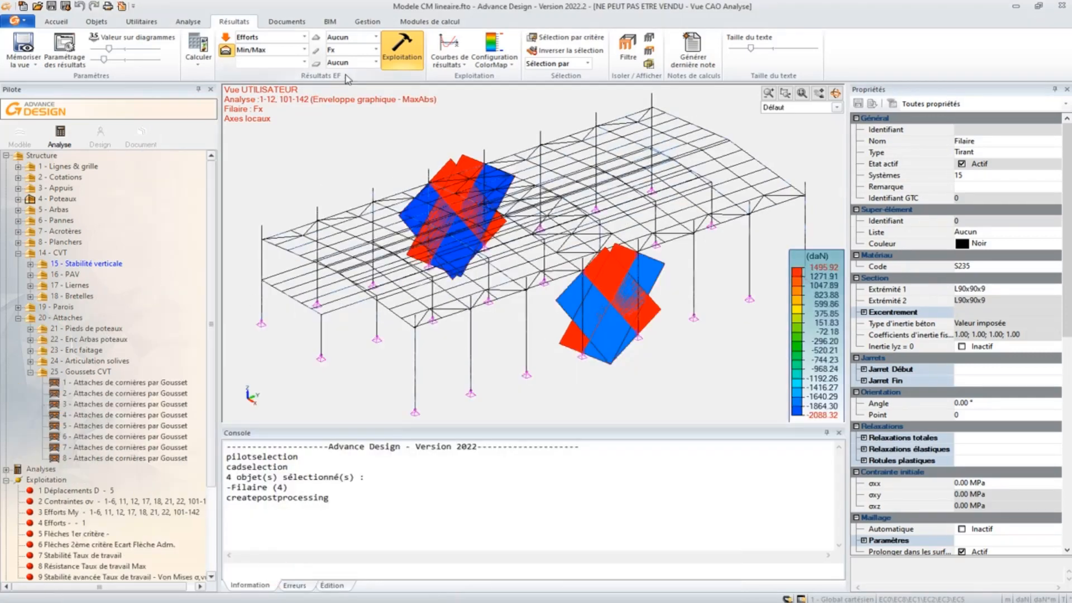
click(376, 50)
click(351, 149)
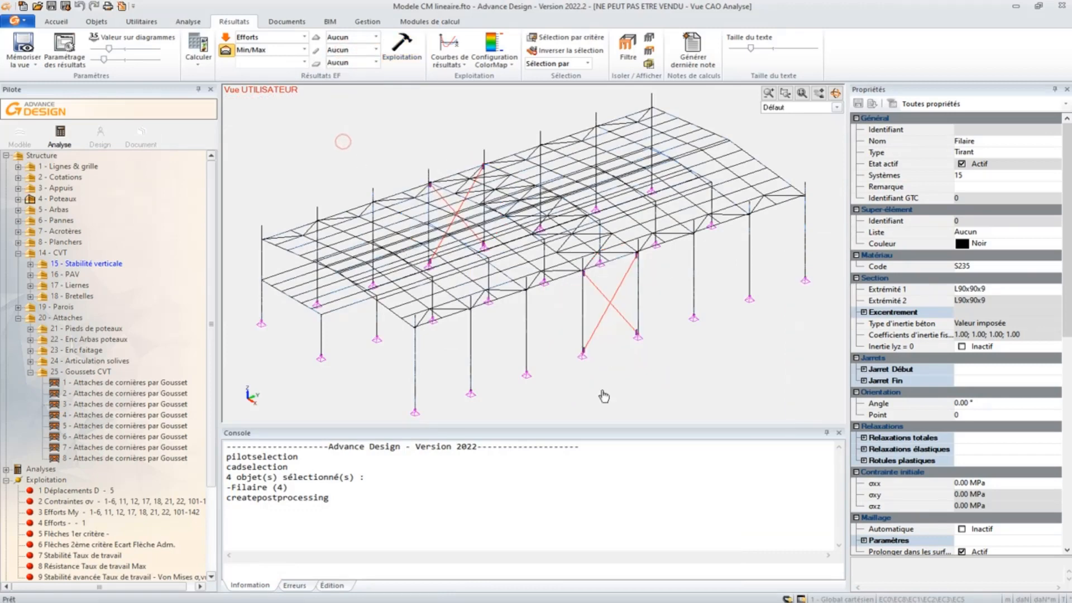
Deselect the bracing ties and select the gusset angle connection between column 27 and diagonal 212.
click(617, 343)
scroll(583, 358, up, 5)
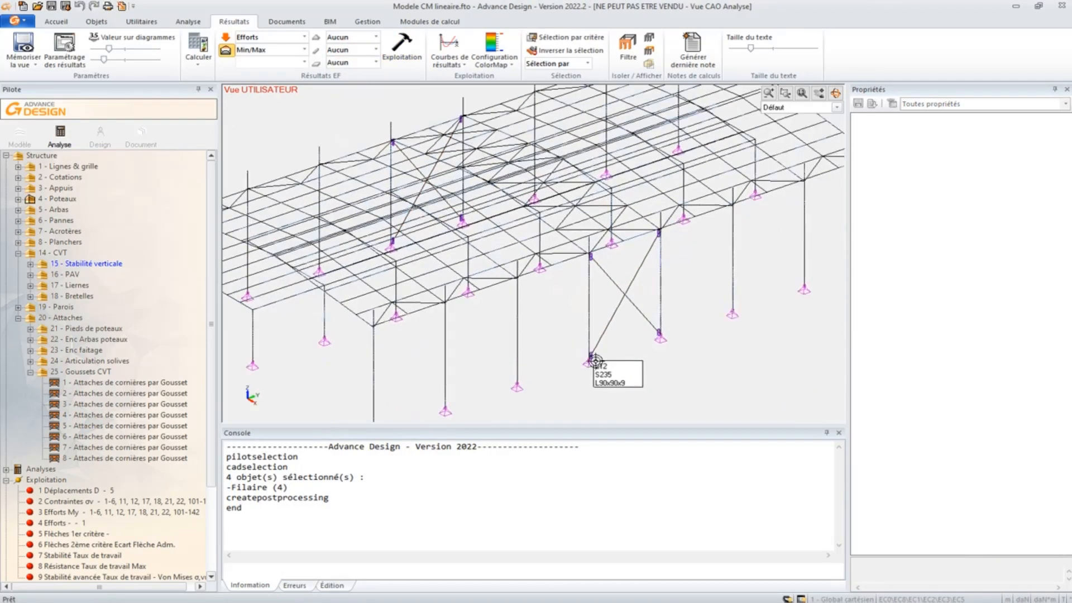
click(610, 348)
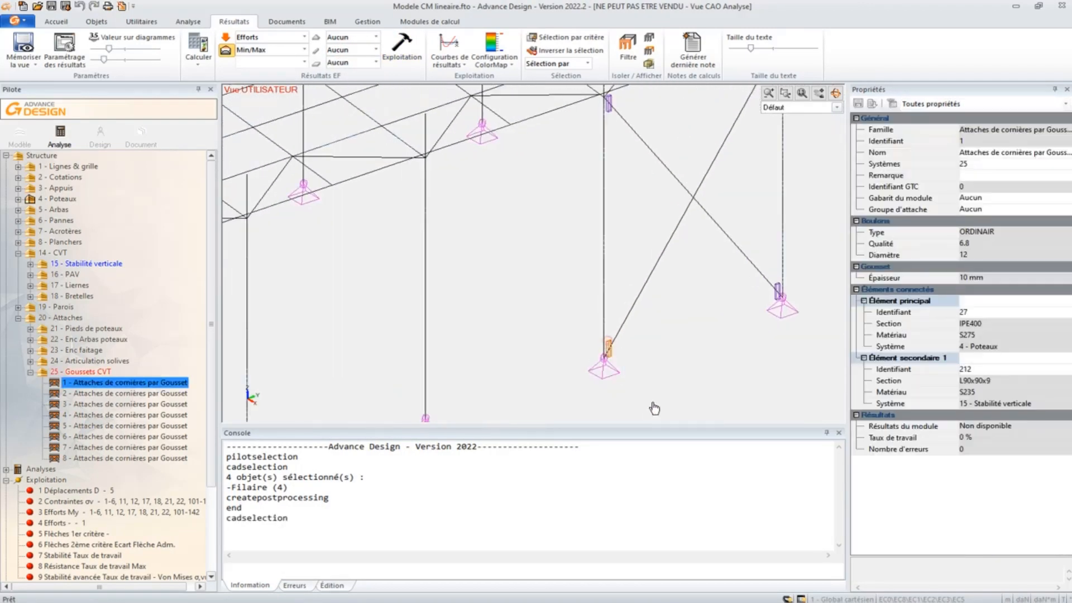
scroll(469, 310, down, 3)
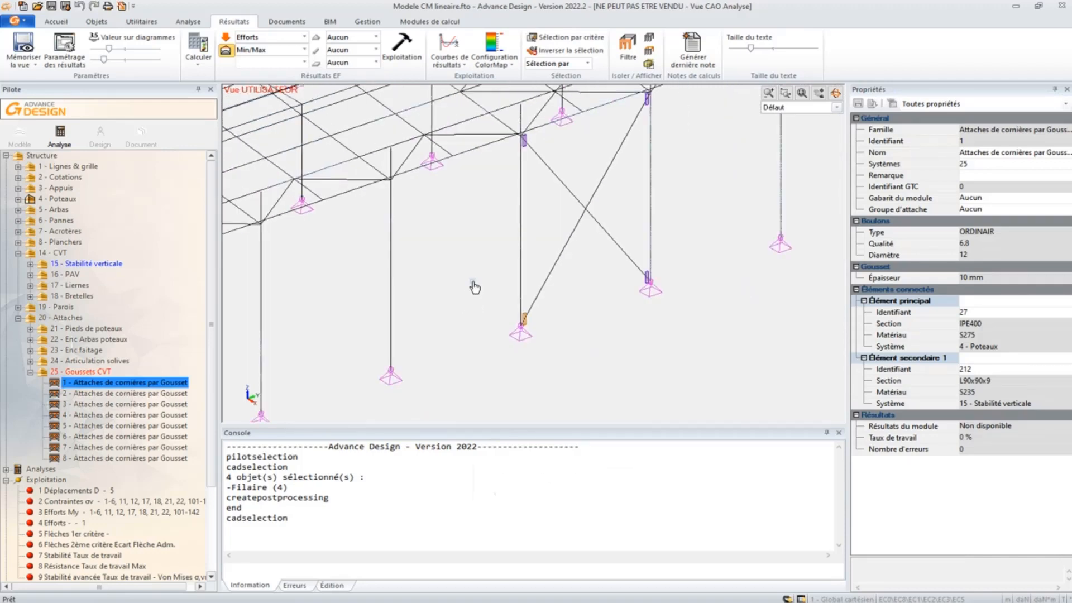
right_click(475, 286)
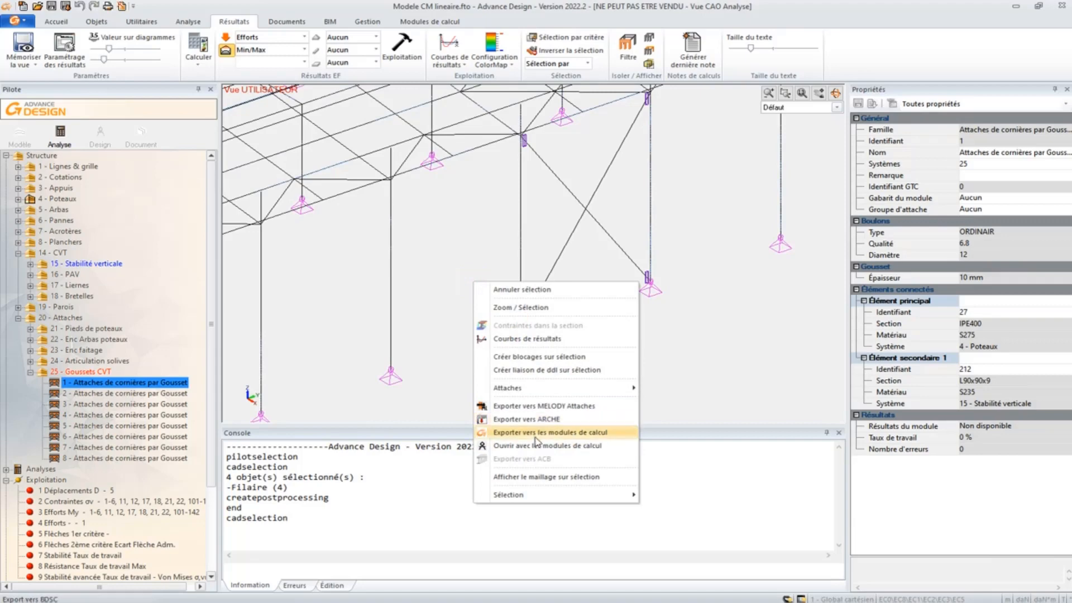
click(425, 330)
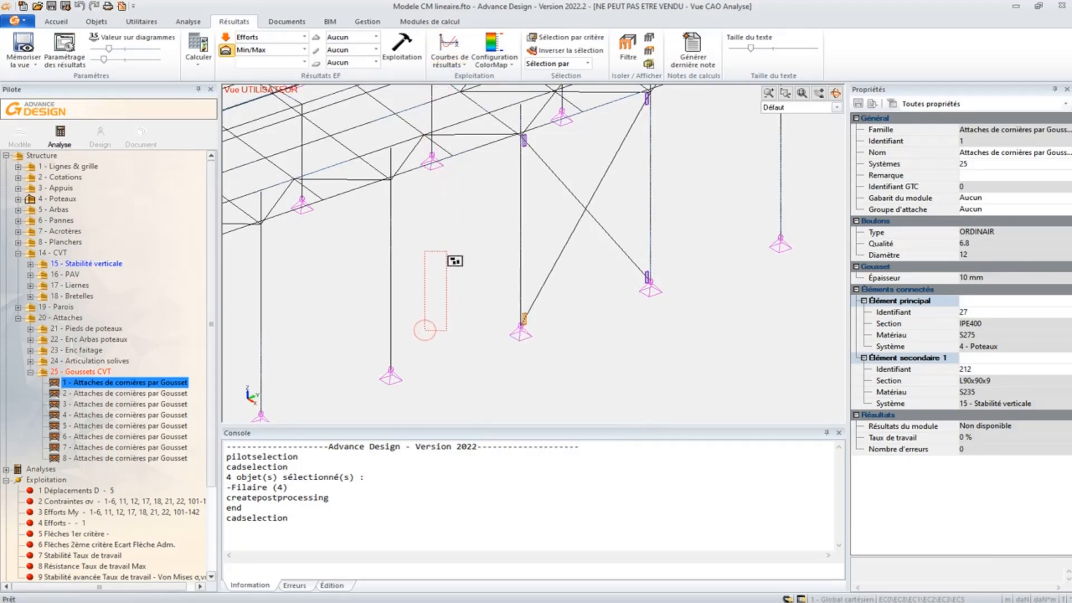
click(447, 255)
Check in the application options which mode is used for exporting loads to the modules, keeping + Exporter les valeurs des combinaisons.
click(367, 21)
click(25, 49)
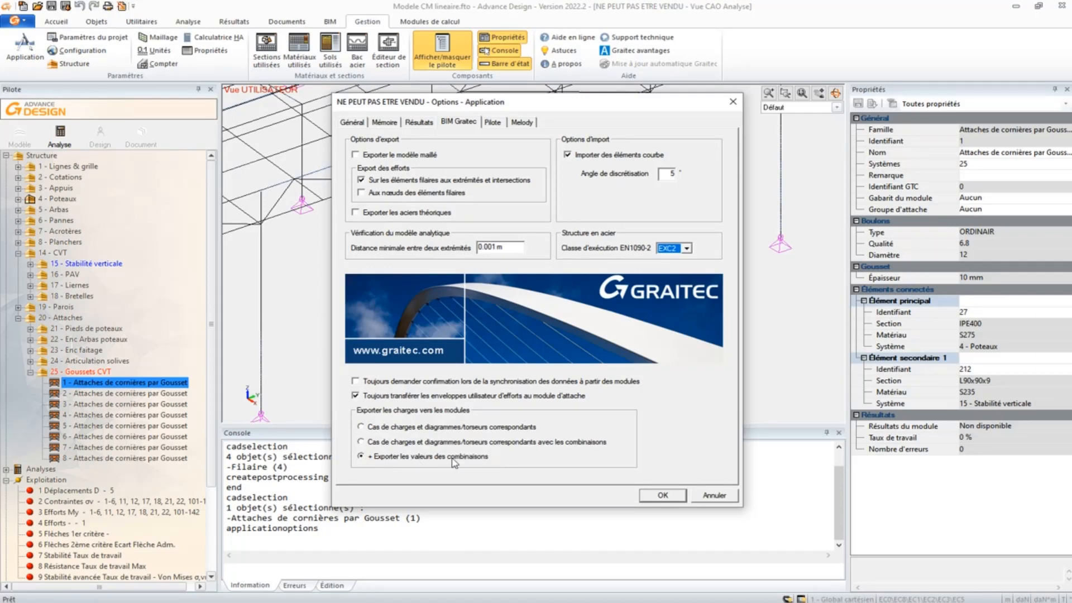
click(660, 496)
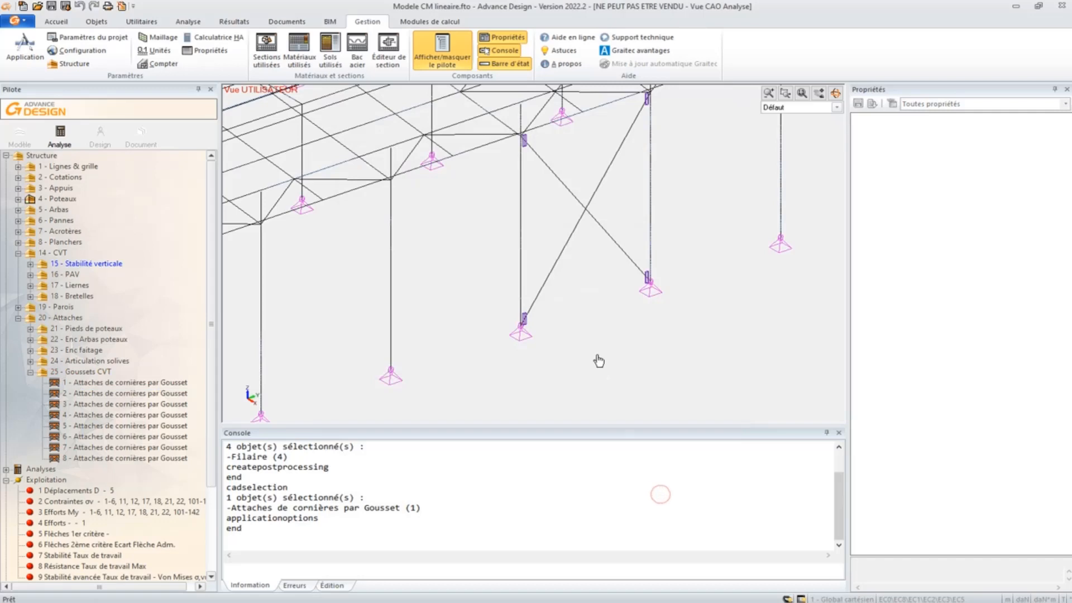
Export gusset angle connection 1 of the 25 - Goussets CVT system to the Steel Connection design module.
click(127, 385)
right_click(462, 302)
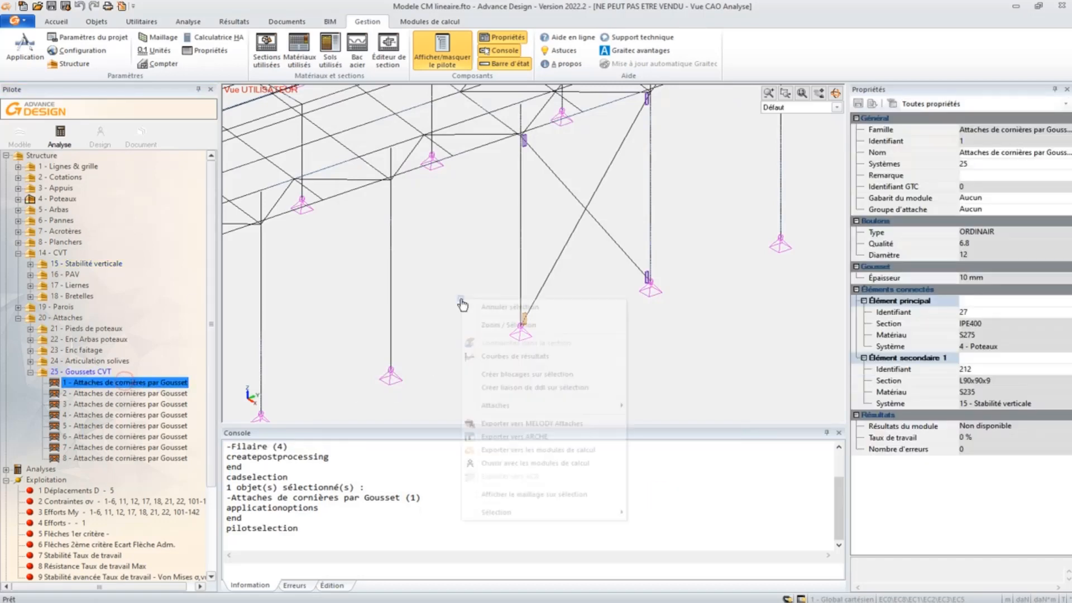
click(513, 450)
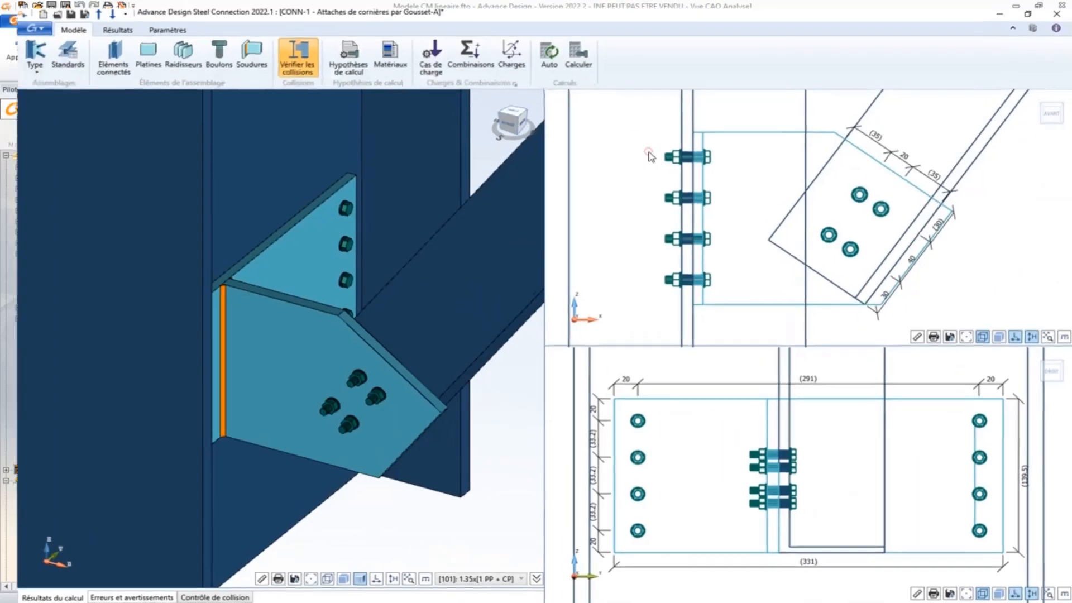
Examine the axial forces transferred for Diagonale 1 and the list of linear combinations available in the connection module.
click(502, 49)
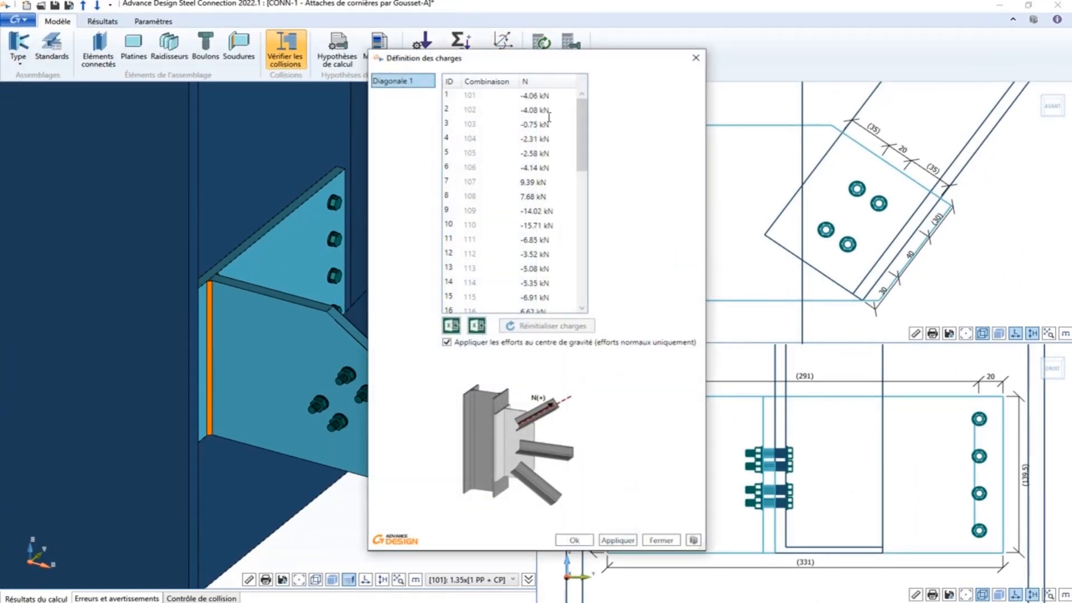
click(695, 58)
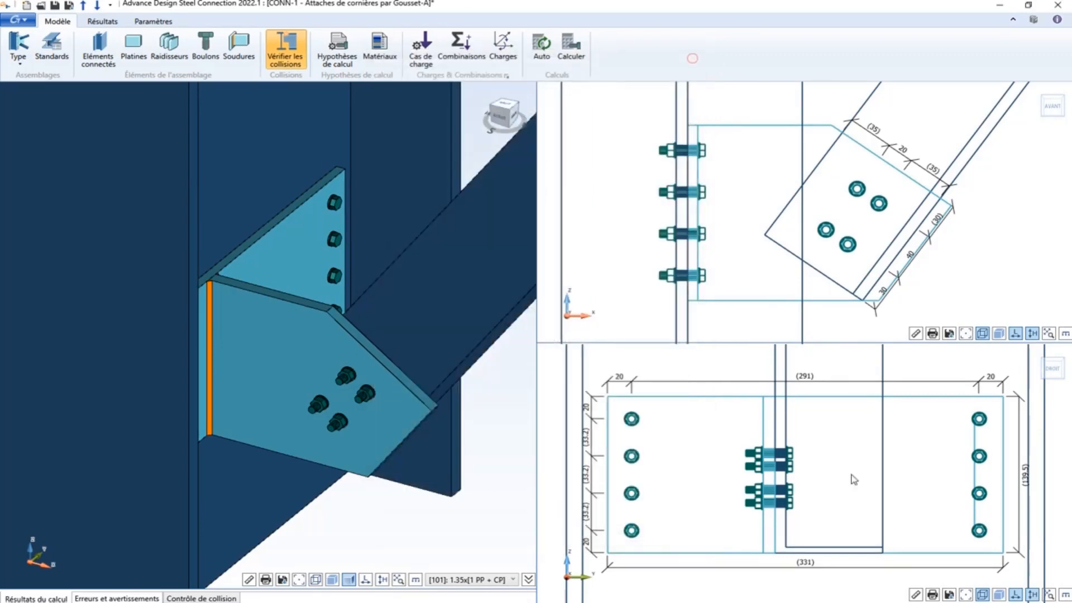
click(512, 580)
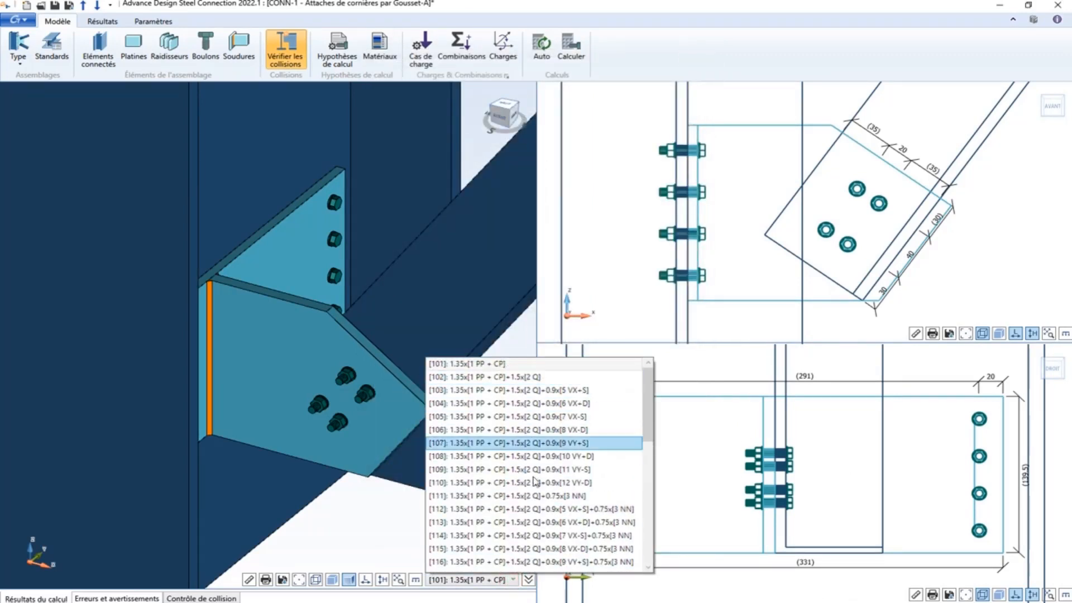
scroll(555, 447, down, 6)
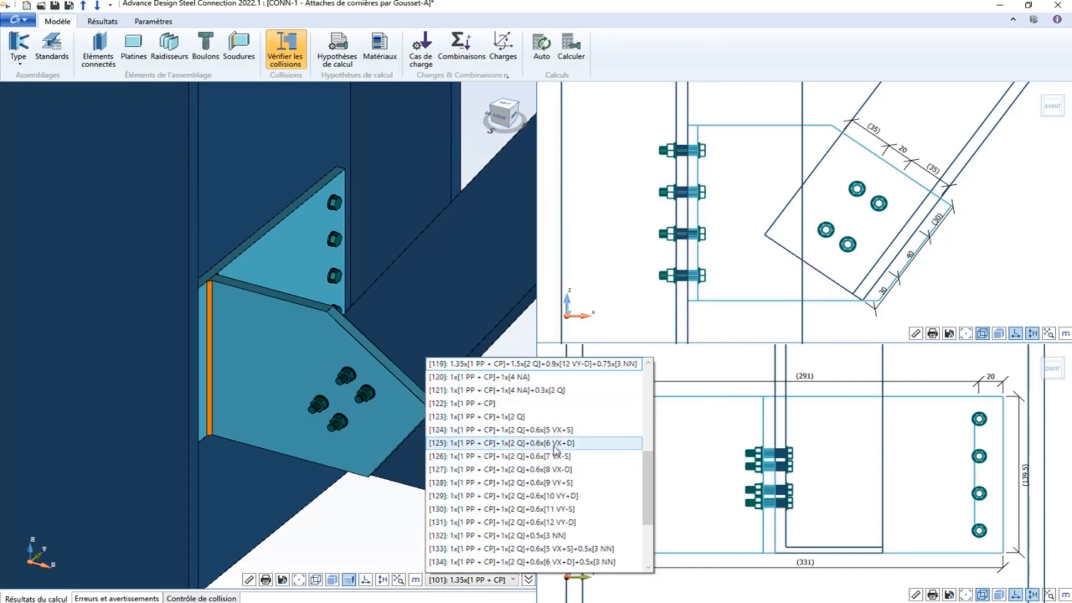
scroll(550, 485, up, 3)
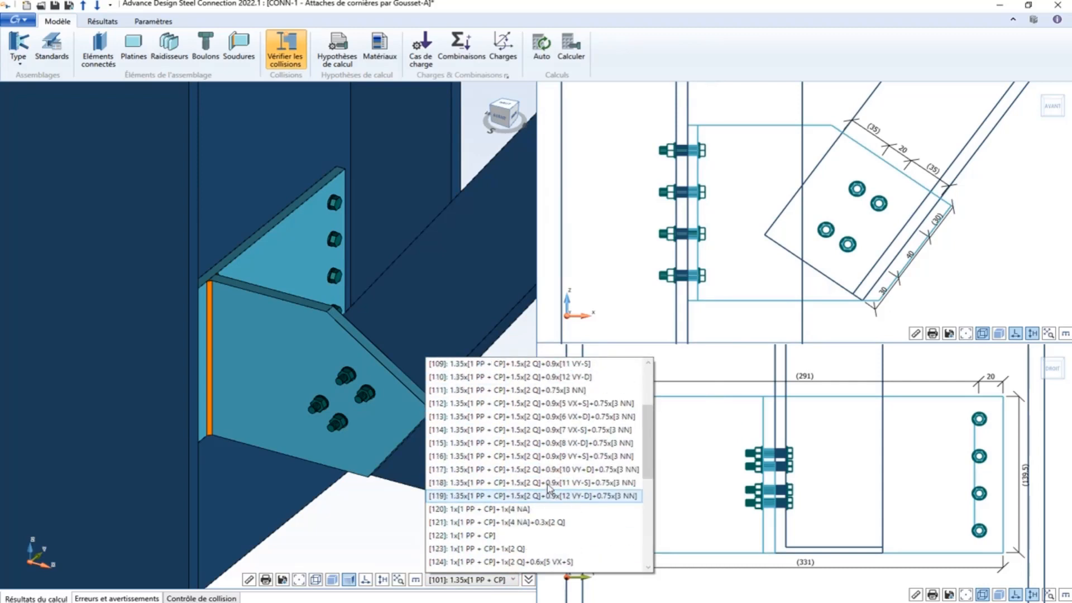
click(522, 345)
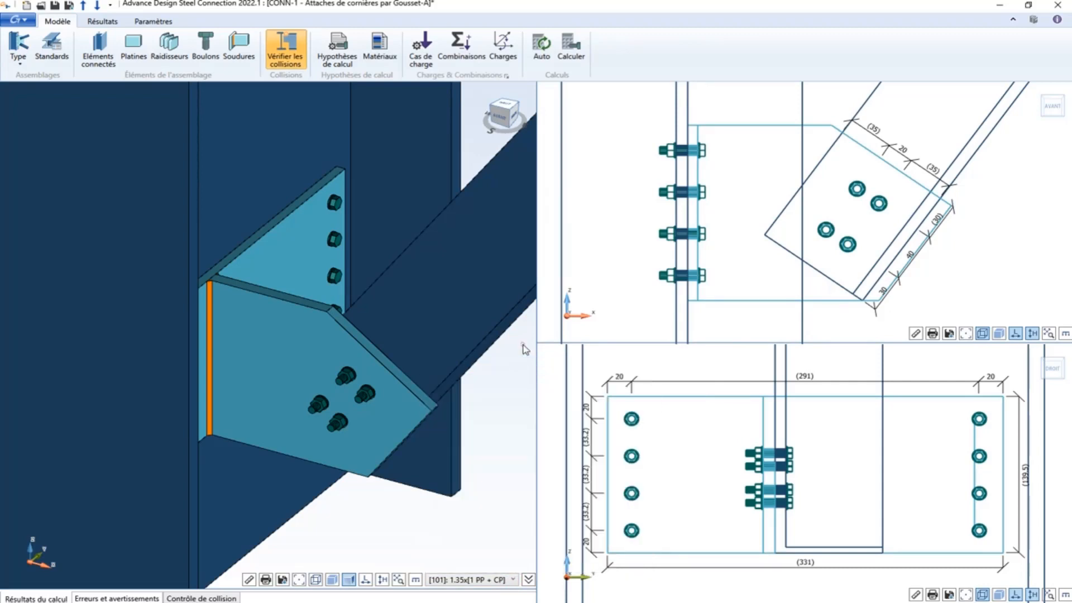
Load the saved standard Type linéaire onto the gusset angle connection.
click(52, 54)
click(474, 283)
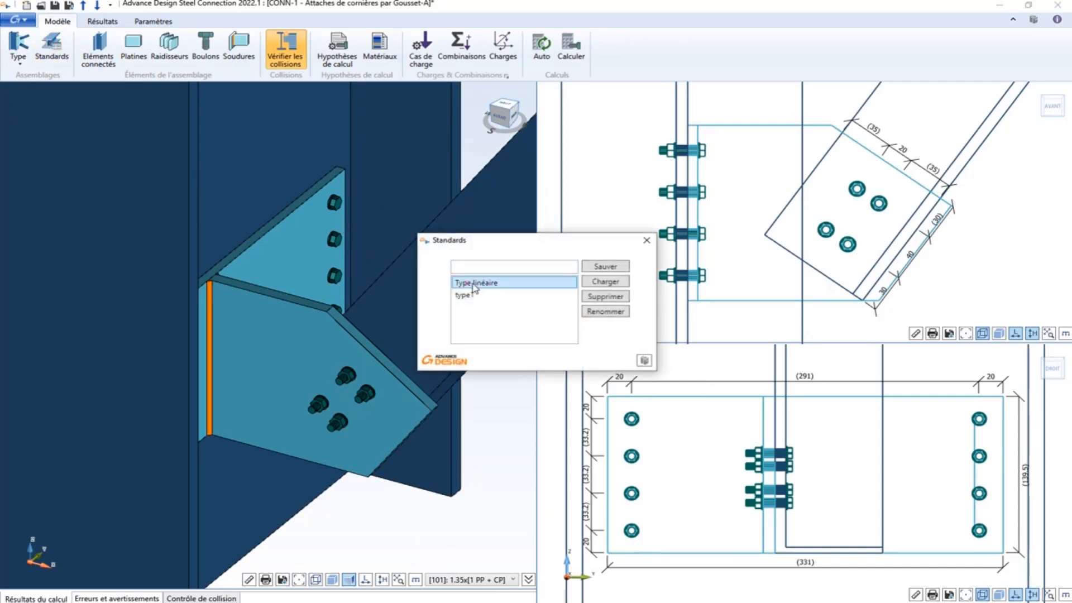
click(606, 283)
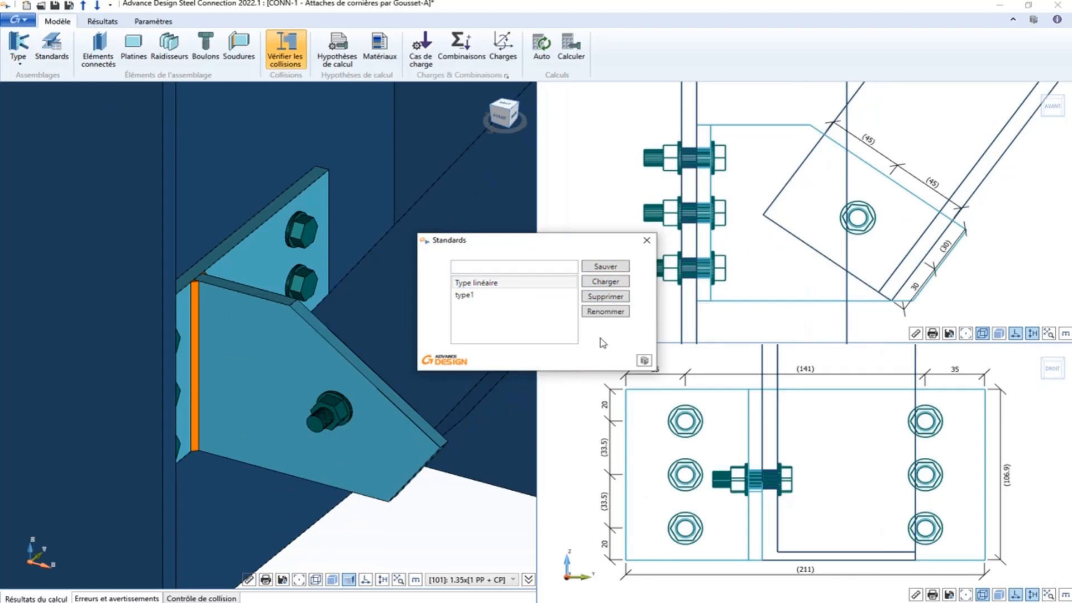
click(647, 240)
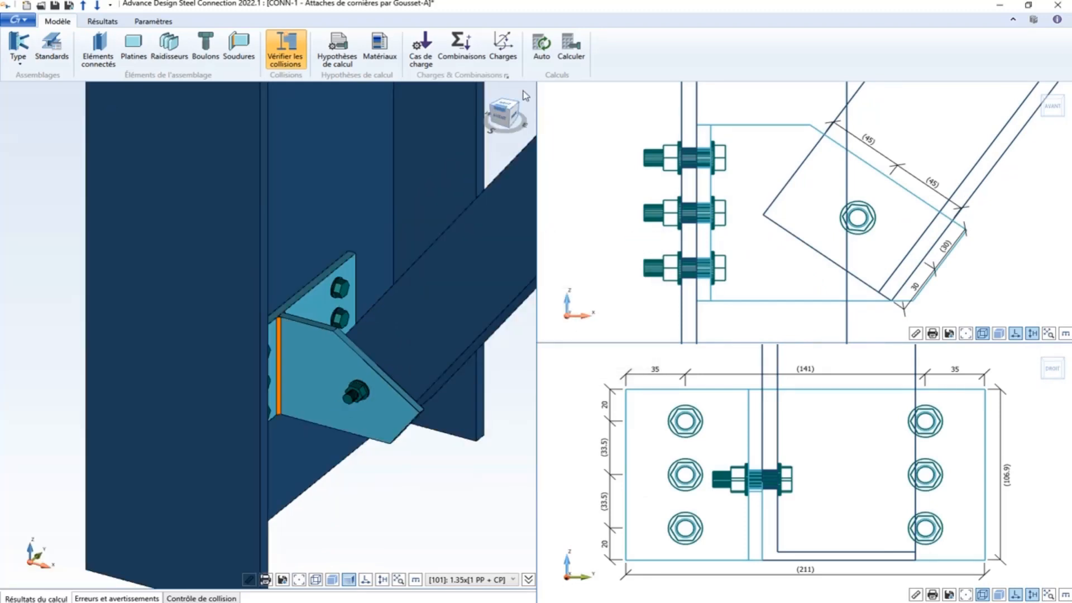
Calculate the connection and review the work ratios of the weld, bolts and gusset.
click(572, 52)
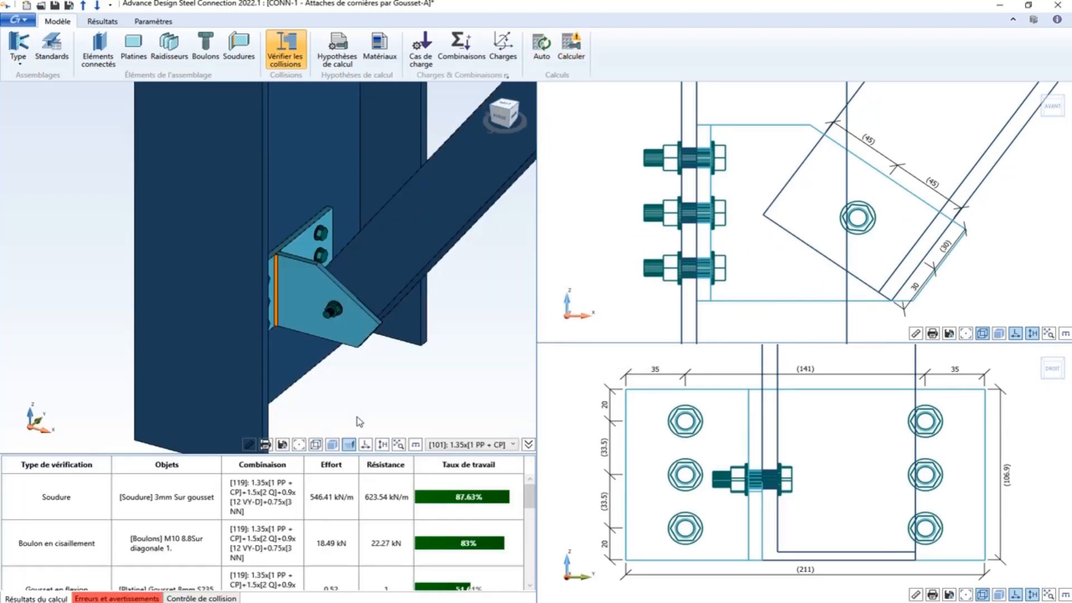
scroll(479, 495, down, 3)
scroll(479, 495, up, 3)
middle_drag(442, 354, 424, 340)
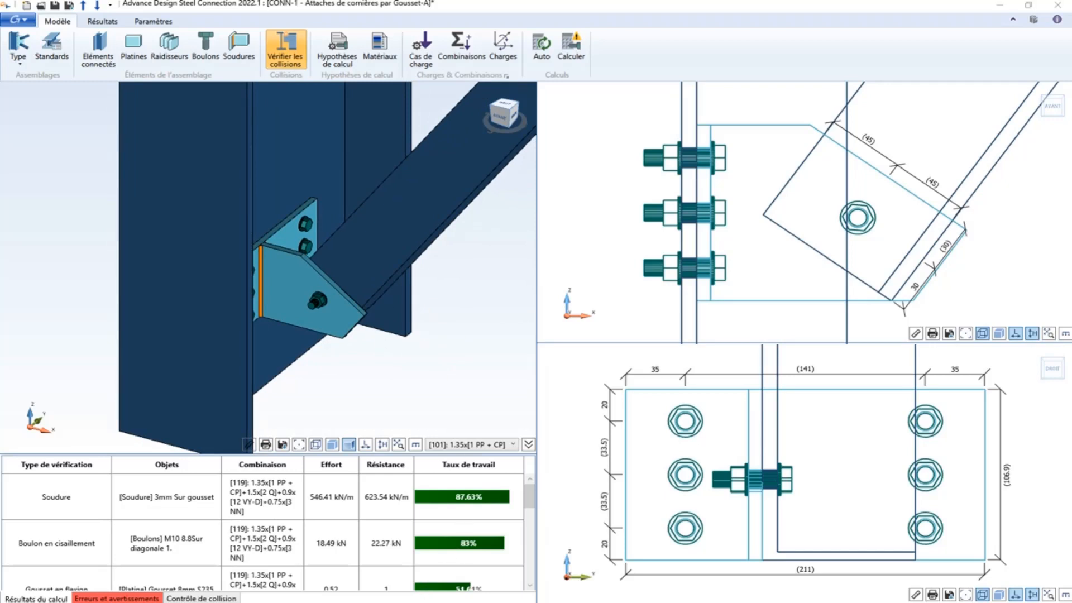
Switch to the Modele CM NL model in Advance Design and set the linear element effort result to Aucun.
click(140, 558)
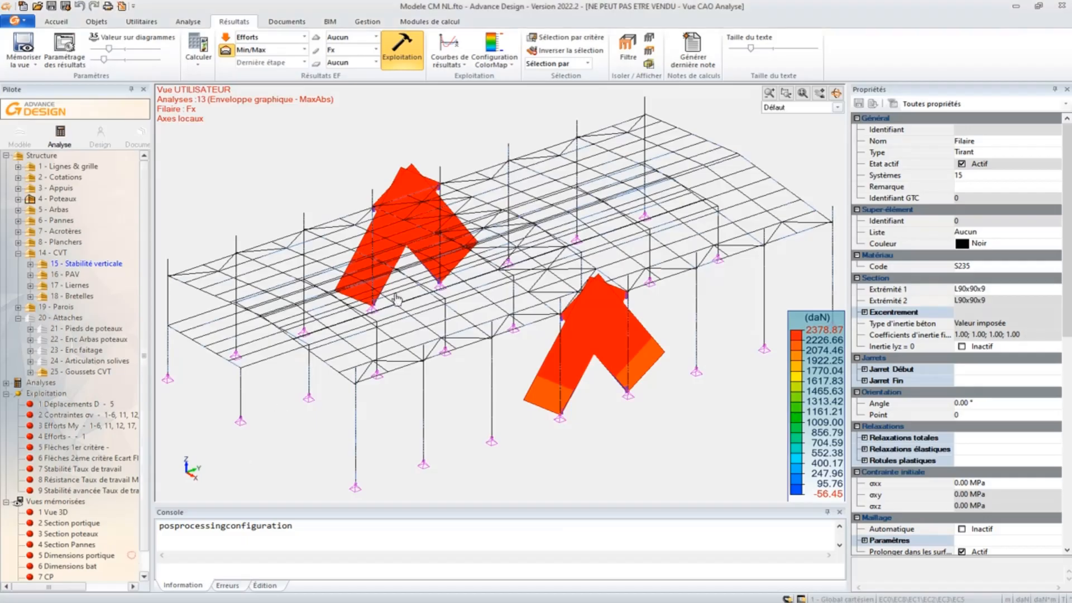
click(367, 51)
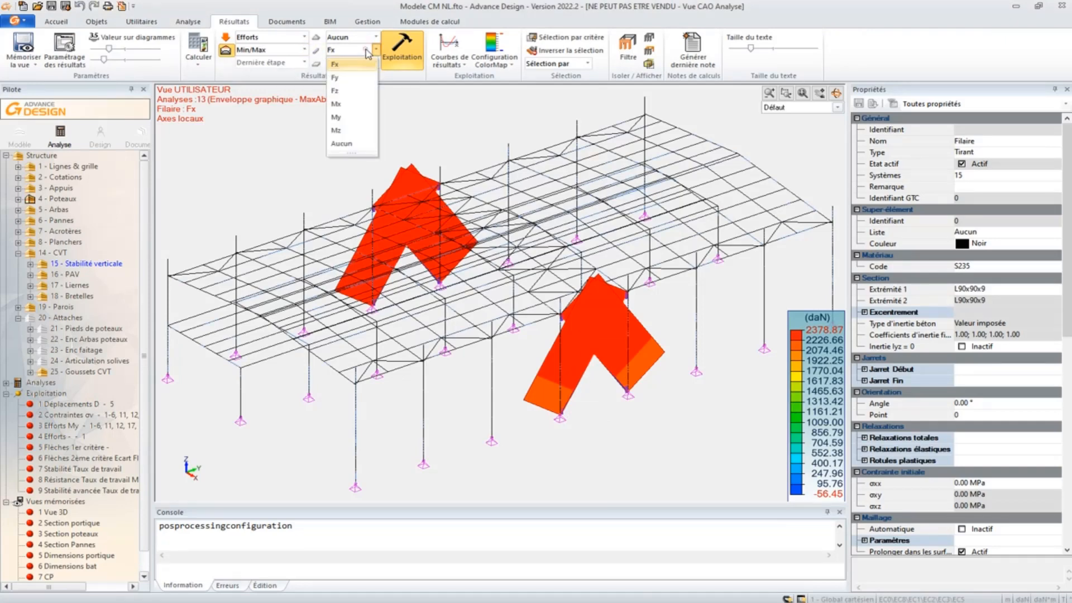
click(342, 143)
Deselect the bracing ties and export gusset angle connection 1 of the 25 - Goussets CVT system to the Steel Connection module.
scroll(576, 420, up, 4)
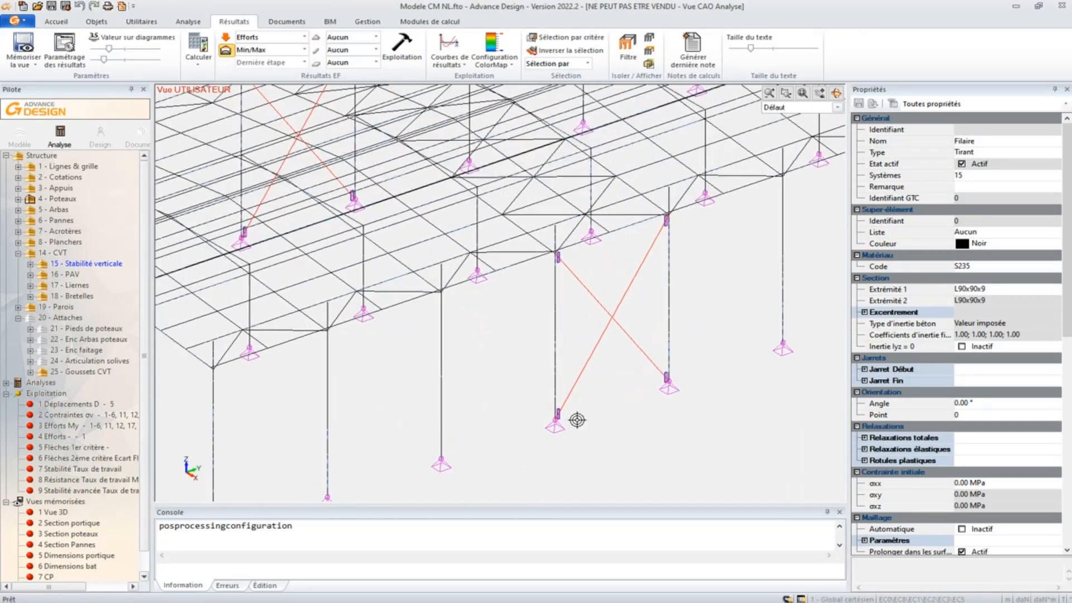
key(Escape)
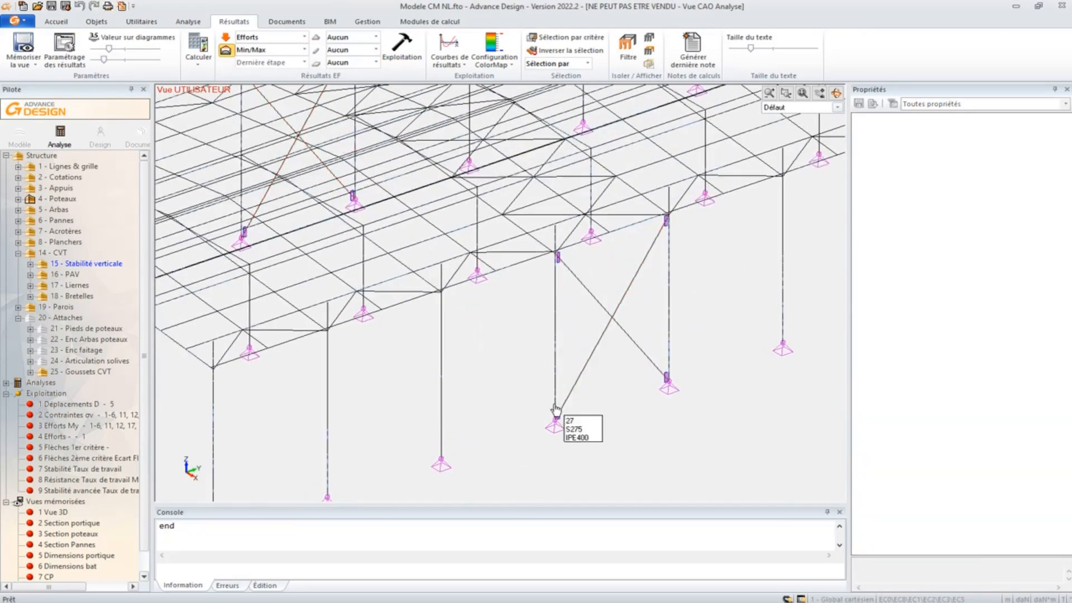
double_click(50, 372)
click(78, 383)
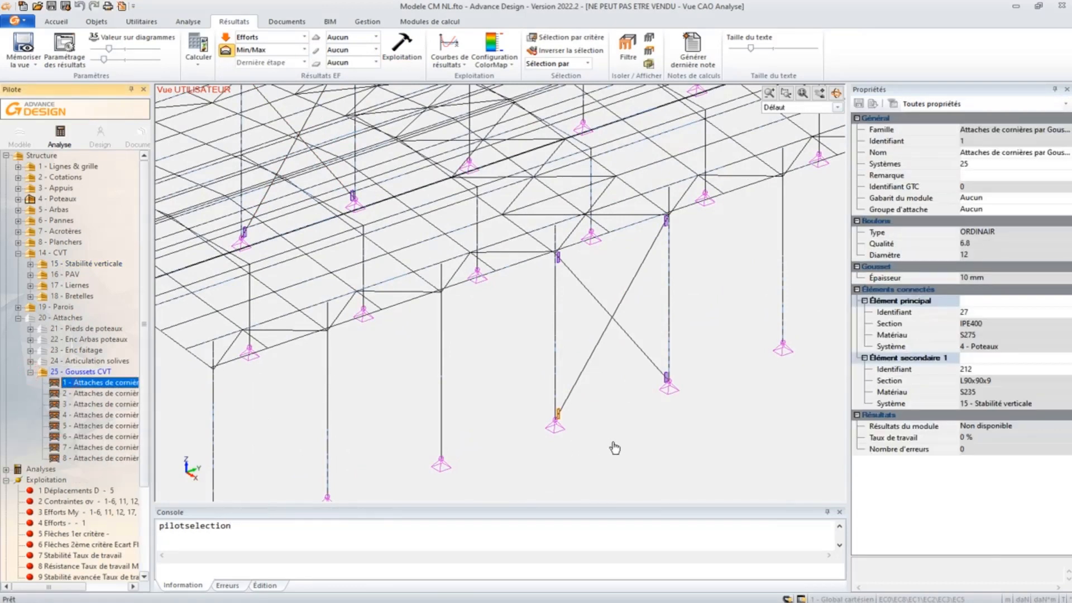
right_click(597, 399)
click(628, 324)
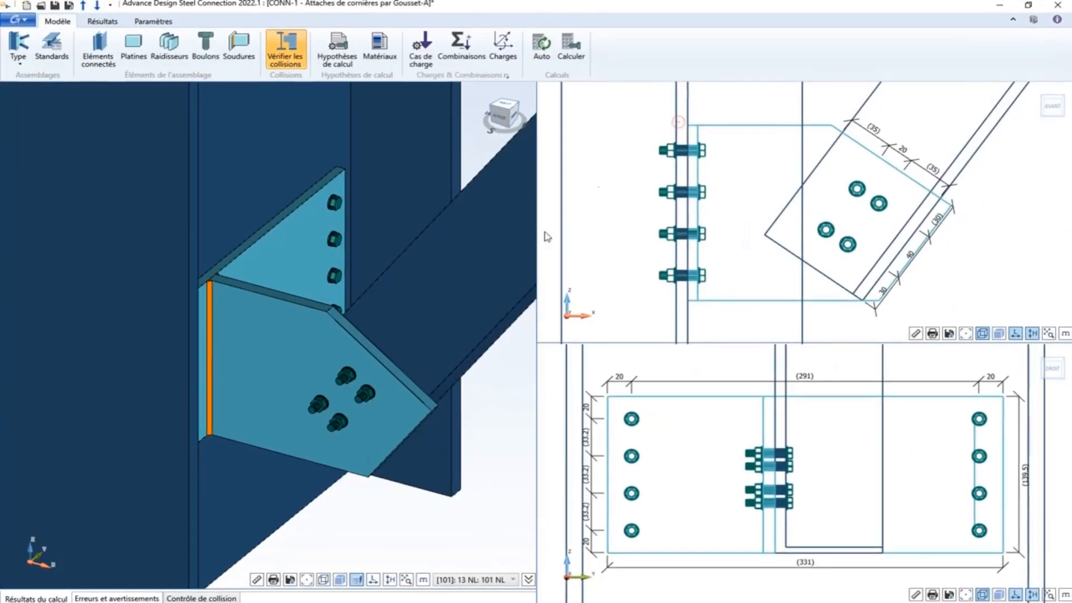
Examine the list of nonlinear combinations transferred to the connection module.
click(513, 580)
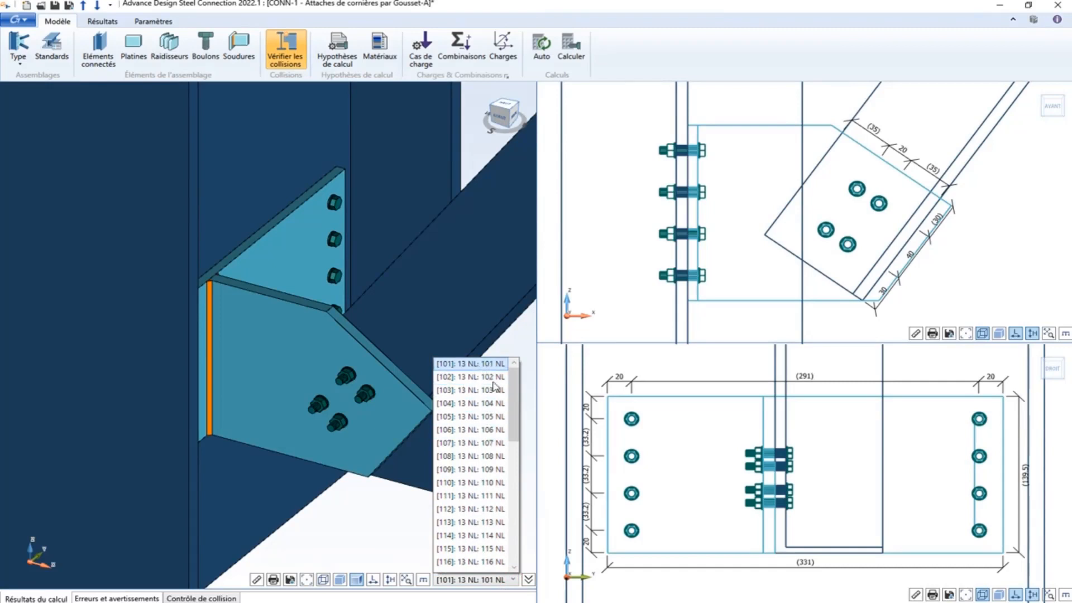
scroll(491, 456, down, 3)
scroll(490, 453, up, 5)
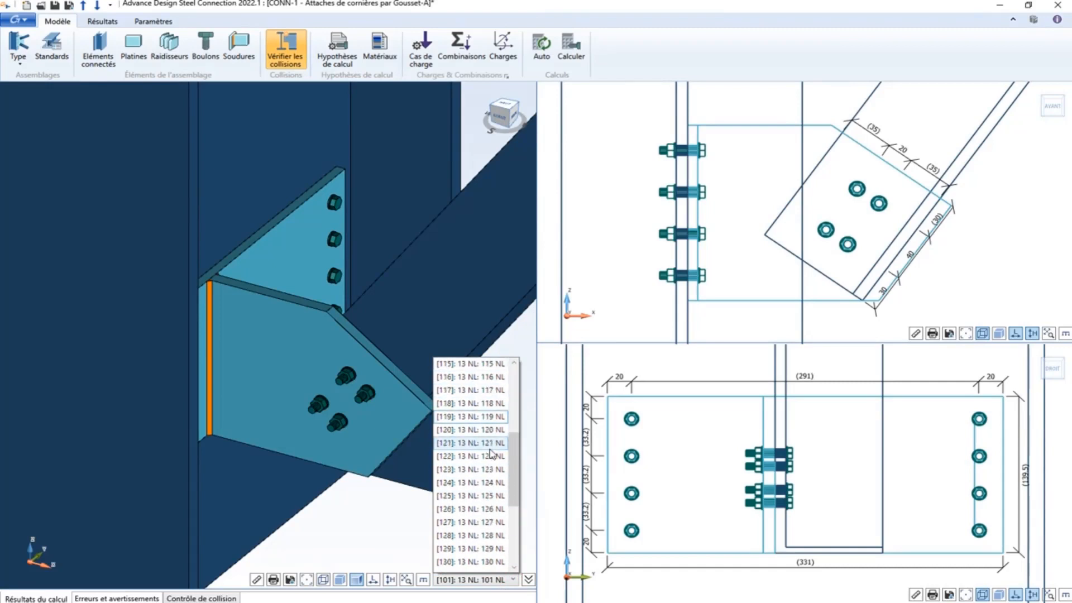
click(374, 520)
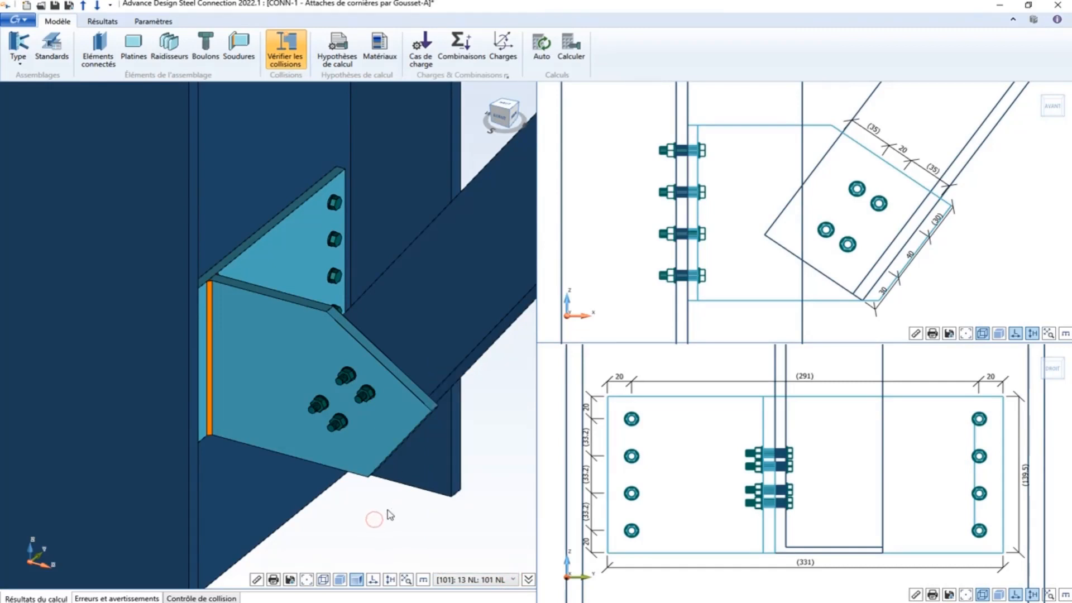
Load the saved standard Type linéaire onto the connection from the nonlinear model and calculate it.
click(52, 44)
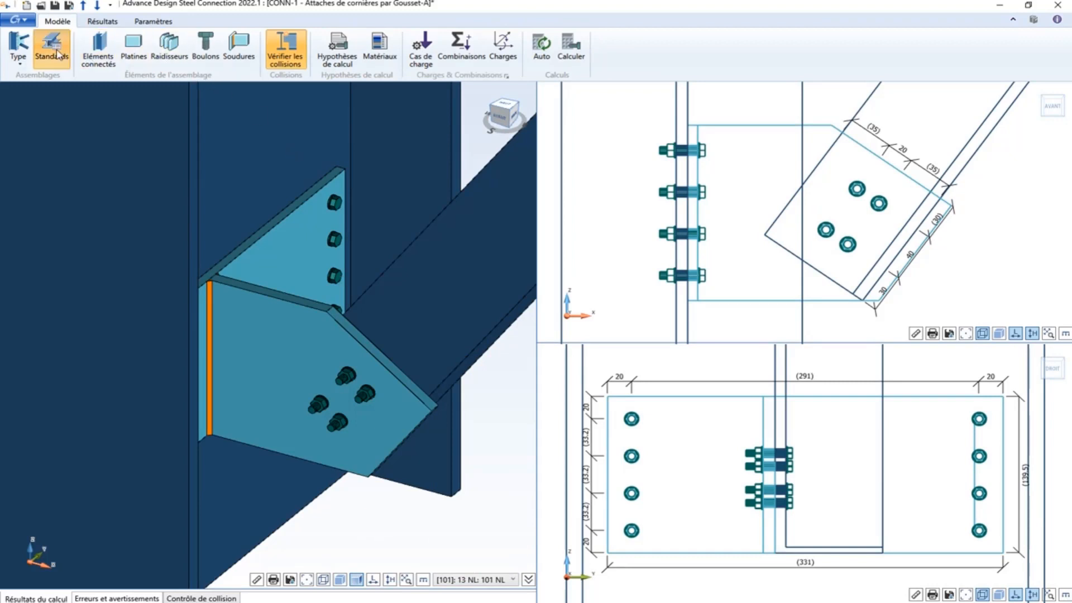
click(483, 282)
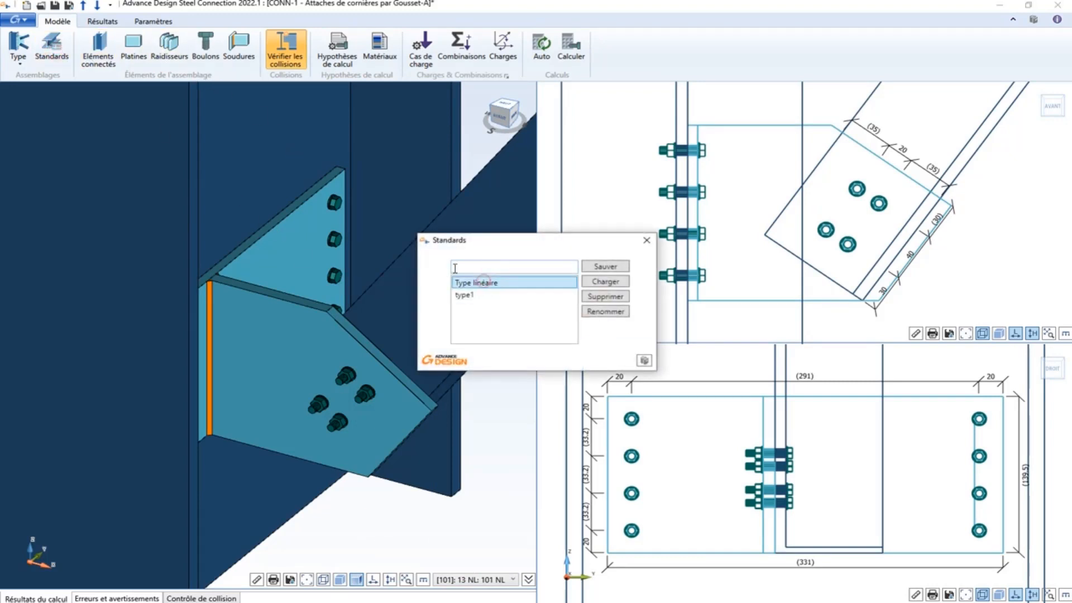
click(608, 265)
click(579, 341)
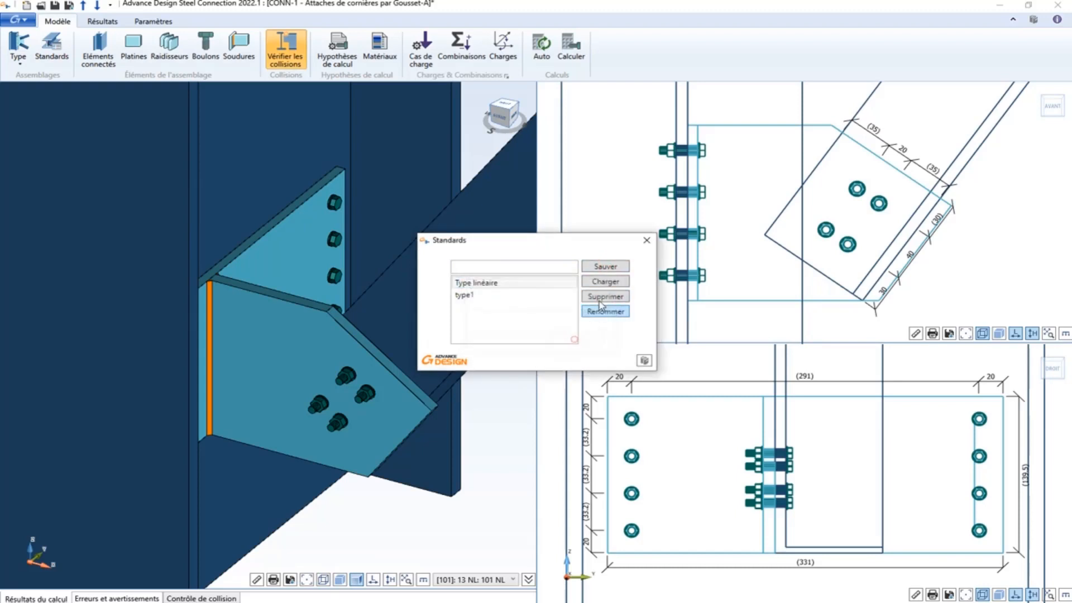
click(499, 283)
click(606, 282)
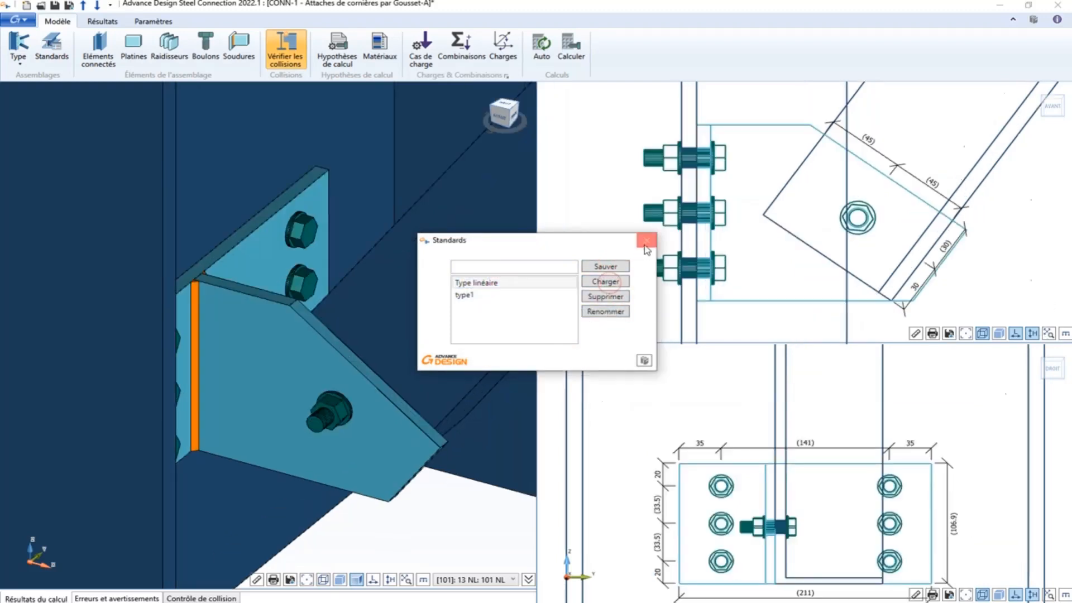
click(647, 241)
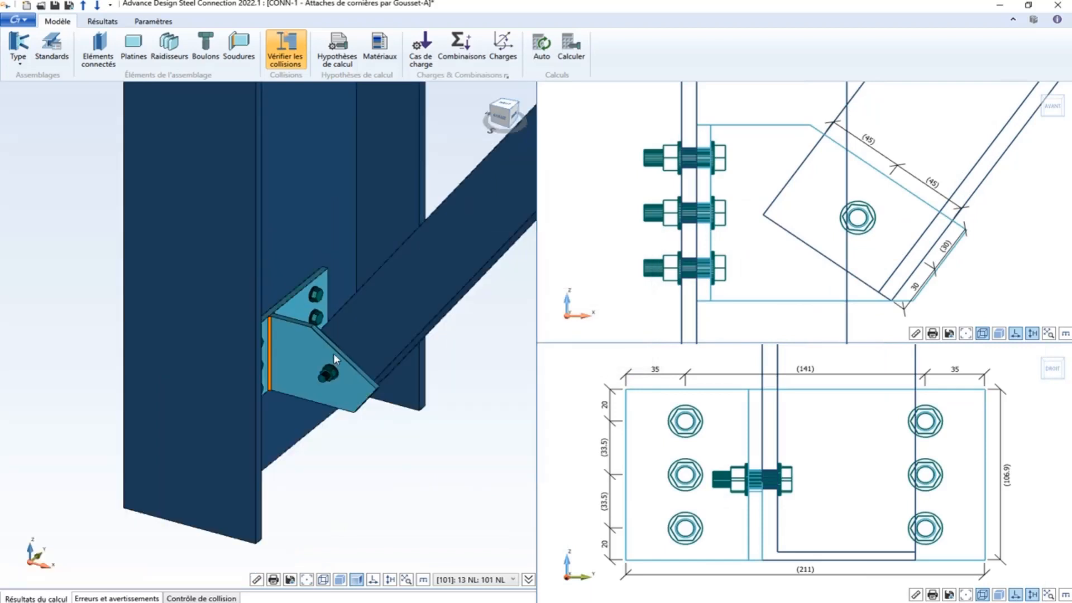
click(576, 51)
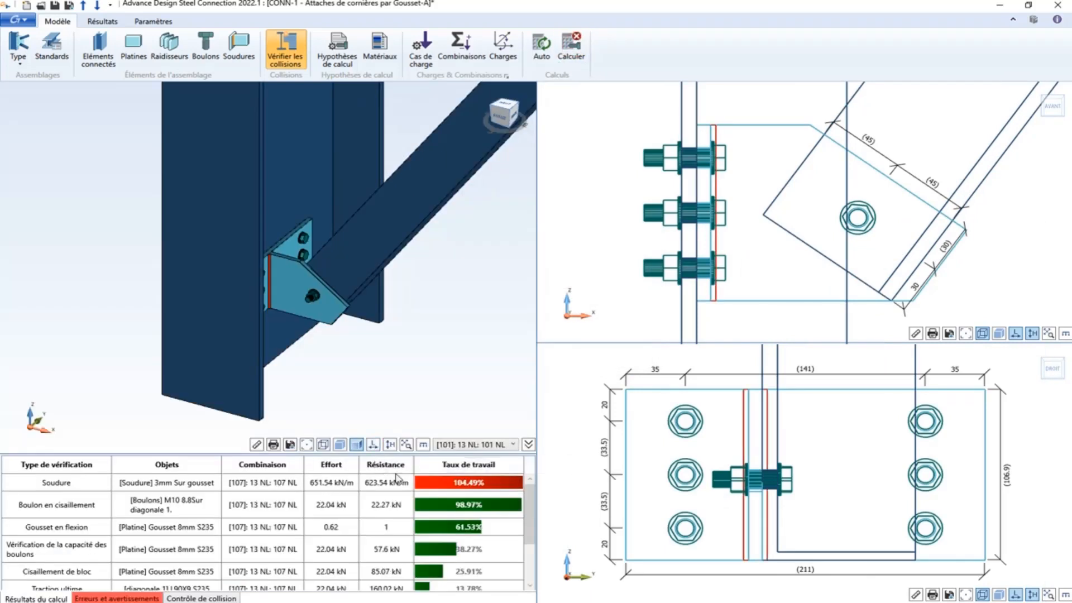